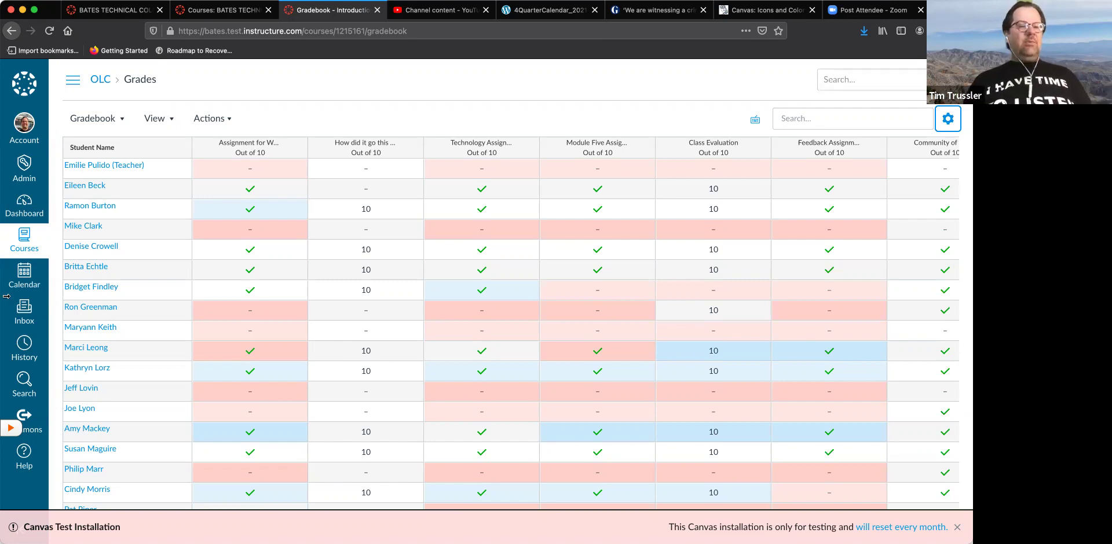
Open the OLC course's Assignments page and look over its assignment groups.
left_click(102, 80)
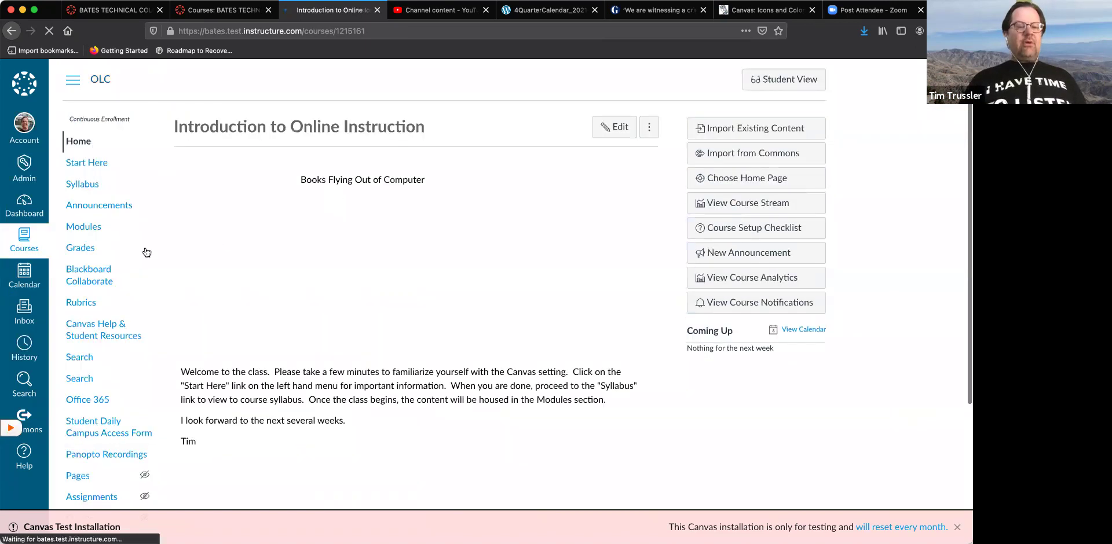
scroll(127, 289, "down", 3)
left_click(97, 331)
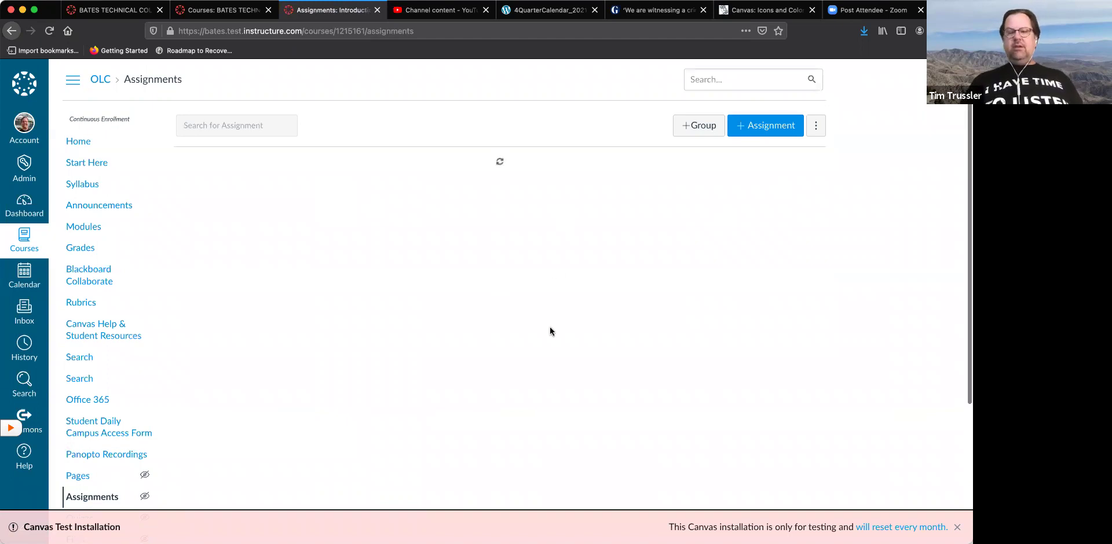
scroll(550, 327, "down", 3)
scroll(550, 327, "down", 3)
scroll(550, 328, "up", 5)
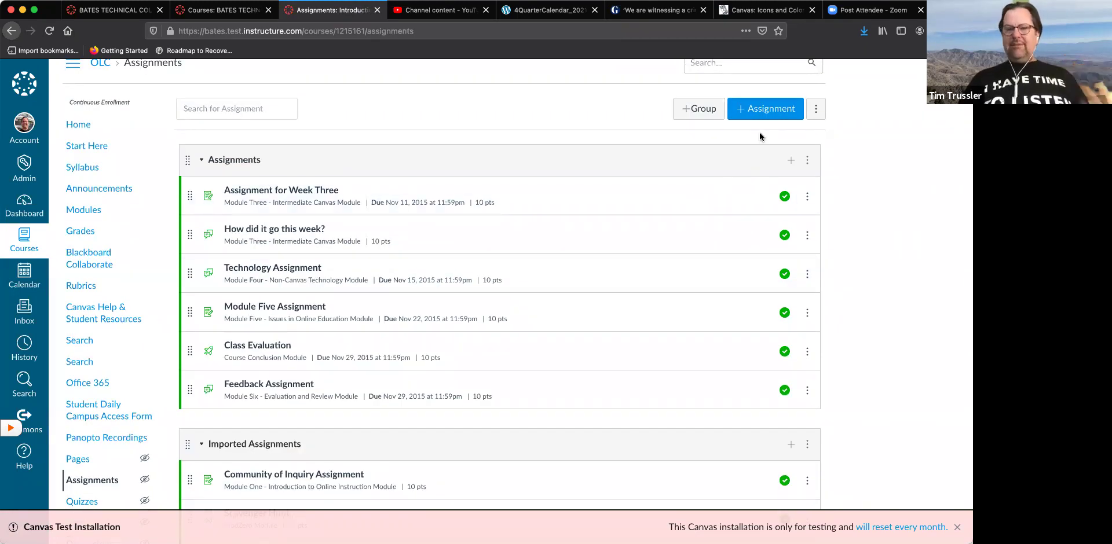
Examine the grading and submission type options of a new assignment, and return to the assignments list without saving.
left_click(769, 114)
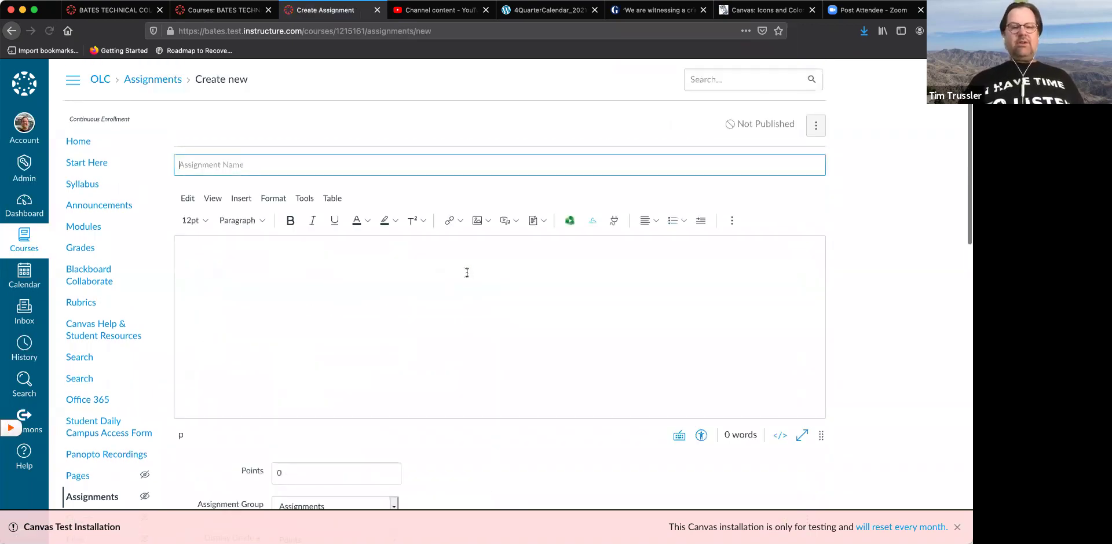
scroll(482, 346, "down", 5)
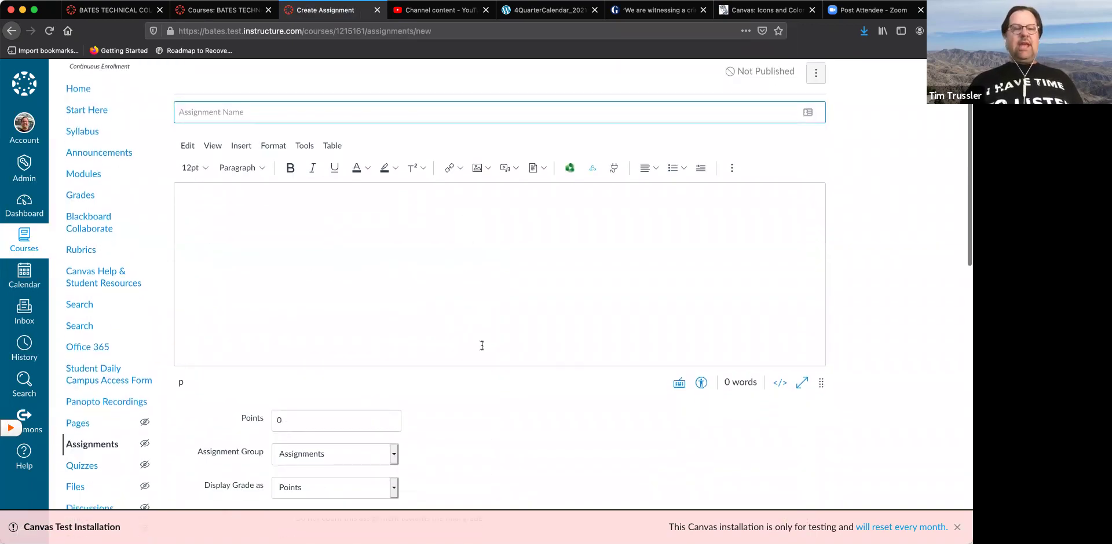
scroll(481, 347, "down", 10)
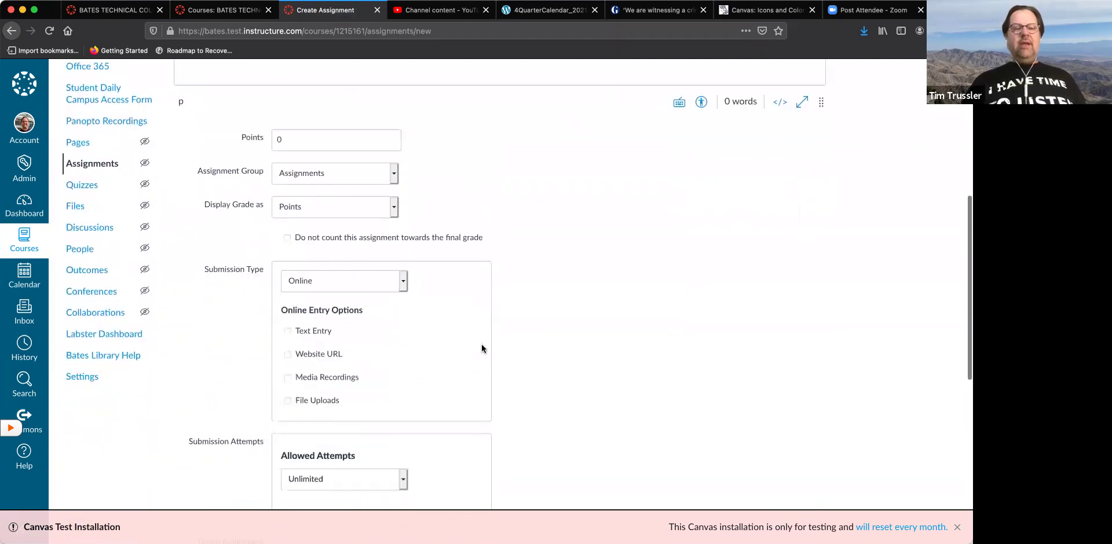
left_click(390, 235)
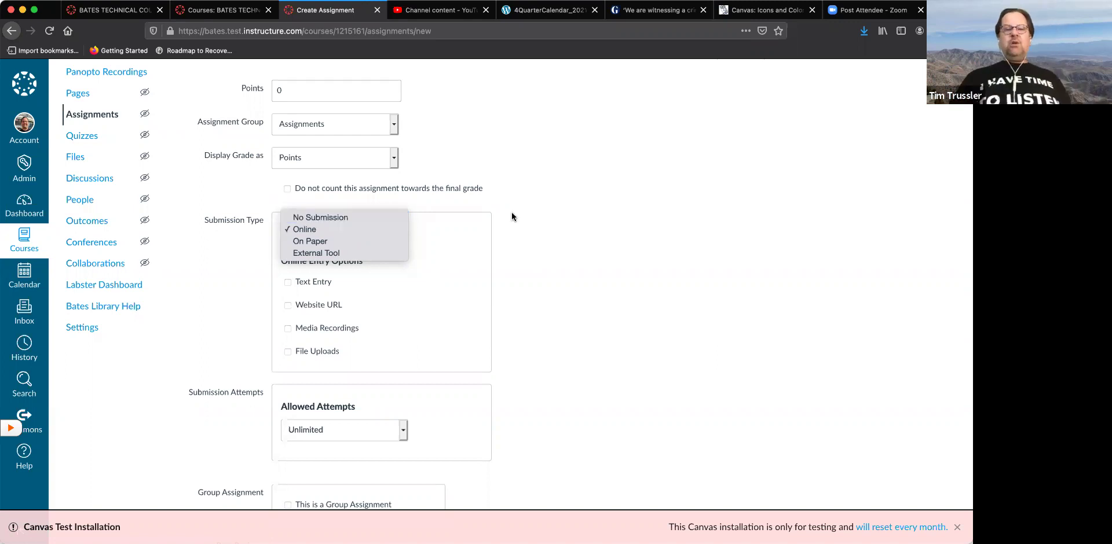
left_click(602, 258)
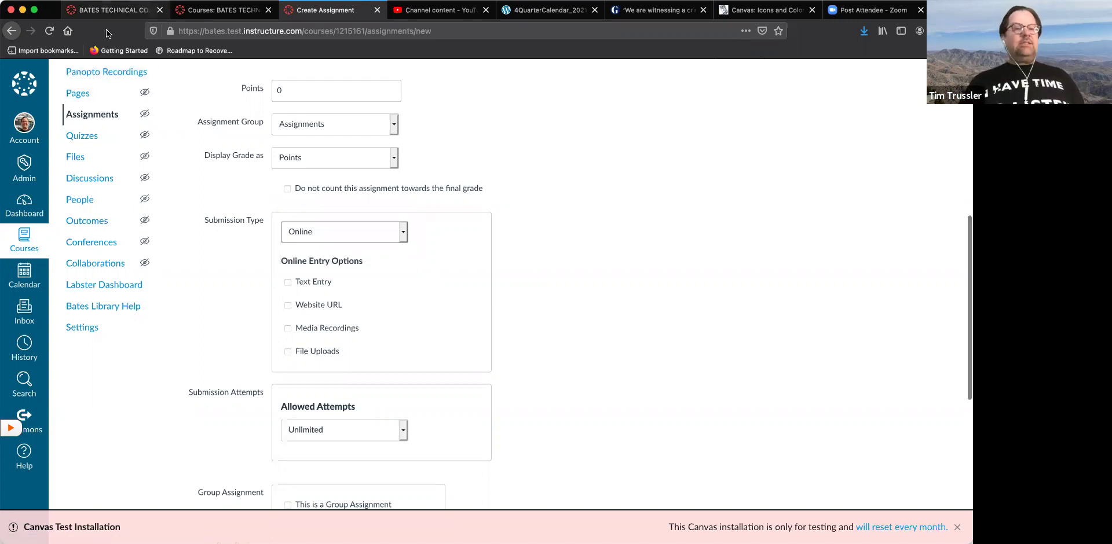
left_click(12, 31)
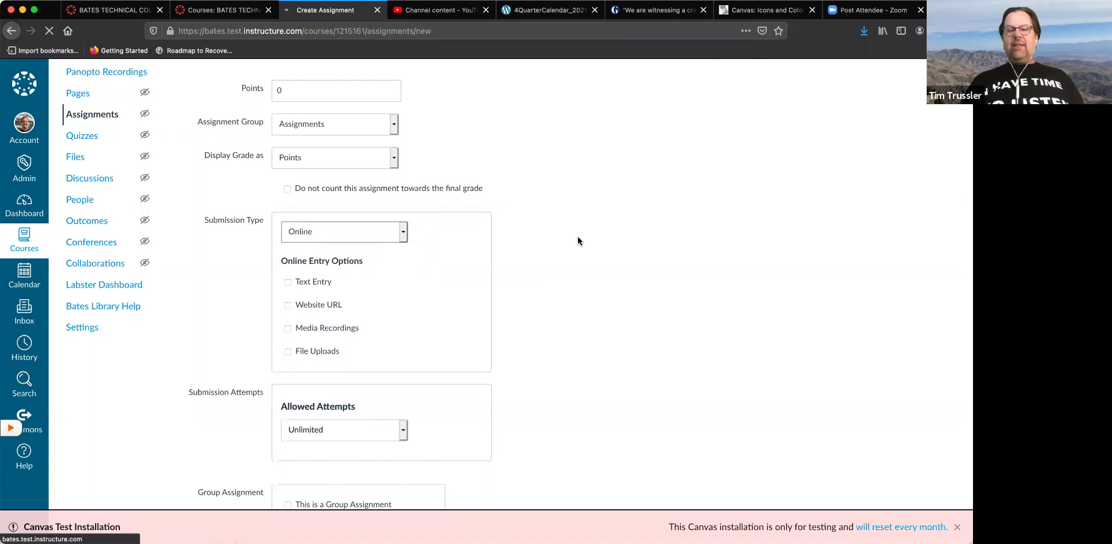
Add an assignment group named Exams to the course.
scroll(511, 256, "down", 3)
scroll(511, 256, "down", 2)
scroll(511, 256, "up", 5)
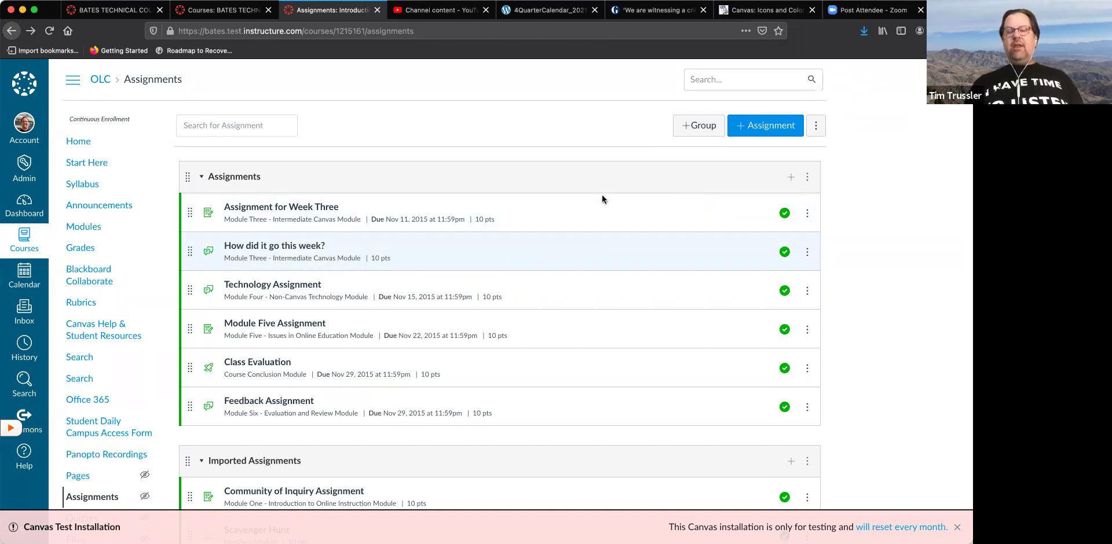
left_click(700, 130)
left_click(509, 290)
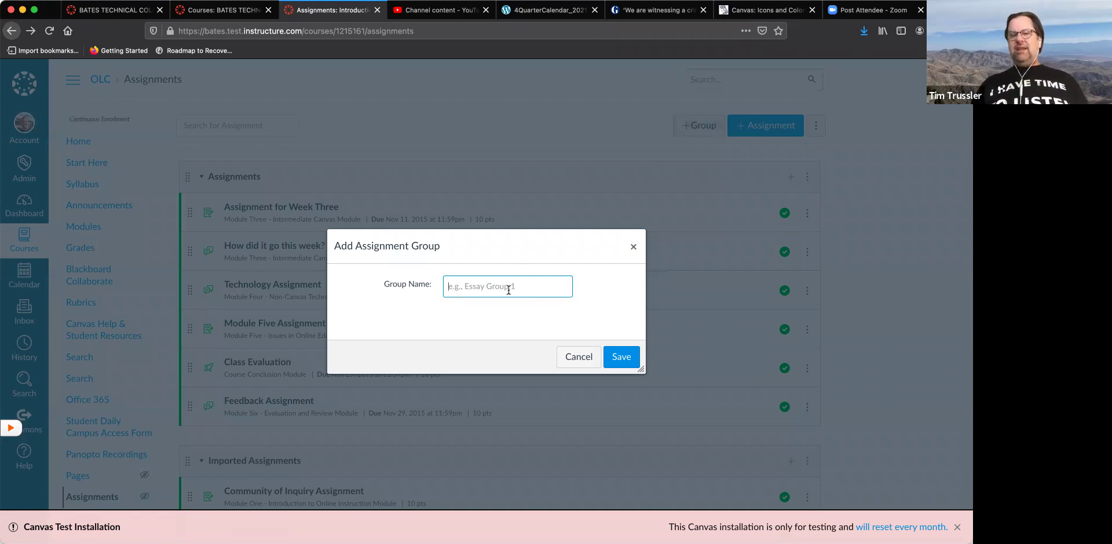
type("Exams")
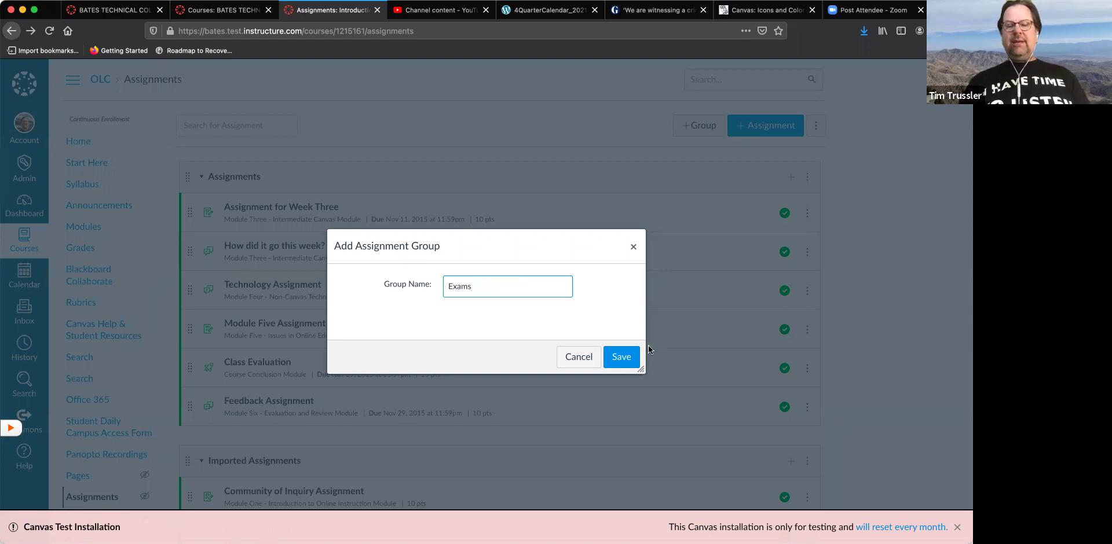
left_click(625, 359)
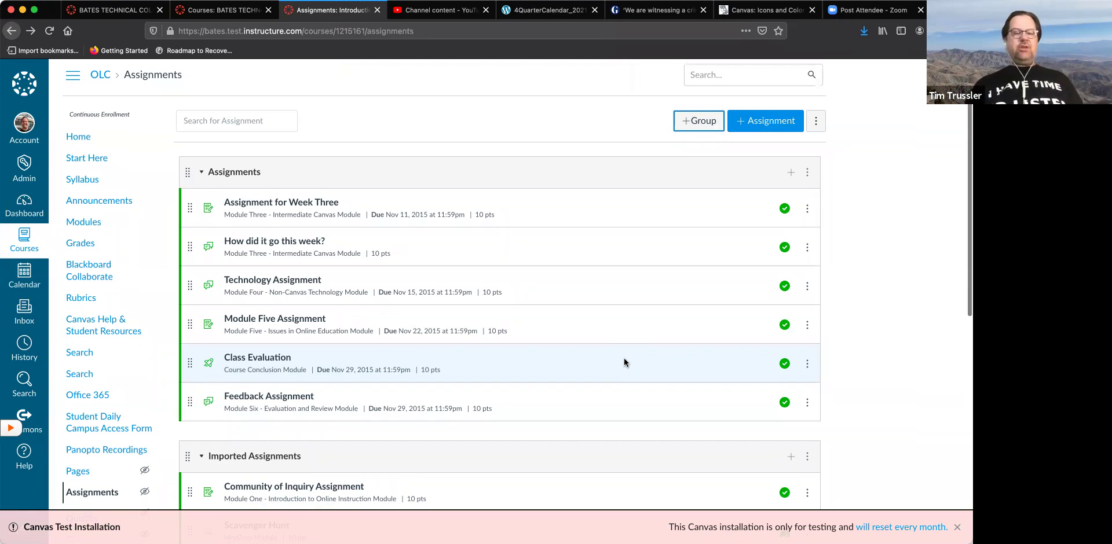
Move Student Introductions and Best Practices from Imported Assignments into the Exams group.
scroll(624, 362, "down", 7)
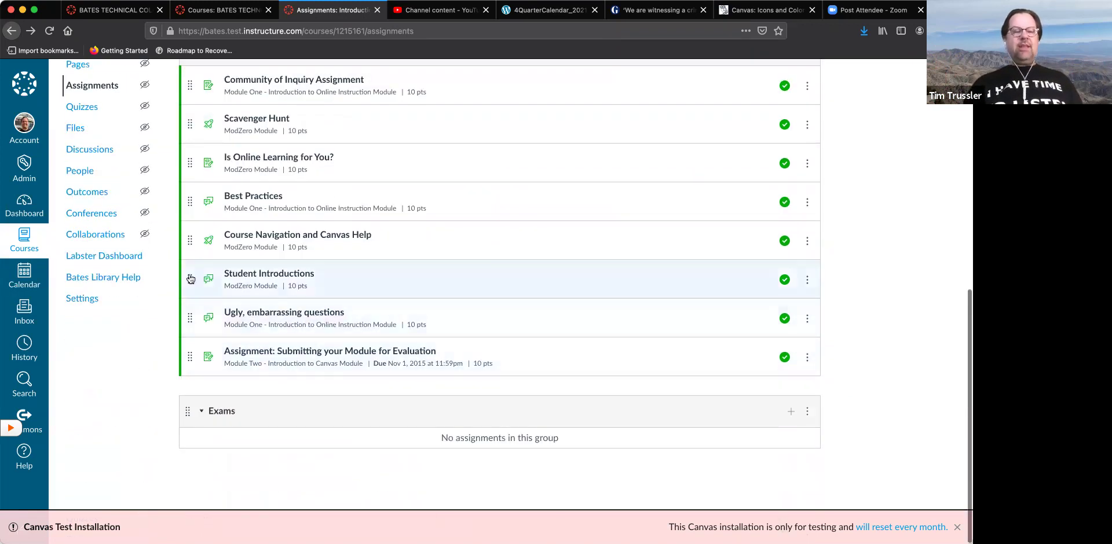
left_click_drag(189, 278, 200, 449)
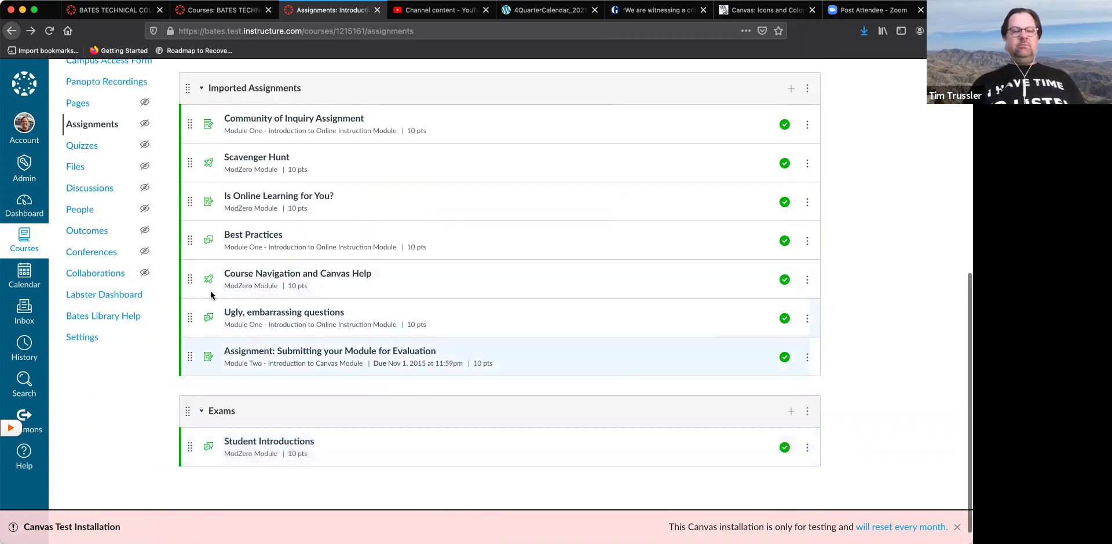
left_click_drag(191, 243, 199, 464)
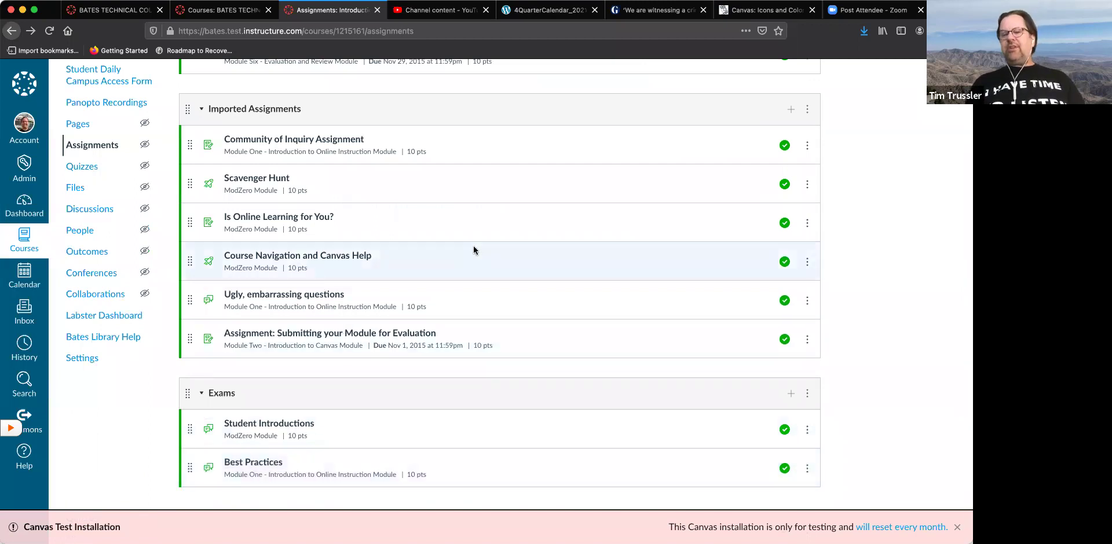
Weight the final grade by assignment groups, with Exams set to 30%, and save the weights.
scroll(474, 248, "up", 6)
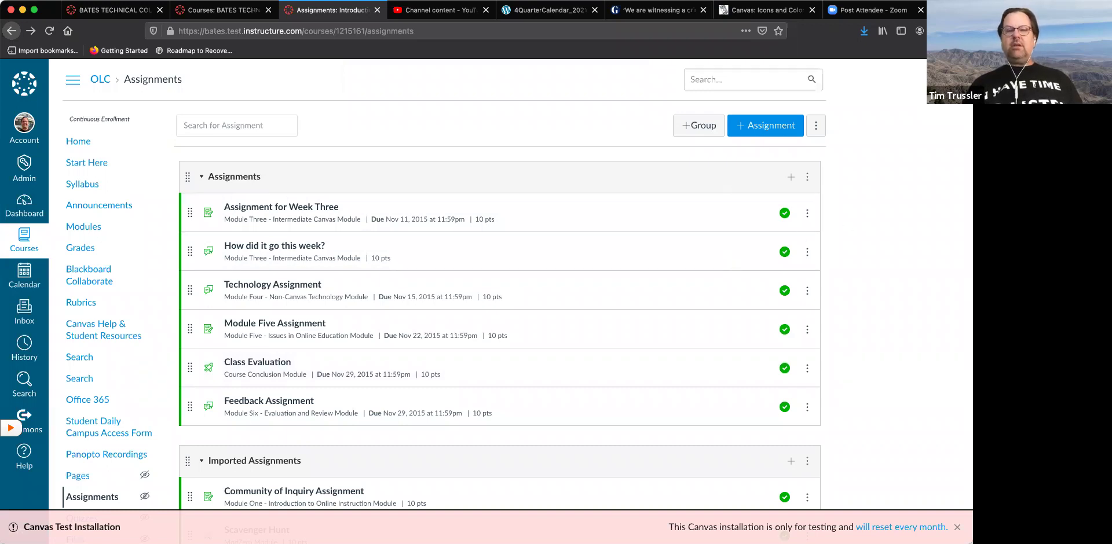
left_click(815, 128)
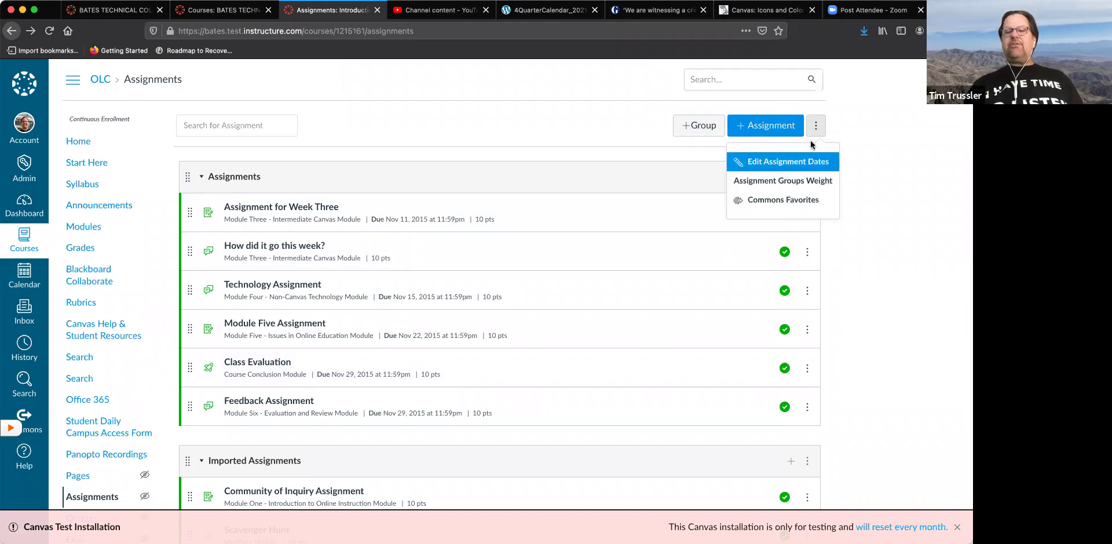
left_click(799, 184)
left_click(371, 212)
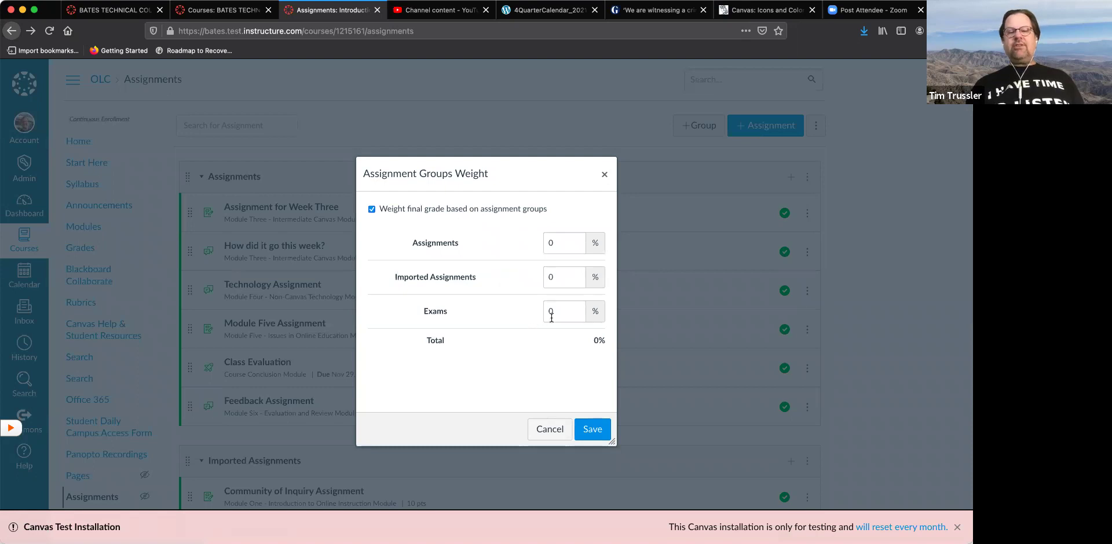
double_click(547, 316)
type("30")
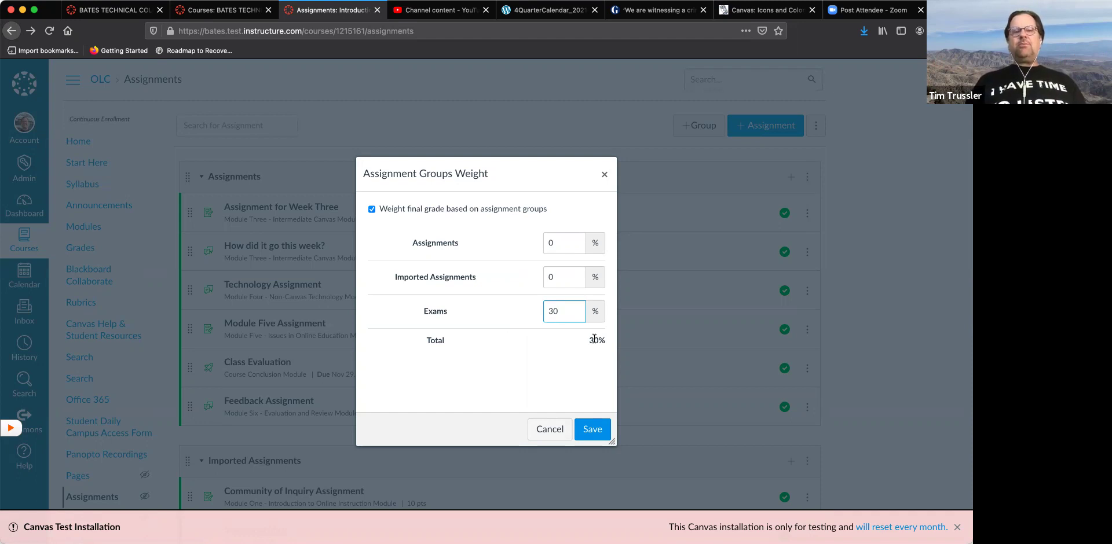
left_click(589, 431)
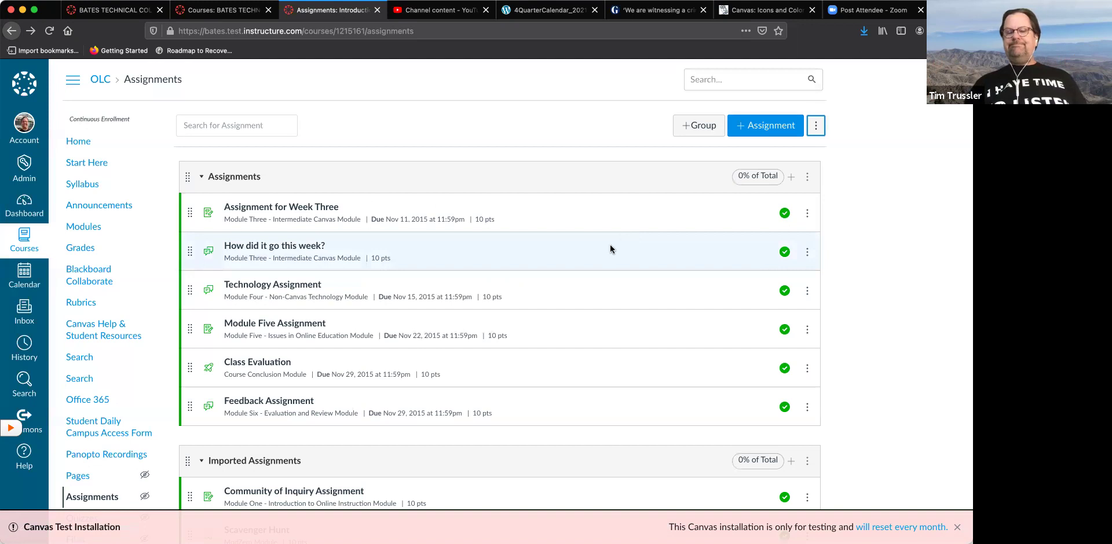
Review the weight percentages displayed for each assignment group.
scroll(609, 248, "down", 7)
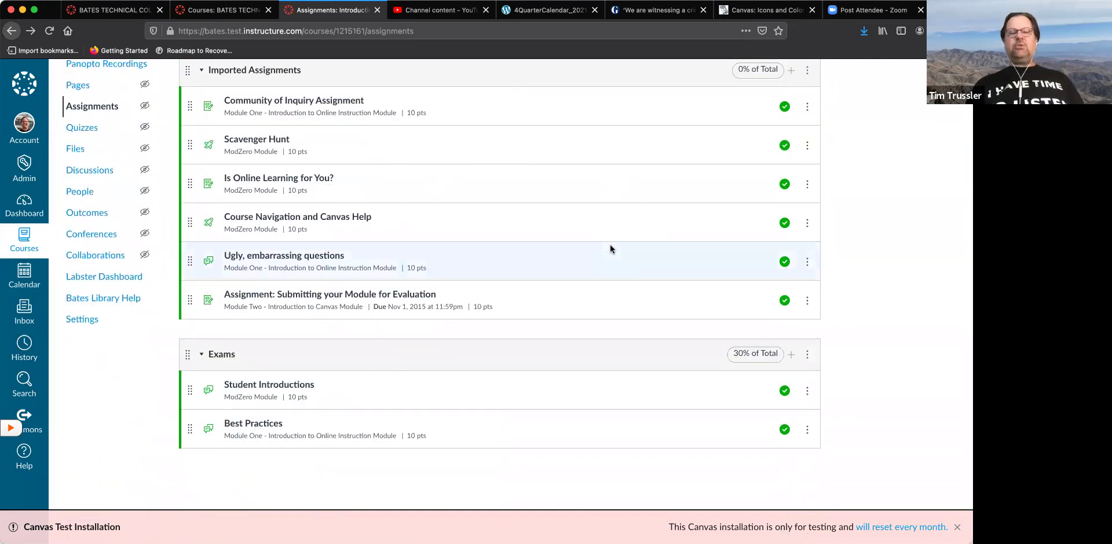
scroll(610, 249, "up", 6)
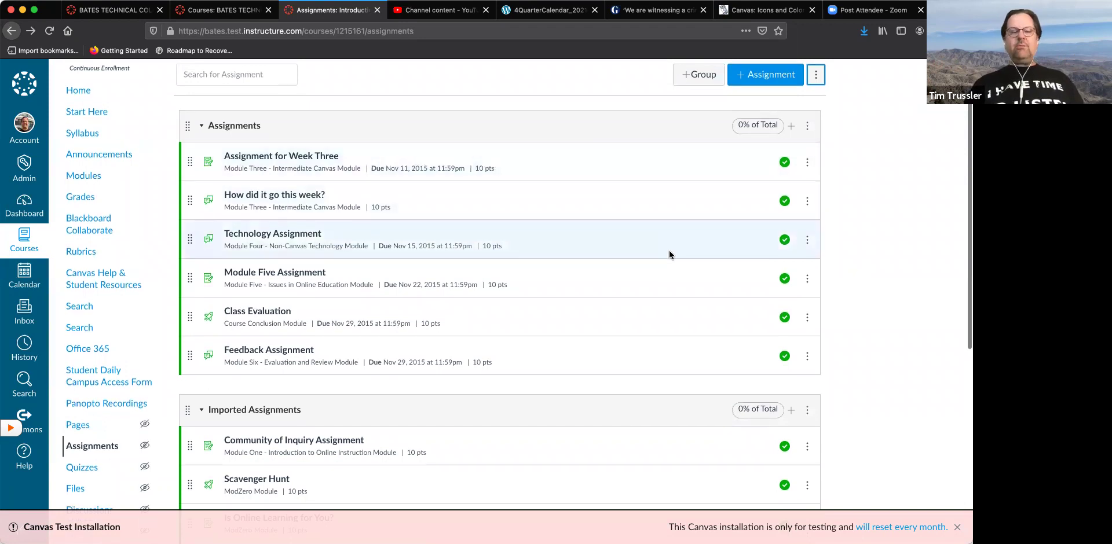
scroll(669, 250, "down", 4)
scroll(574, 315, "down", 3)
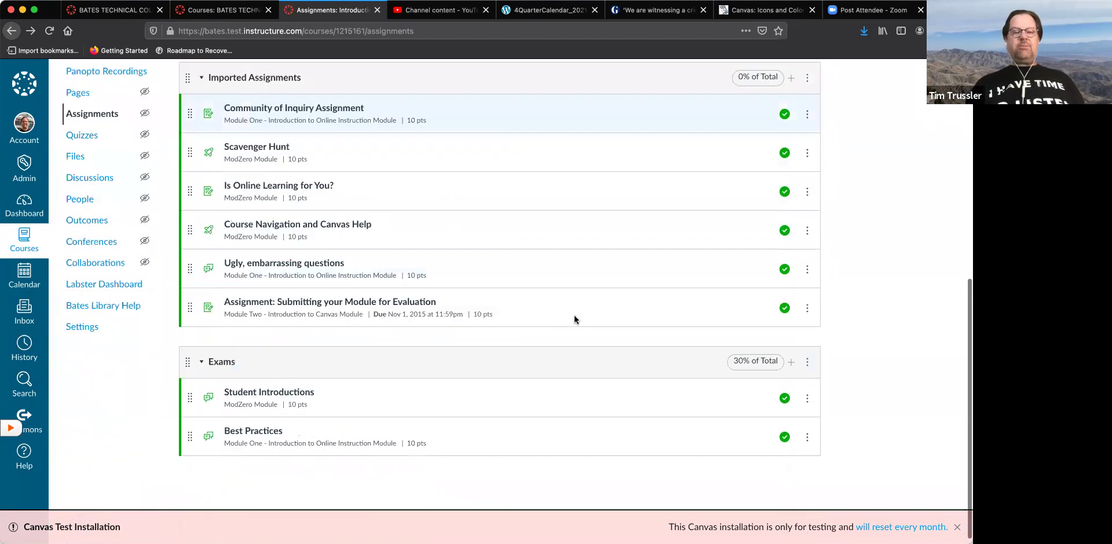
scroll(593, 292, "up", 6)
scroll(593, 296, "up", 1)
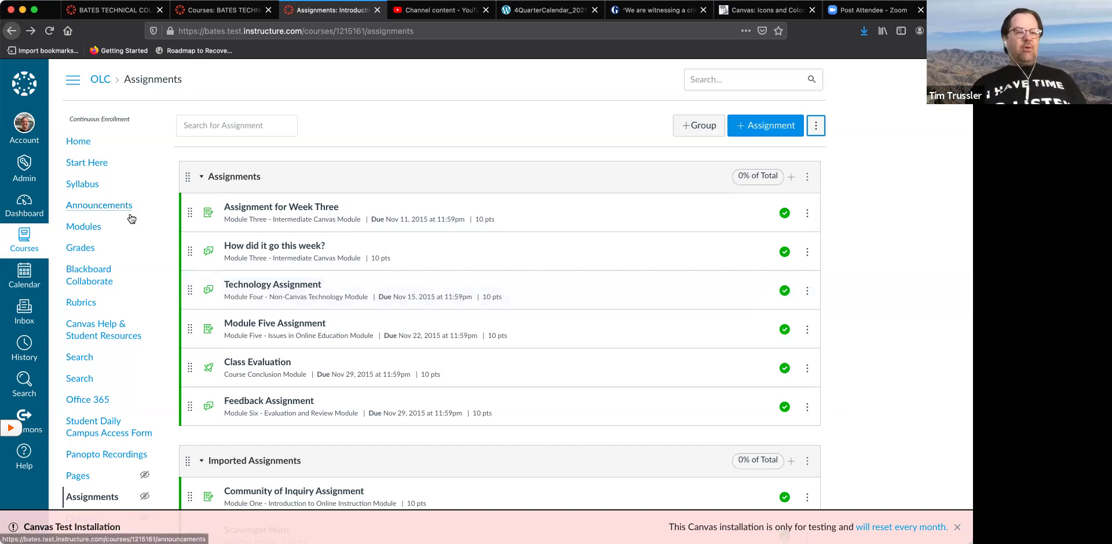
Open the course settings and expand the additional options at the end of the course details.
scroll(131, 217, "down", 3)
scroll(131, 218, "down", 5)
left_click(91, 342)
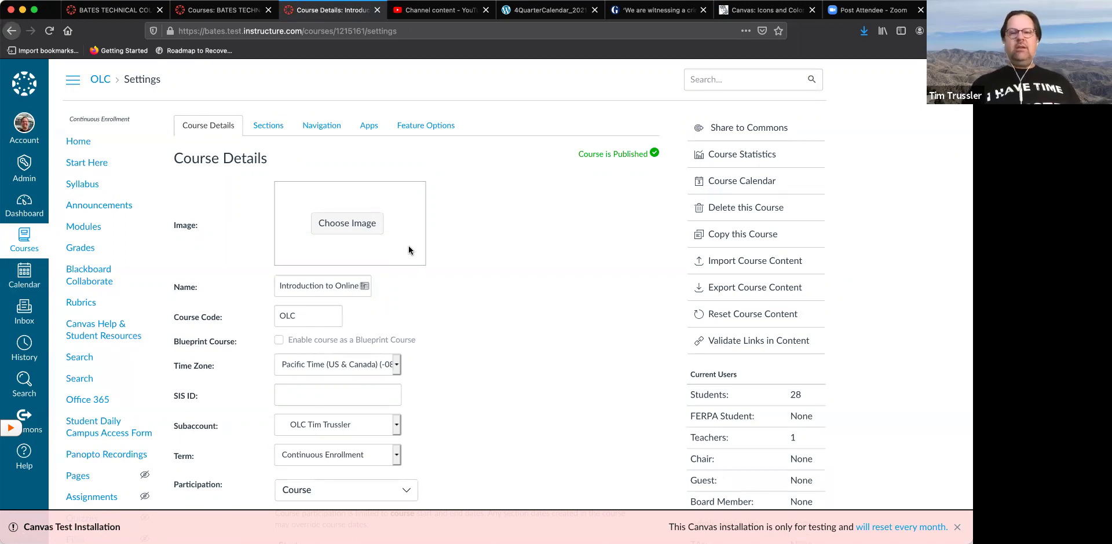
scroll(462, 267, "down", 1)
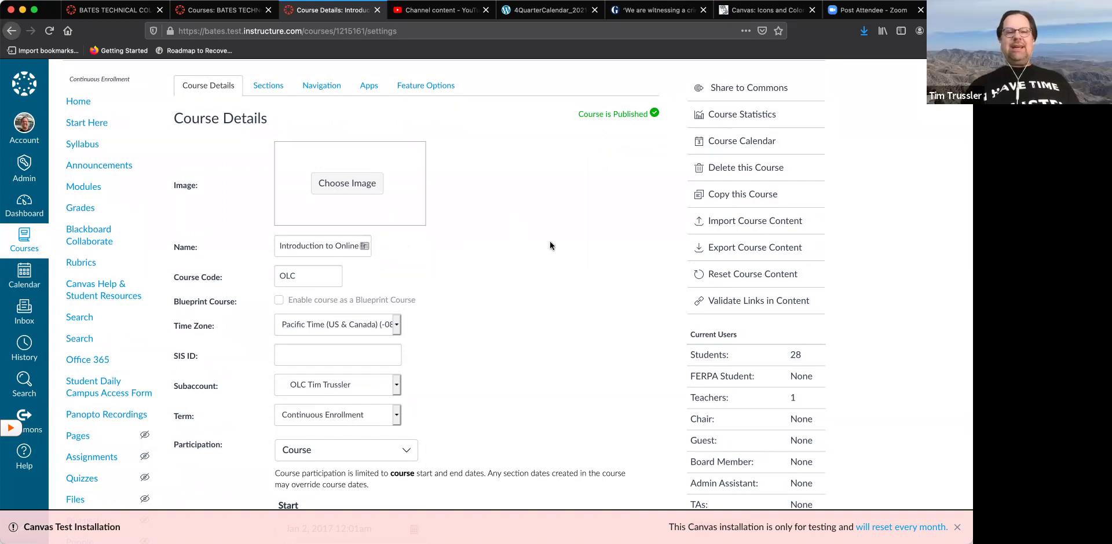
scroll(527, 292, "down", 3)
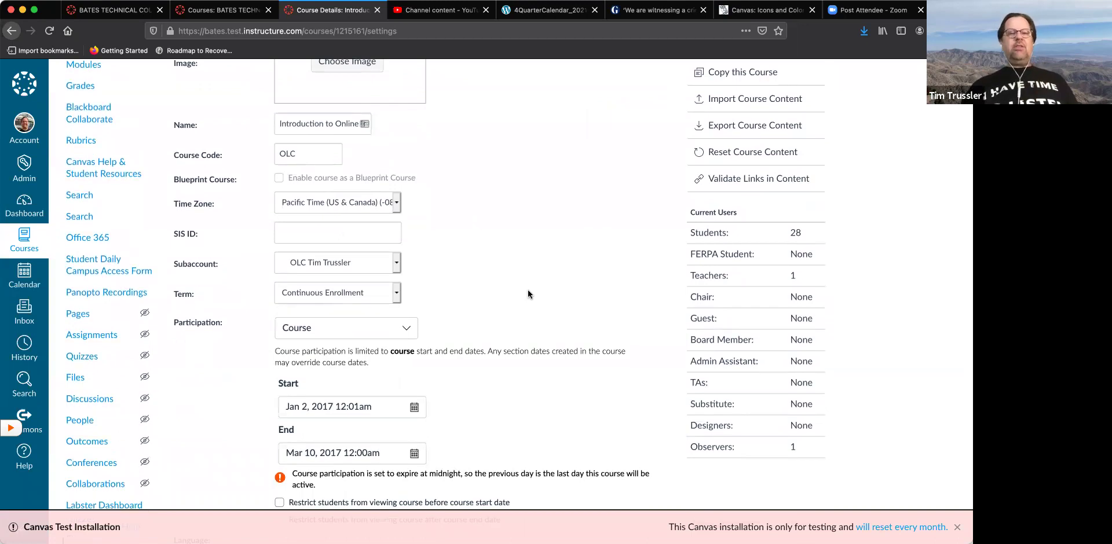
scroll(528, 293, "down", 10)
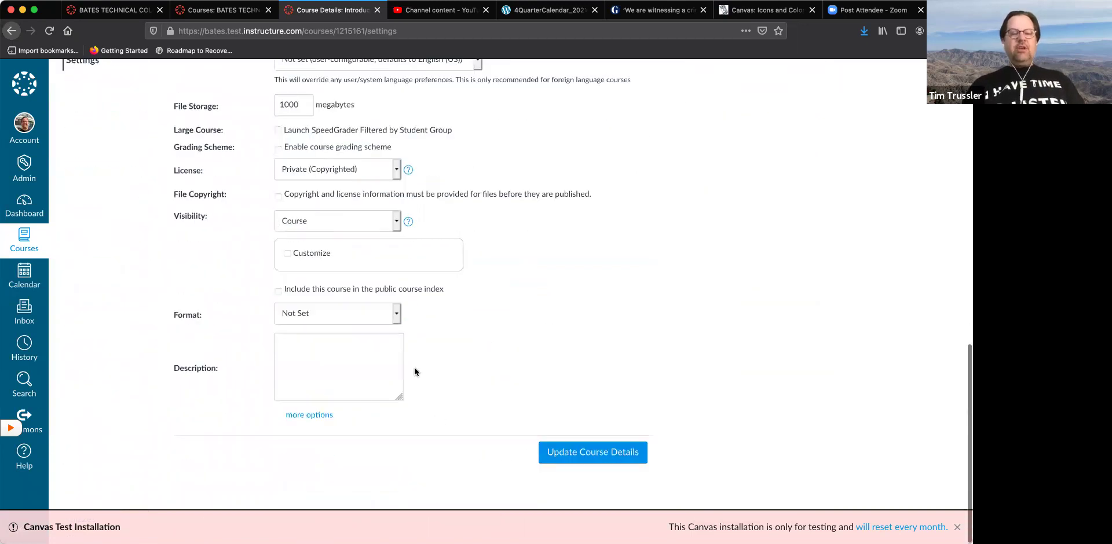
left_click(310, 416)
scroll(596, 318, "down", 5)
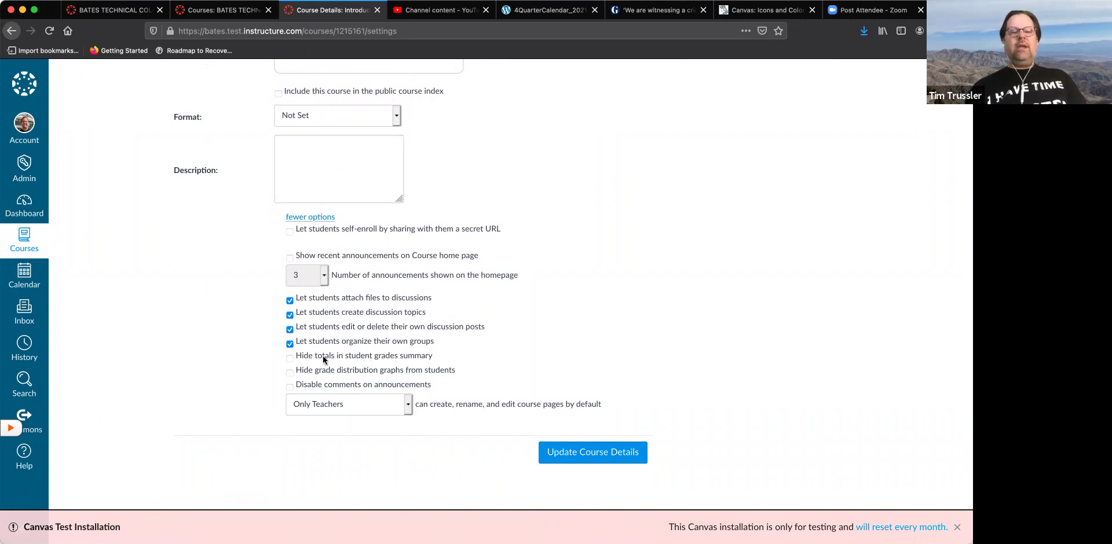
Try the option that hides totals in the student grades summary, and leave it disabled.
left_click(290, 357)
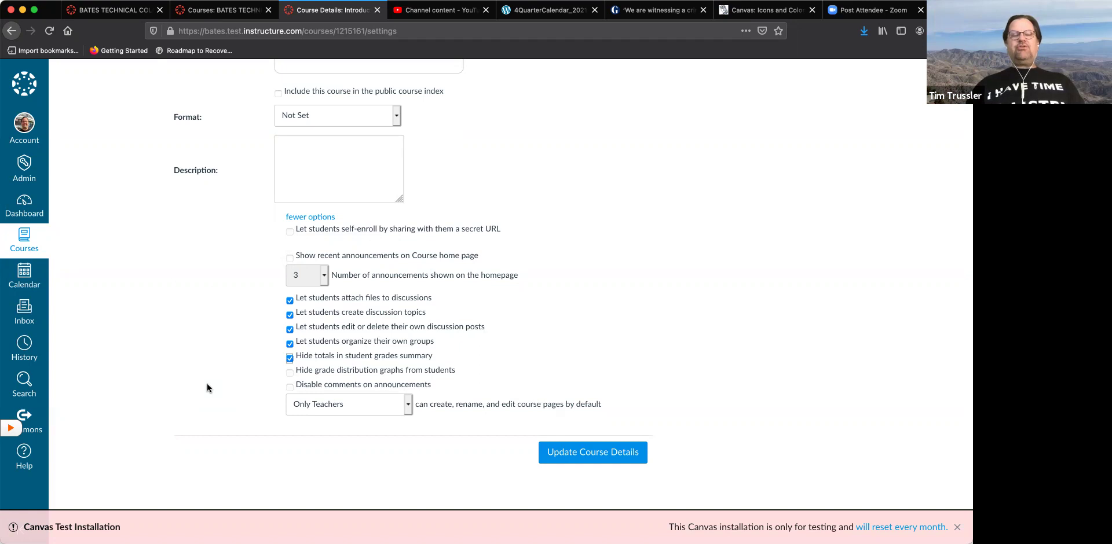
left_click(291, 358)
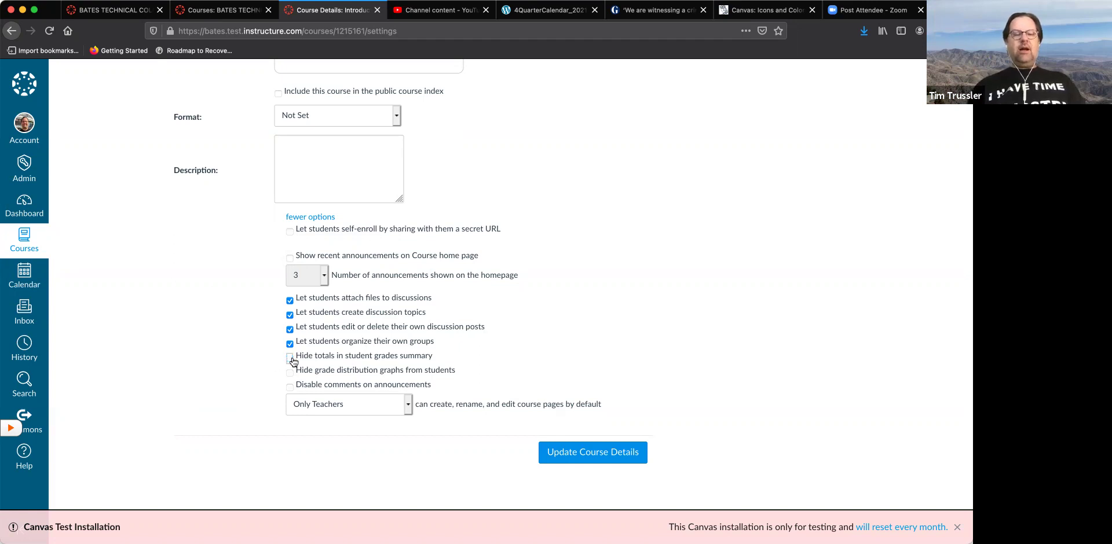
left_click(291, 358)
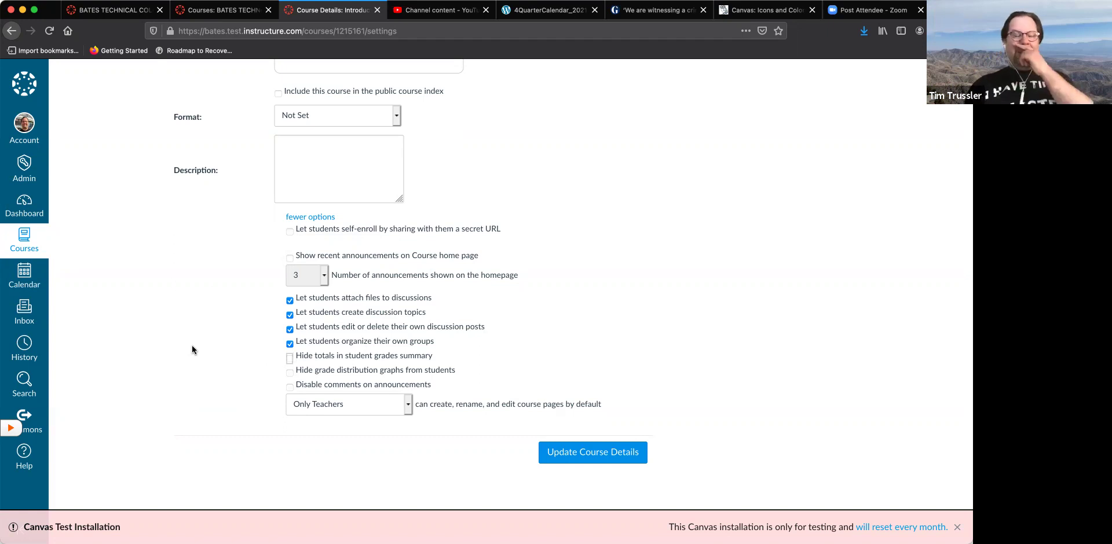
Examine the grading scheme option in the course details.
scroll(315, 229, "up", 5)
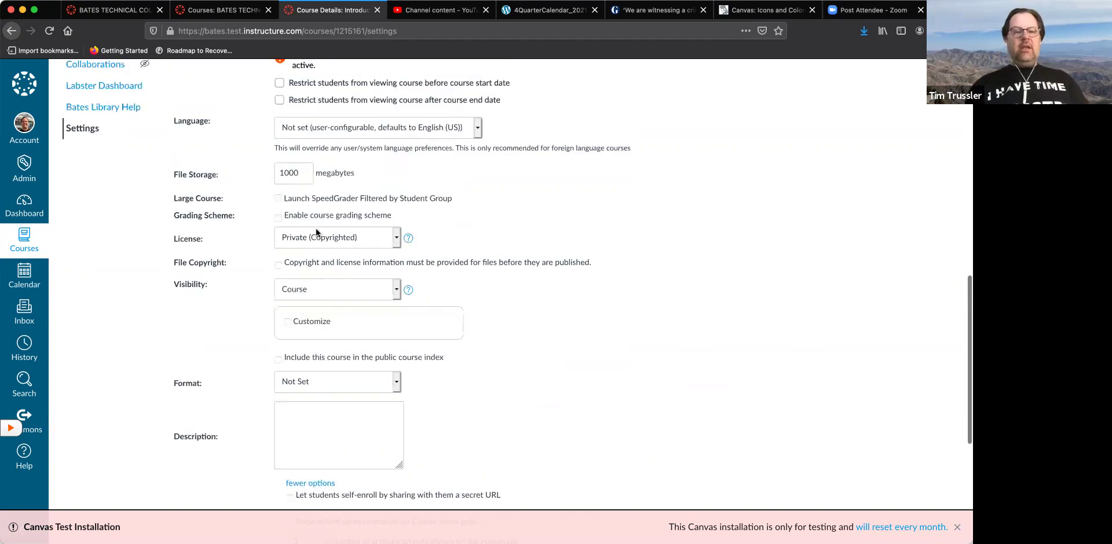
scroll(316, 231, "up", 1)
scroll(278, 224, "down", 1)
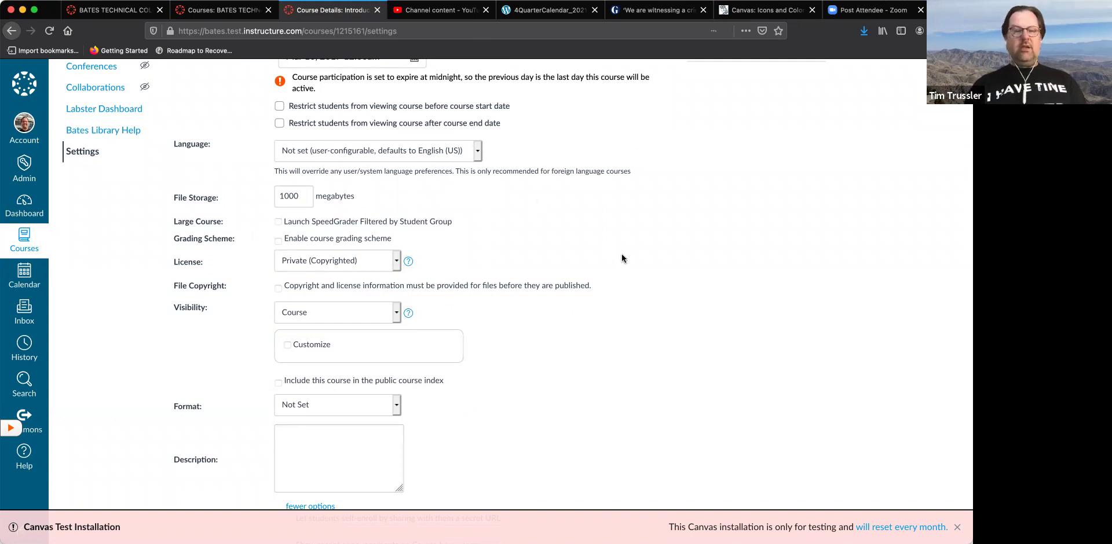
Enable the course grading scheme and open the default scheme for viewing.
key("super+equal")
key("super+equal")
key("super+equal")
key("super+equal")
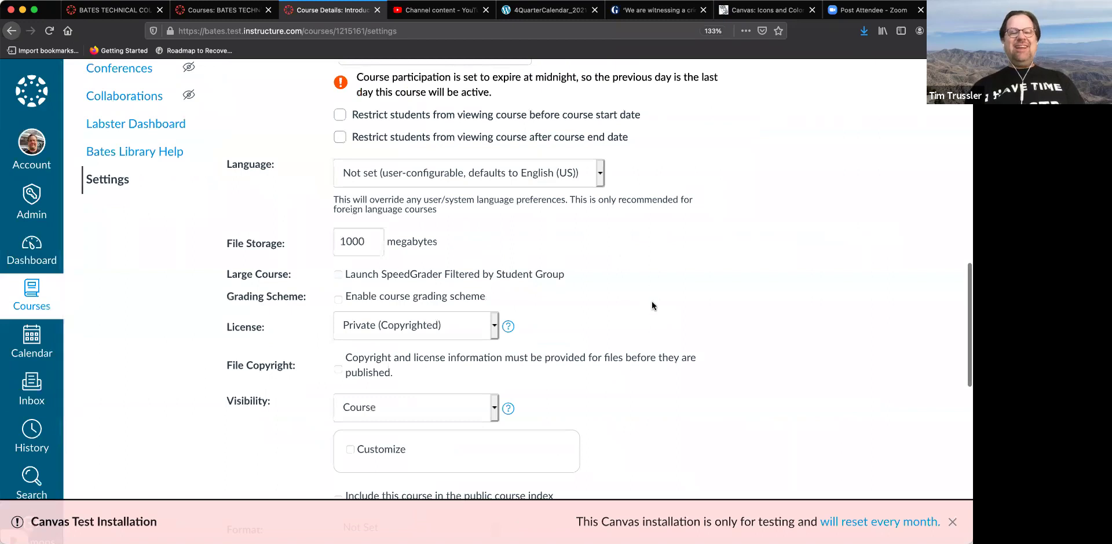
scroll(652, 302, "down", 3)
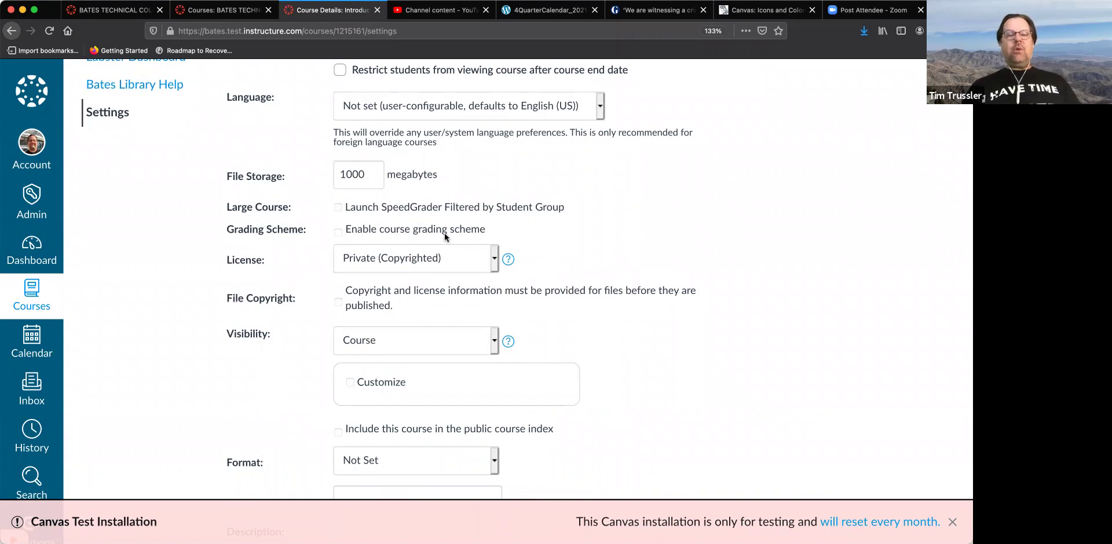
left_click(340, 233)
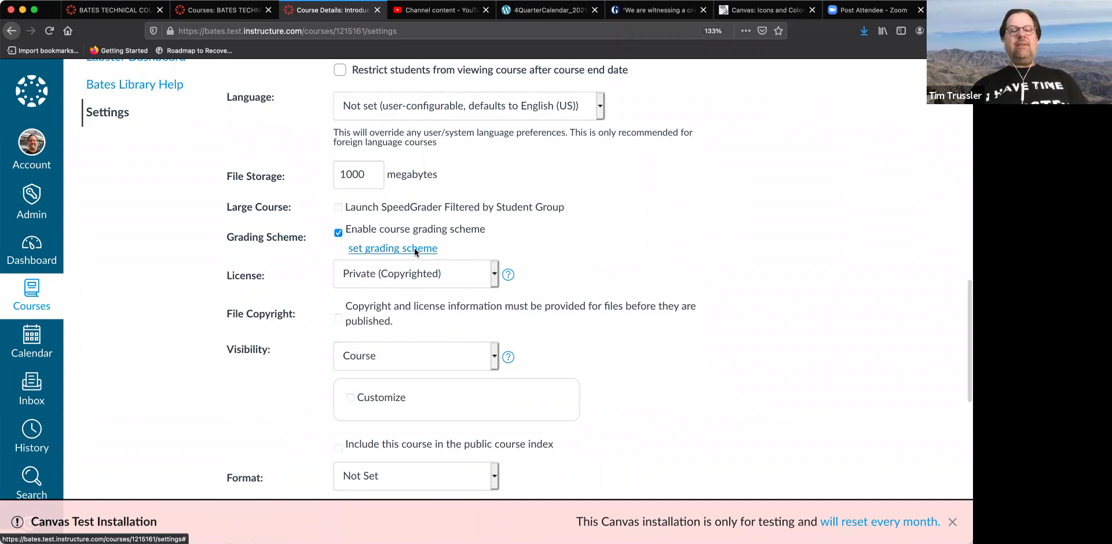
left_click(414, 248)
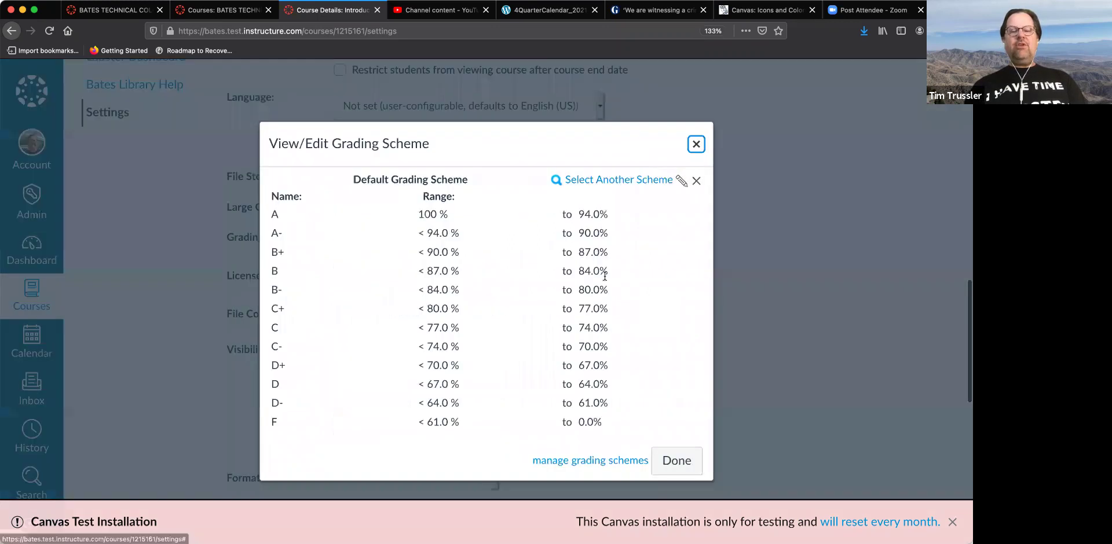
Look through the alternative grading schemes, preview PNUR_Satisfactory, and close the grading scheme dialog without applying one.
left_click(628, 181)
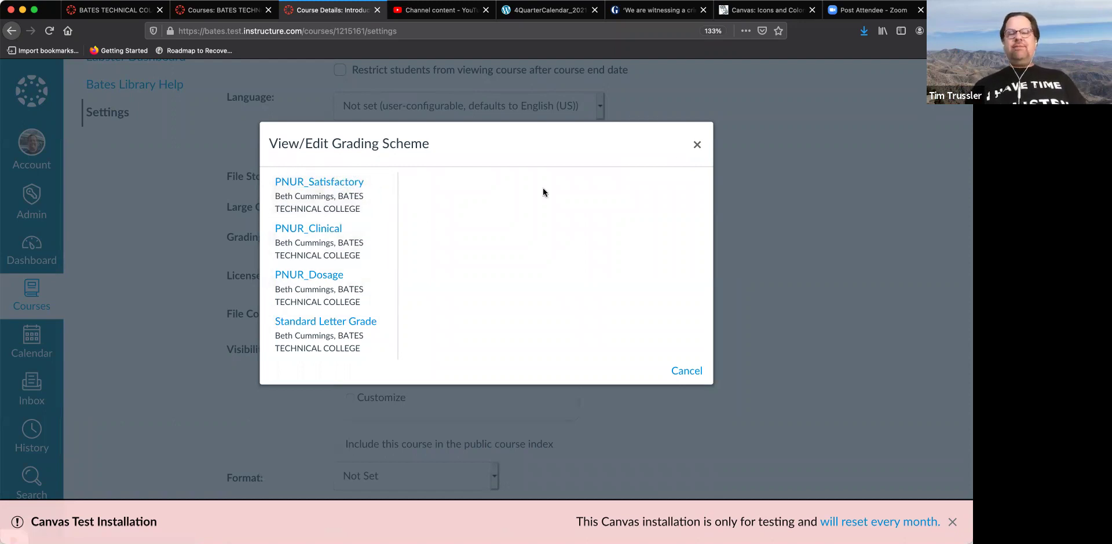
left_click(696, 144)
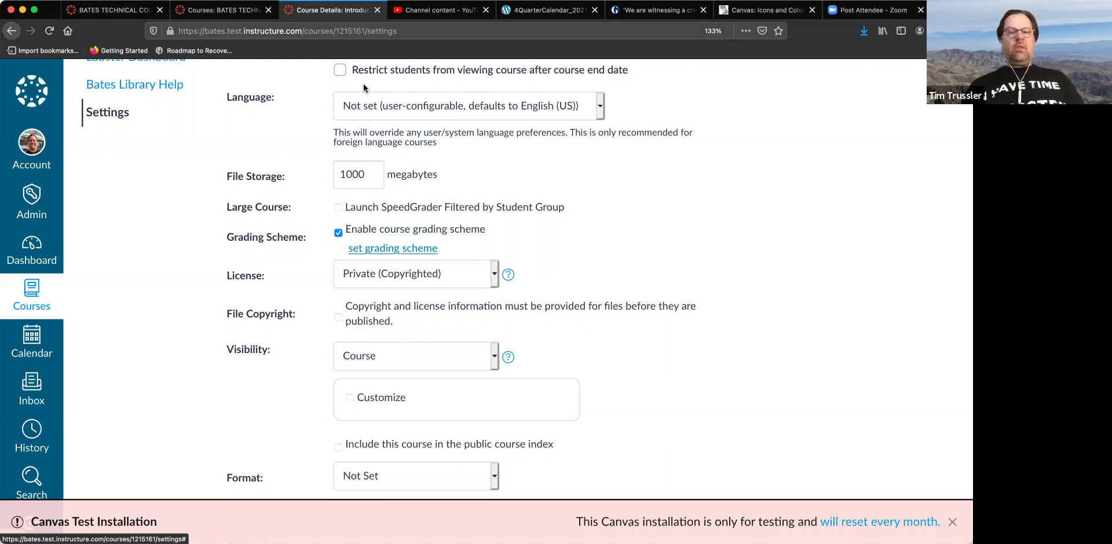
left_click(386, 250)
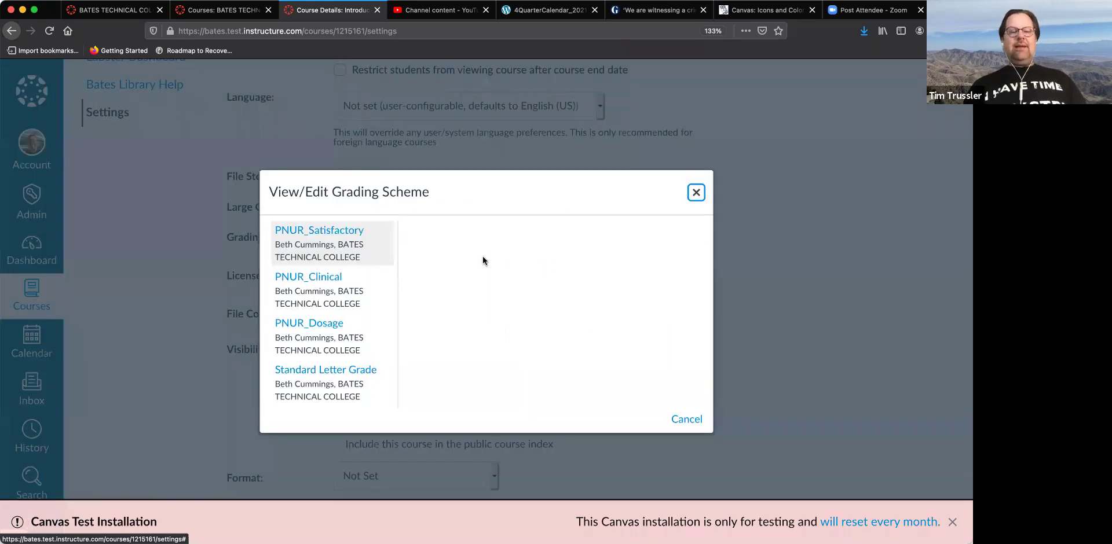
left_click(694, 192)
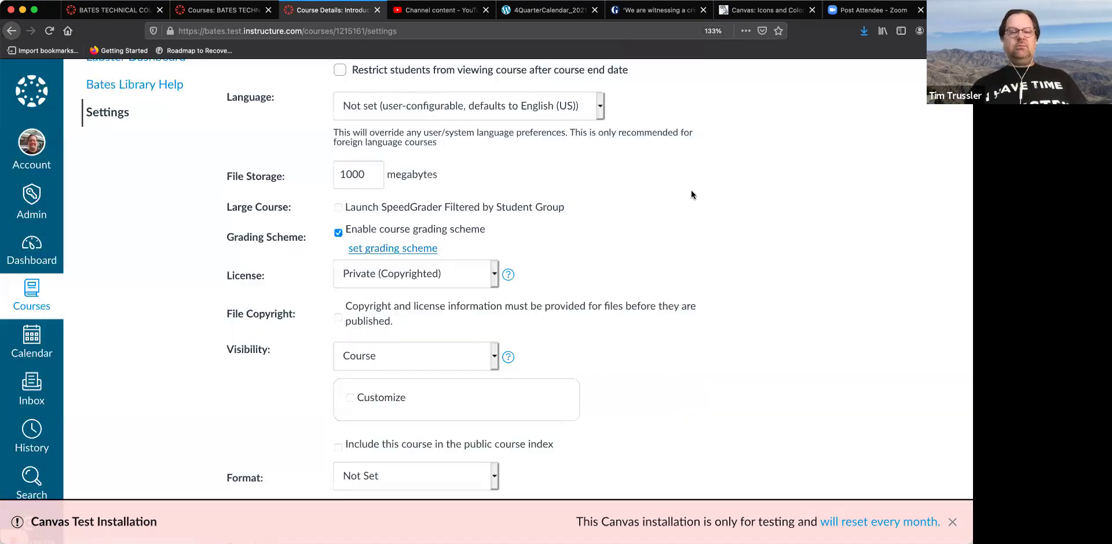
left_click(392, 249)
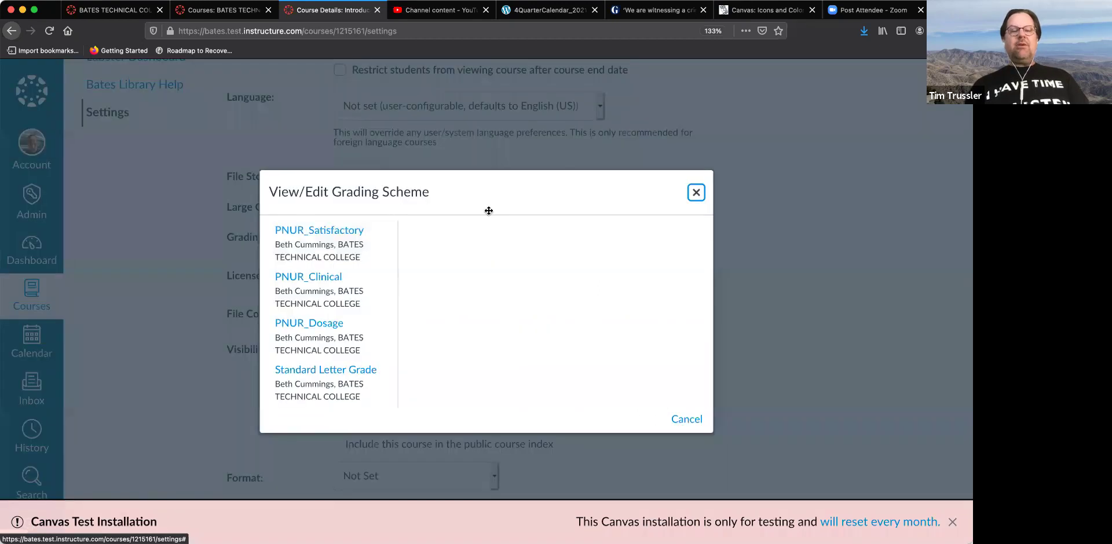
left_click(323, 235)
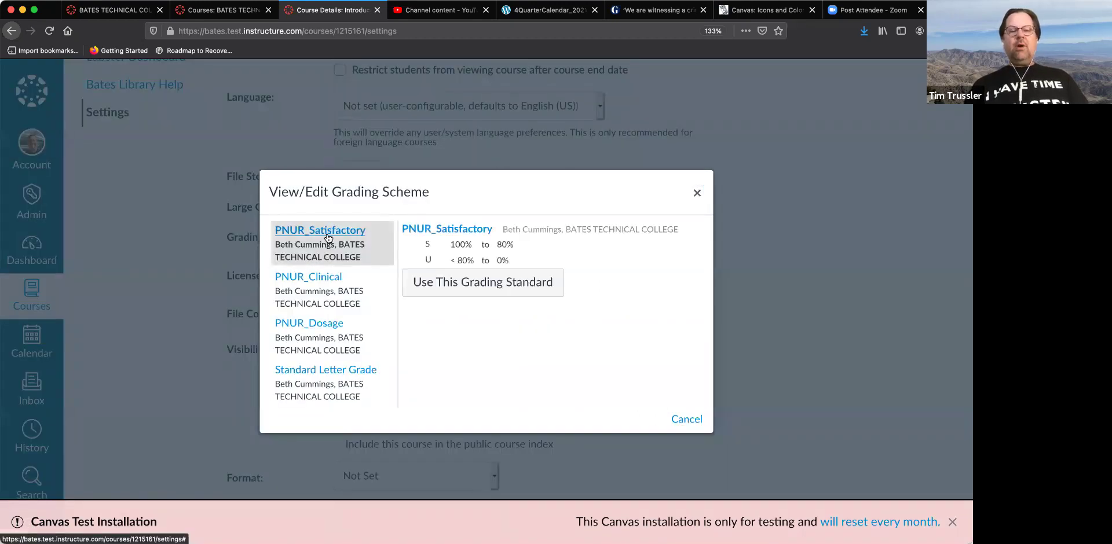
left_click(696, 192)
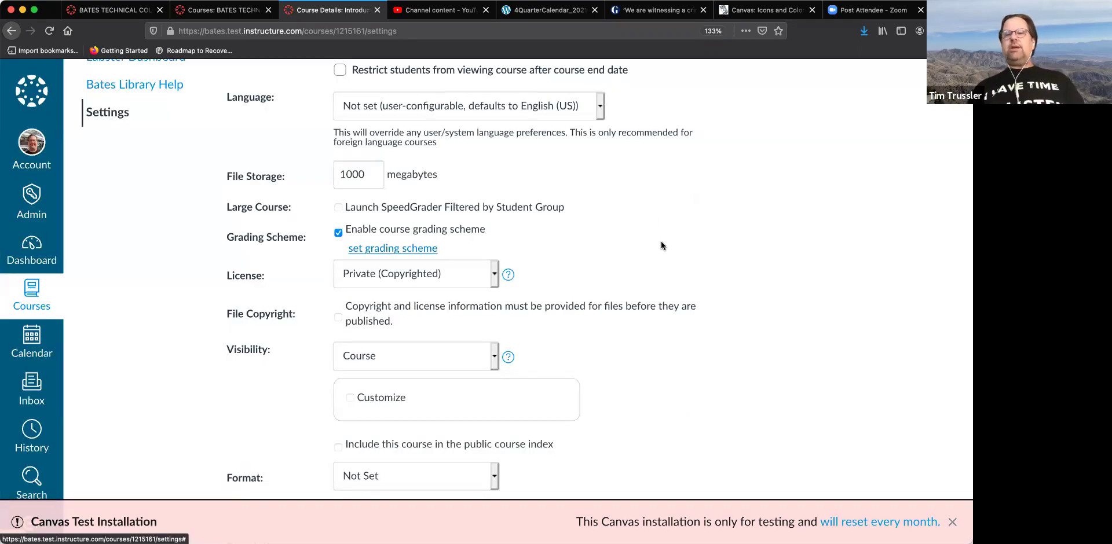
Open the course gradebook.
scroll(661, 242, "up", 1)
scroll(661, 241, "up", 15)
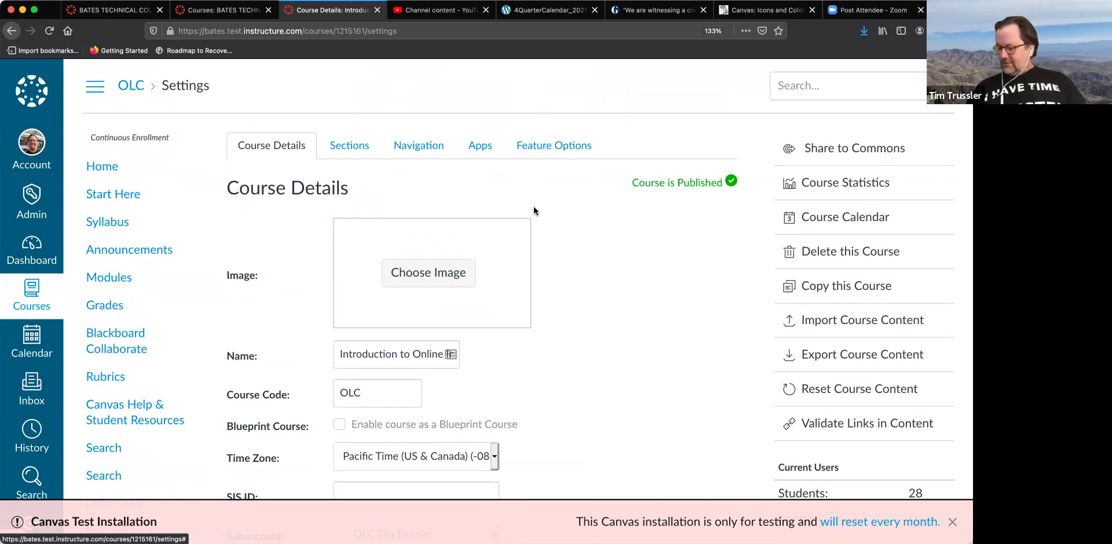
left_click(110, 308)
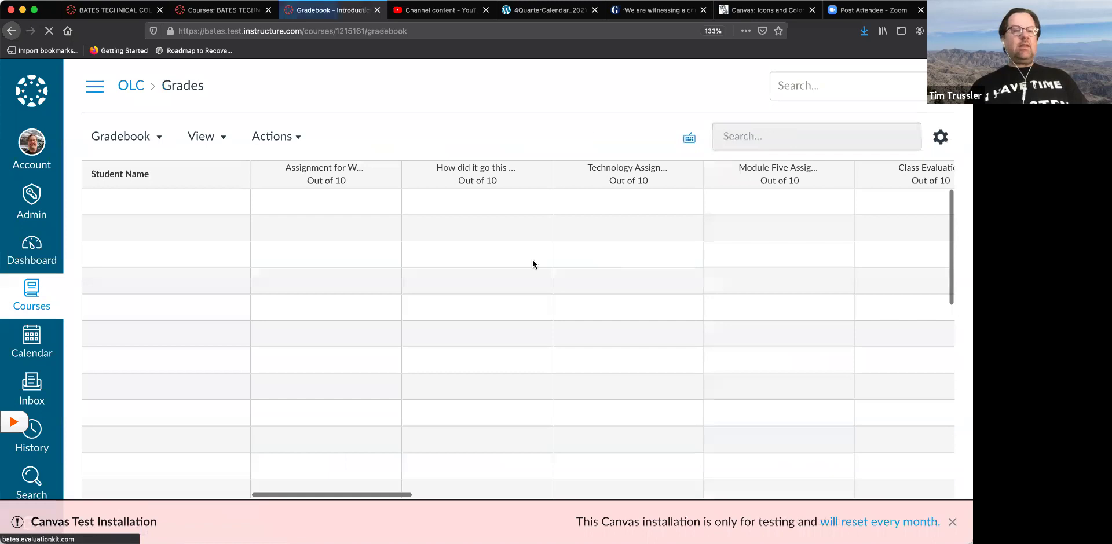
Examine the students' scores across the assignment columns of the gradebook.
scroll(533, 264, "down", 2)
scroll(533, 264, "up", 3)
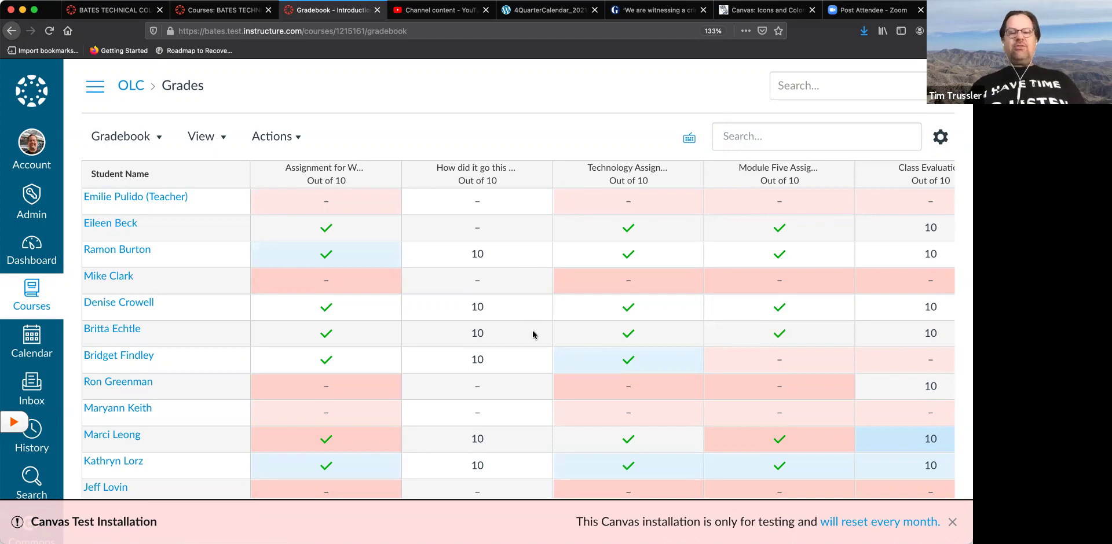
scroll(533, 335, "right", 10)
scroll(532, 334, "left", 3)
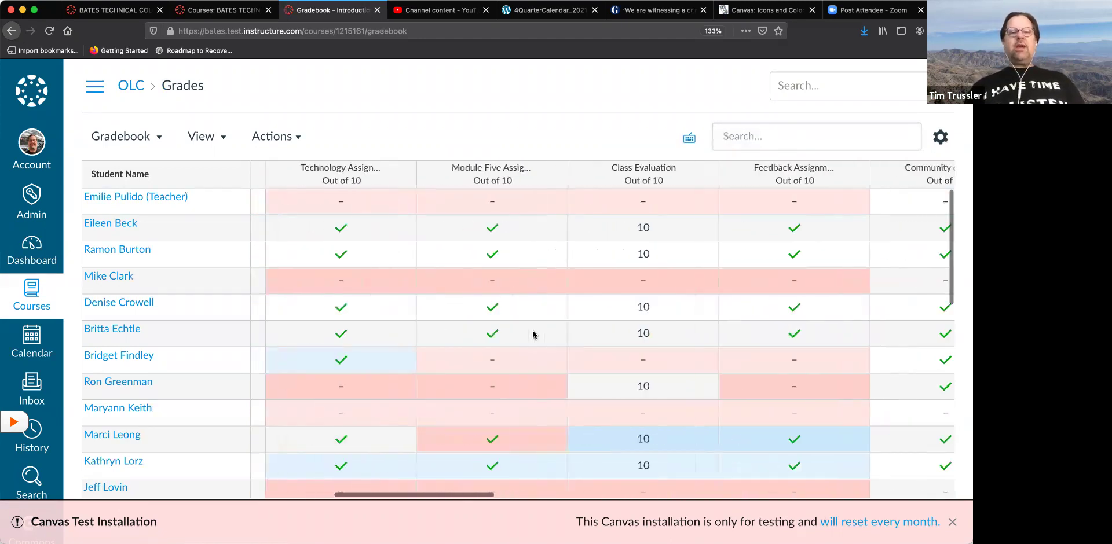
scroll(532, 334, "right", 8)
scroll(533, 334, "right", 2)
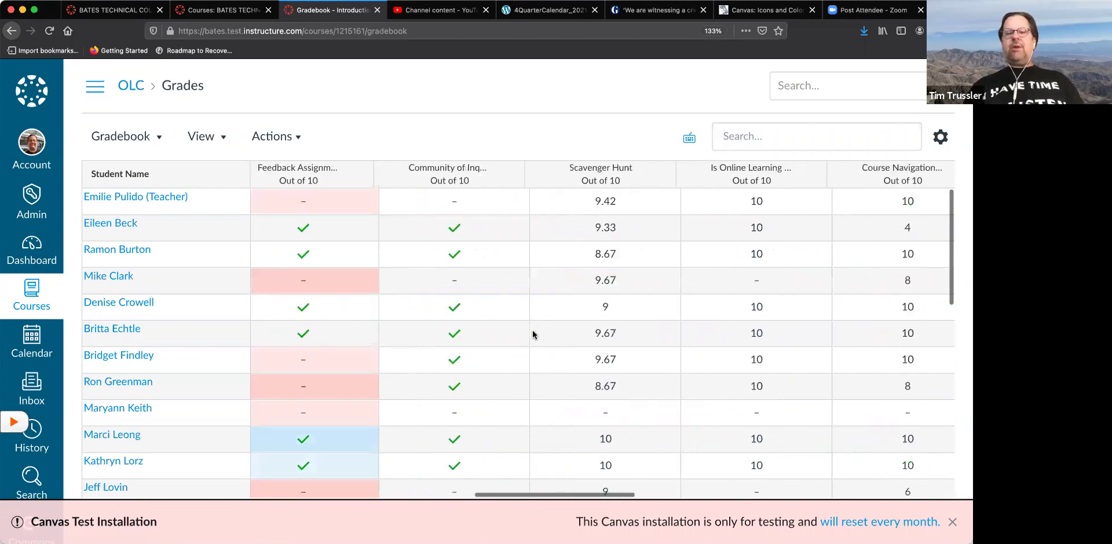
scroll(532, 334, "left", 3)
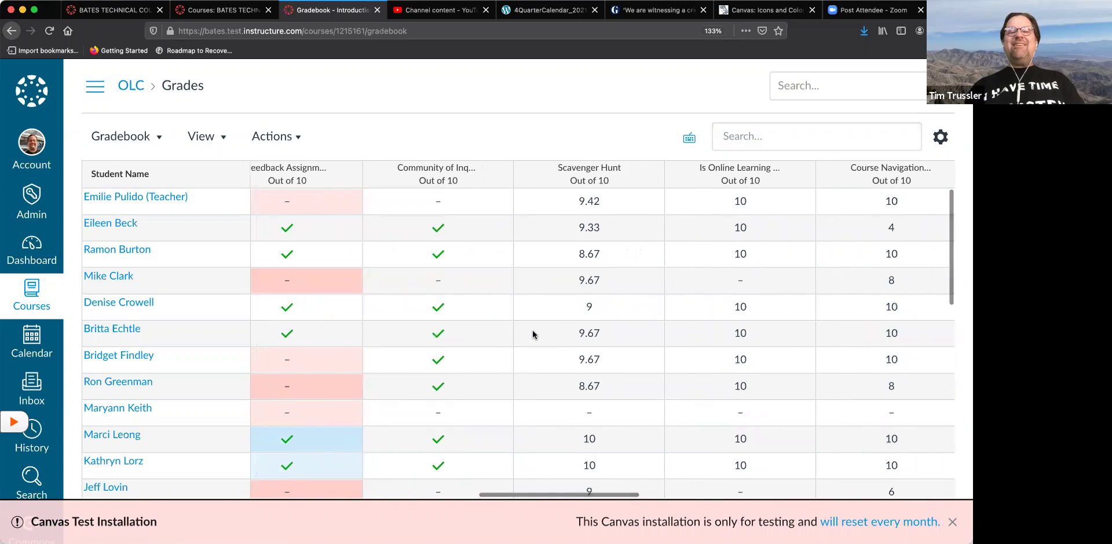
scroll(533, 334, "right", 2)
scroll(533, 334, "left", 3)
scroll(533, 334, "right", 2)
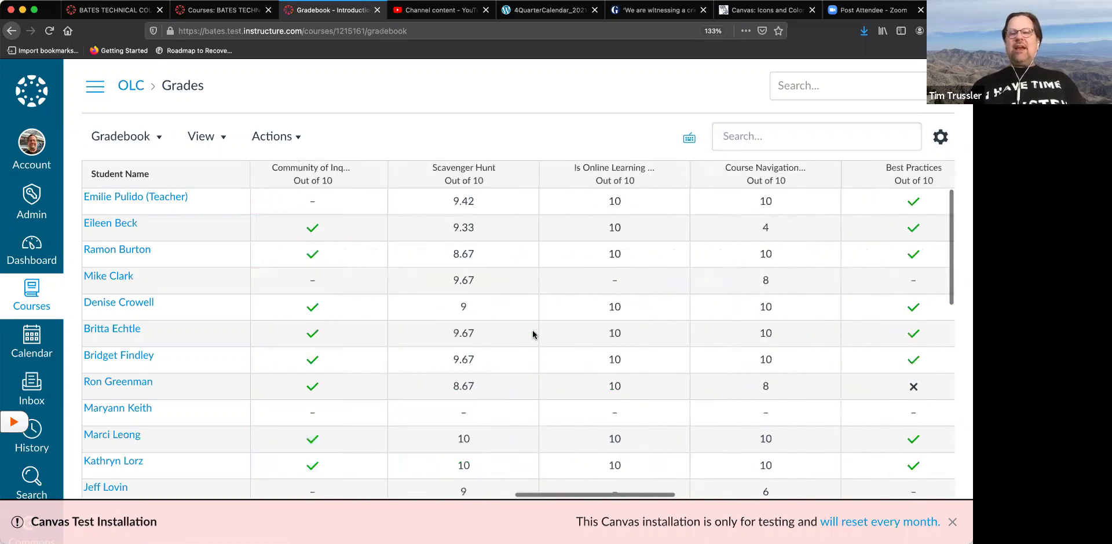
scroll(532, 334, "left", 5)
scroll(533, 334, "left", 1)
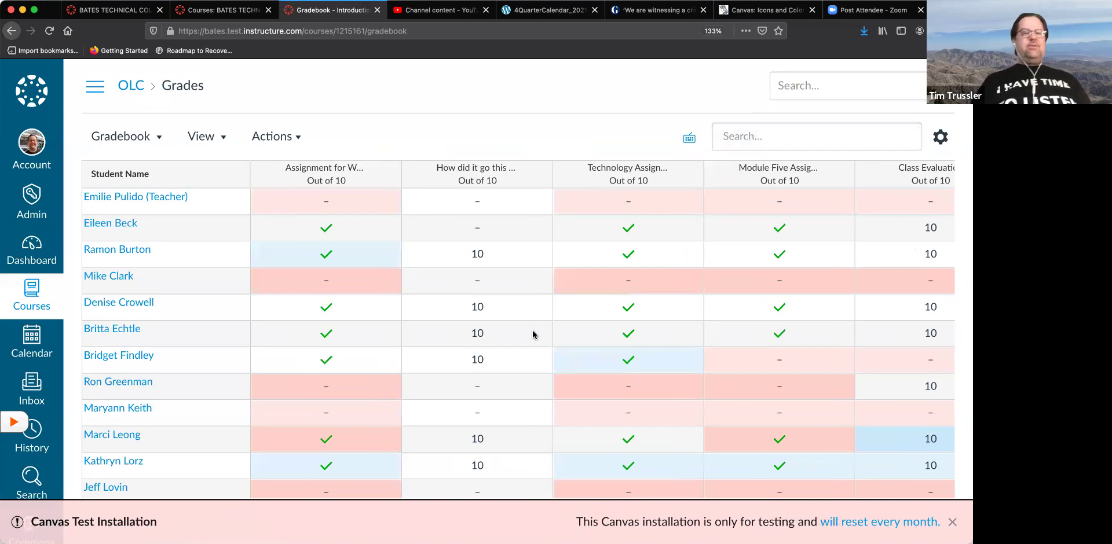
Turn on the gradebook's Modules filter and show only Module Five - Issues in Online Education.
left_click(221, 141)
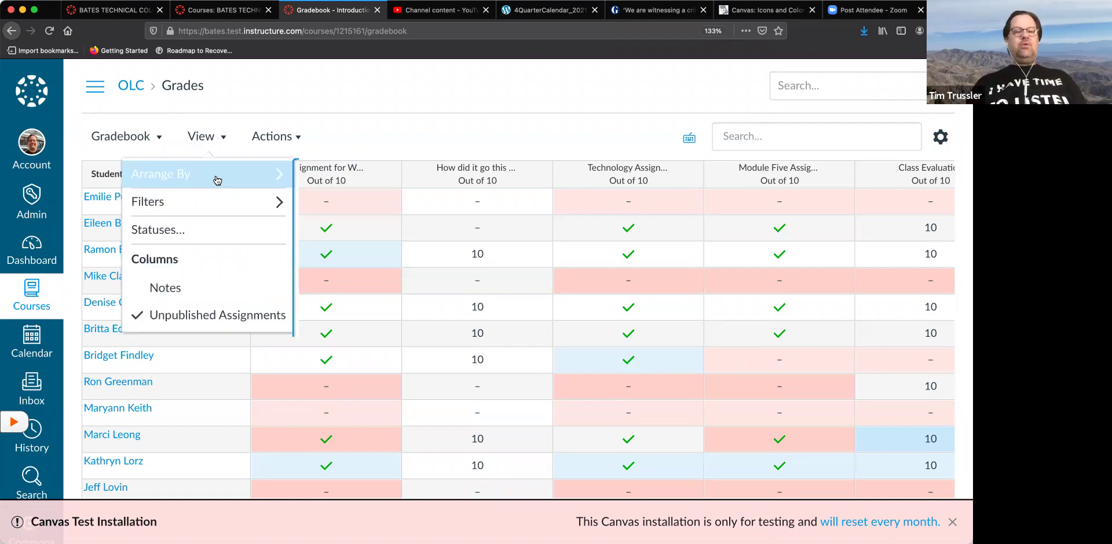
mouse_move(218, 180)
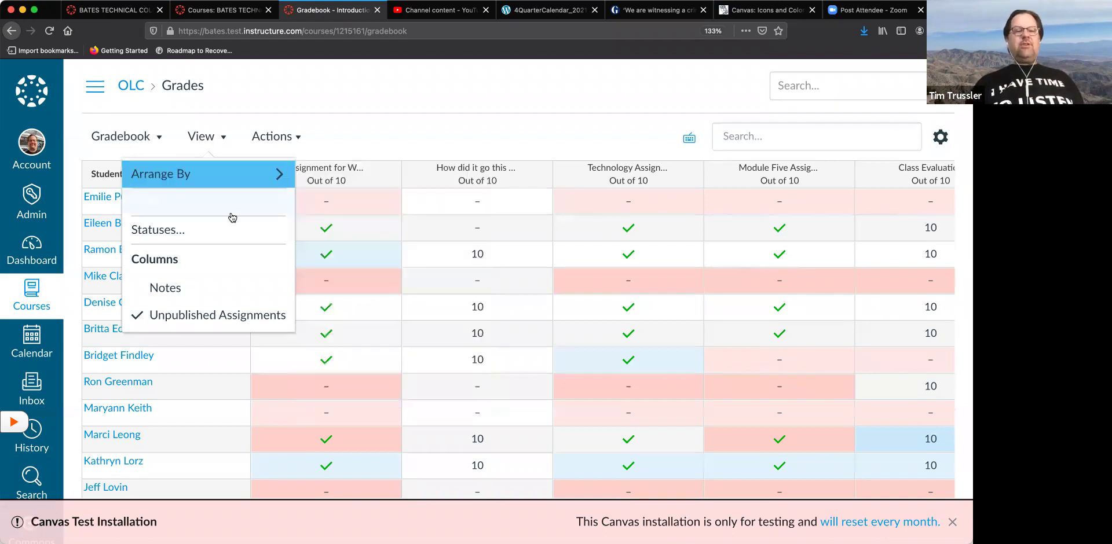
mouse_move(217, 208)
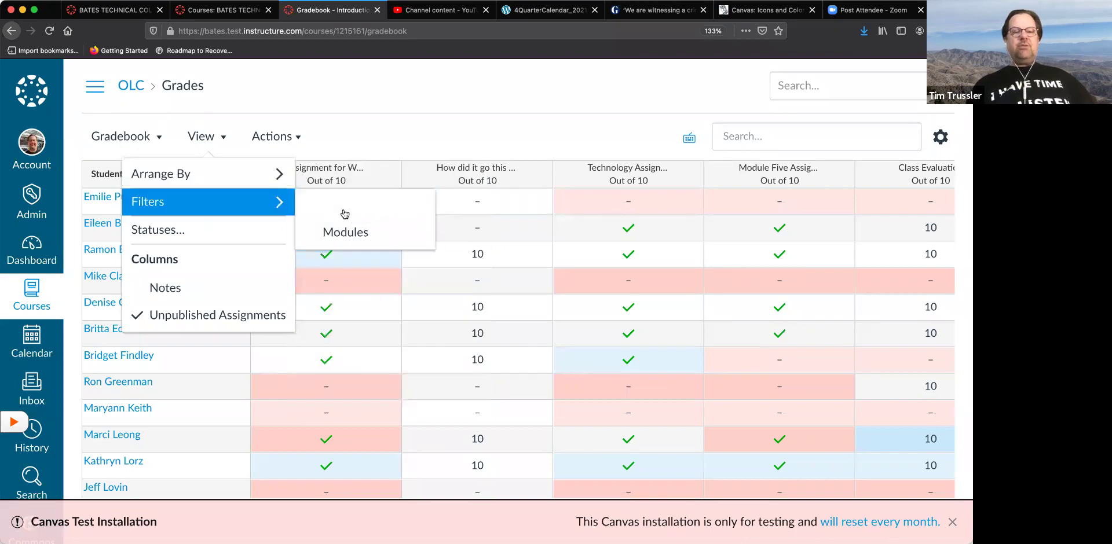
left_click(351, 232)
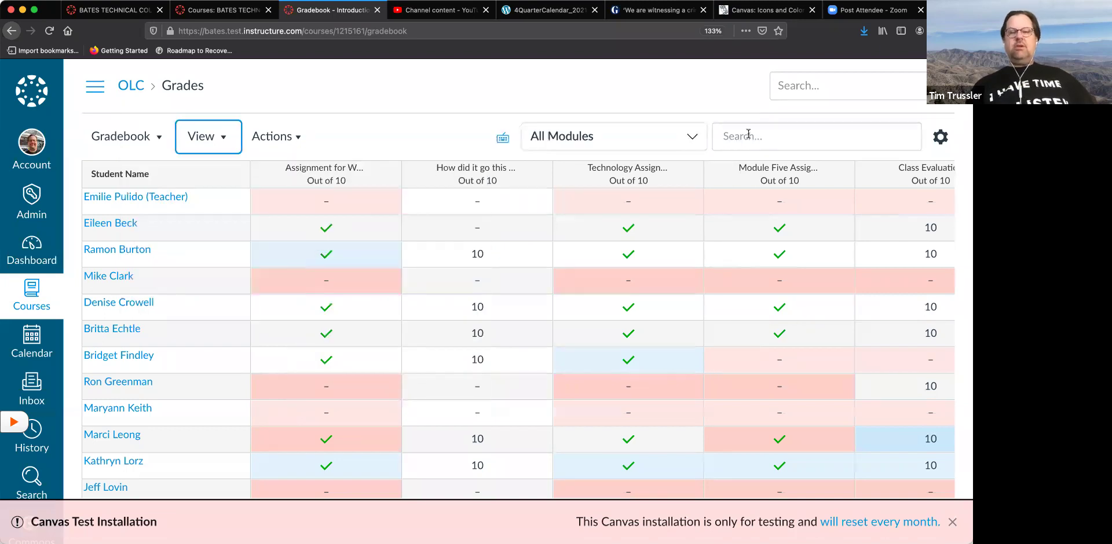
left_click(683, 135)
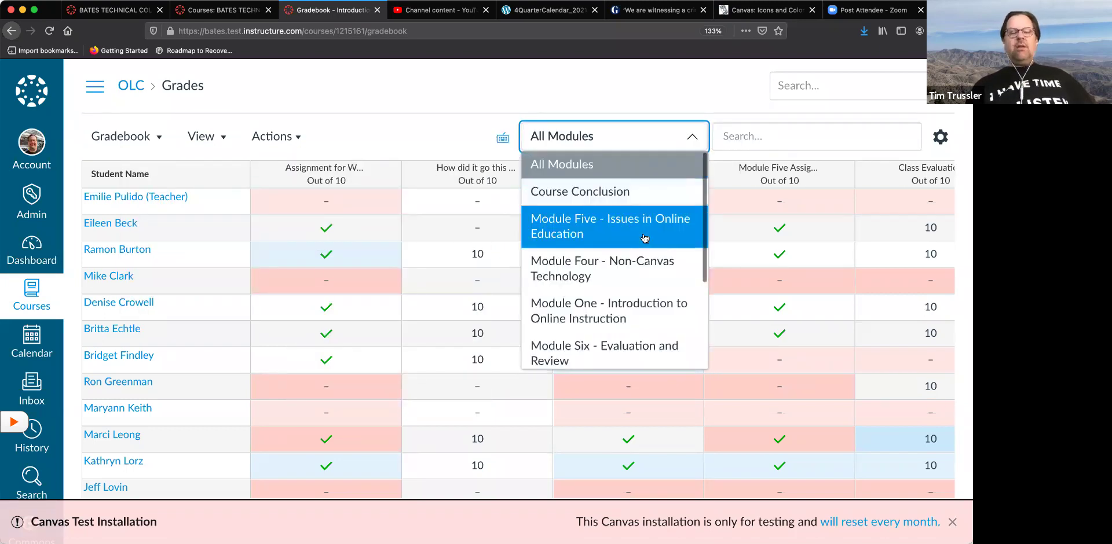
left_click(645, 238)
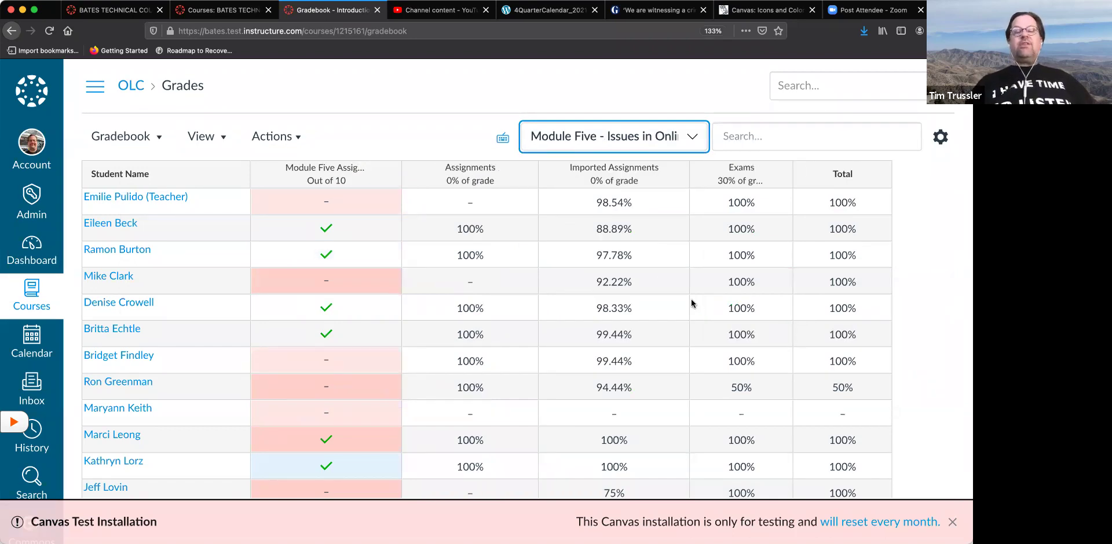
Switch the module filter to Module Four - Non-Canvas Technology, followed by Module One - Introduction to Online Instruction.
left_click(593, 138)
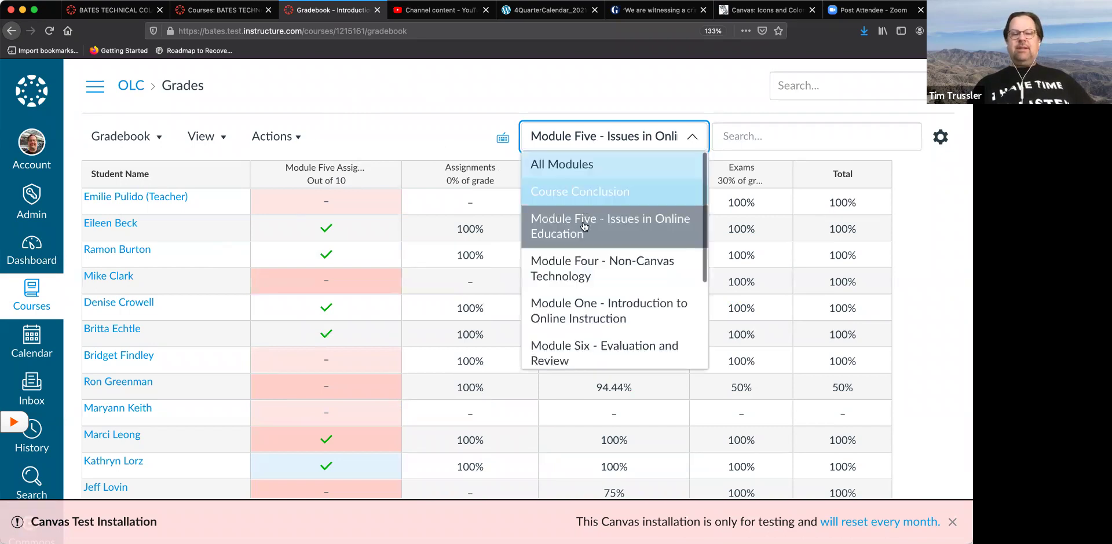
left_click(596, 264)
left_click(613, 135)
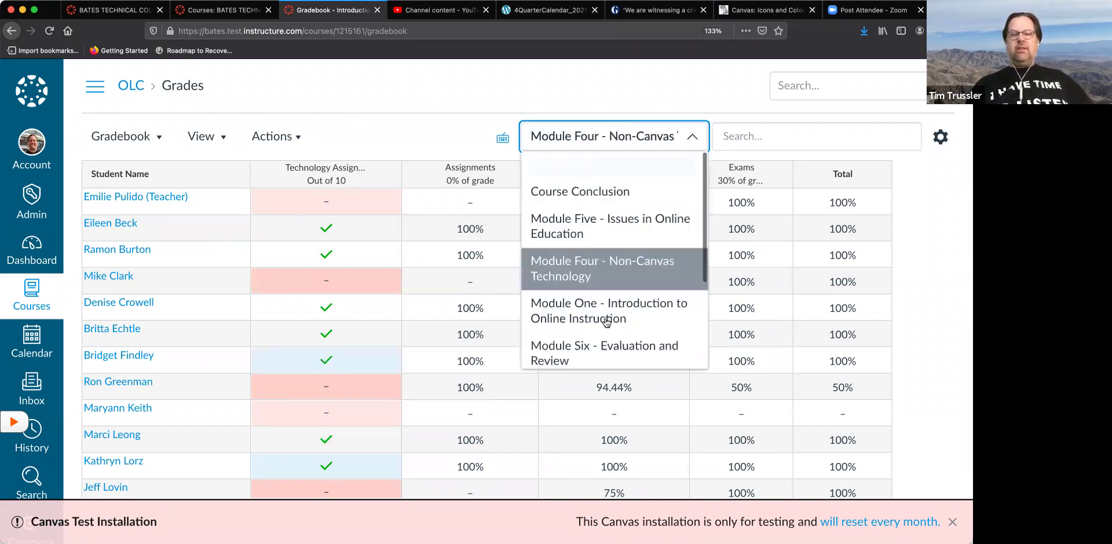
left_click(608, 316)
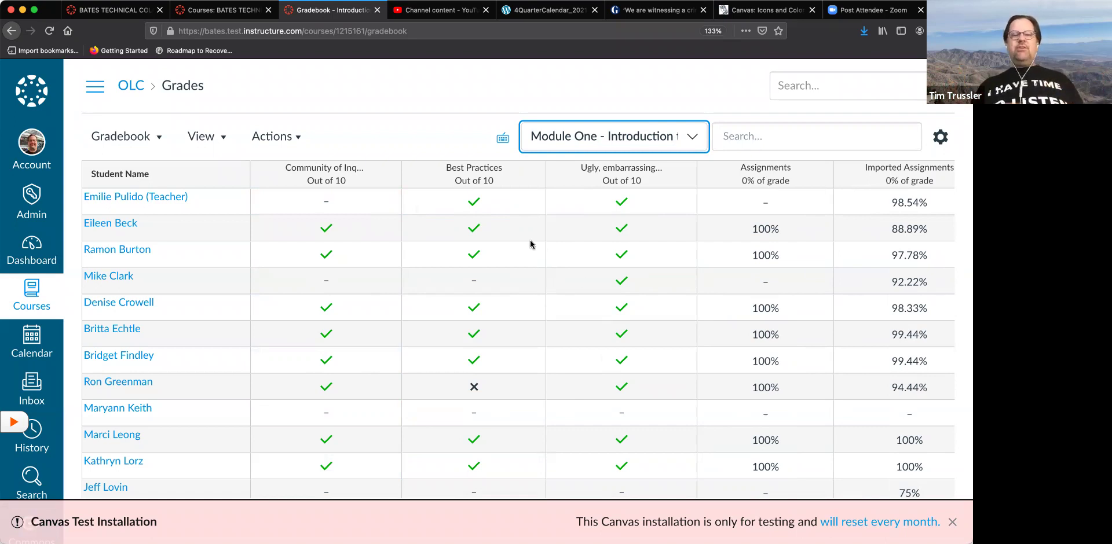
Reset the gradebook to All Modules and turn off the Modules filter.
left_click(597, 129)
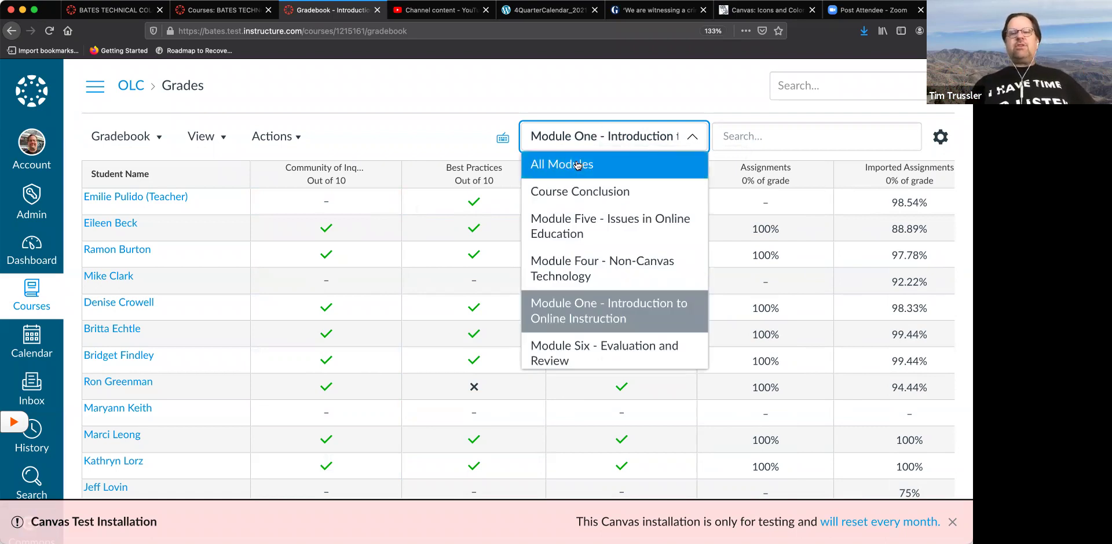
left_click(675, 130)
left_click(675, 130)
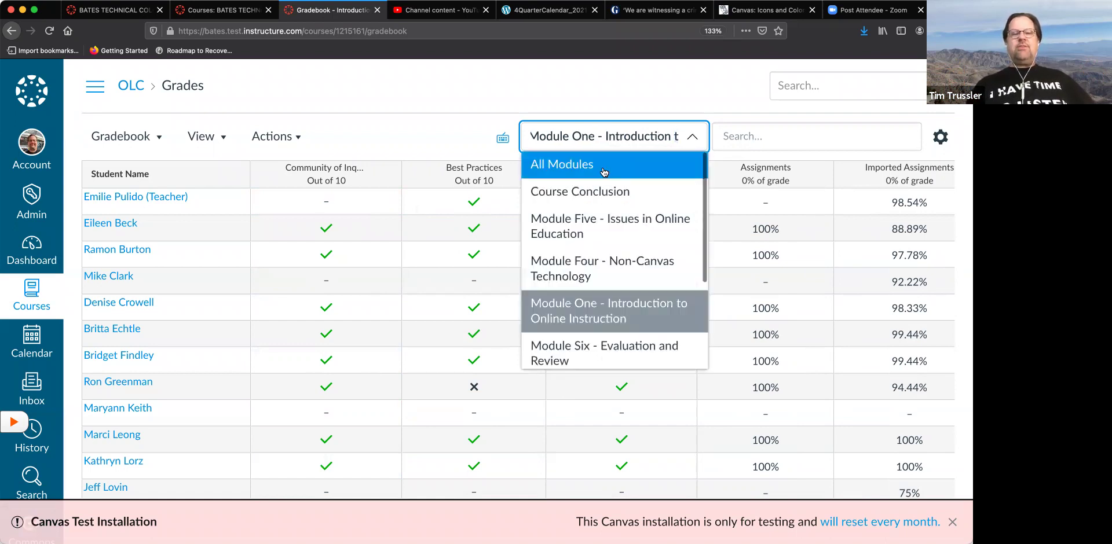
left_click(604, 171)
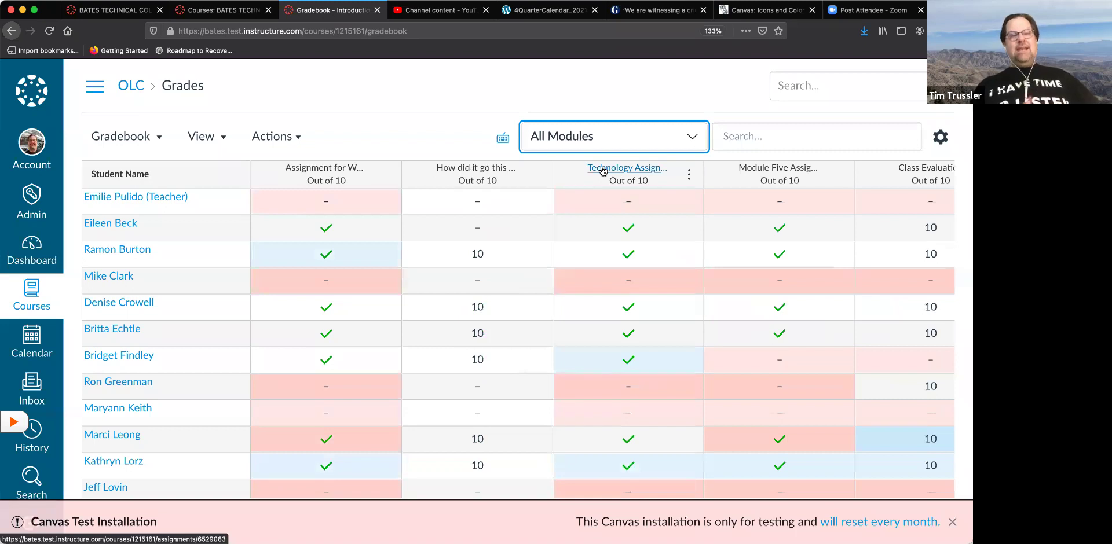
left_click(200, 136)
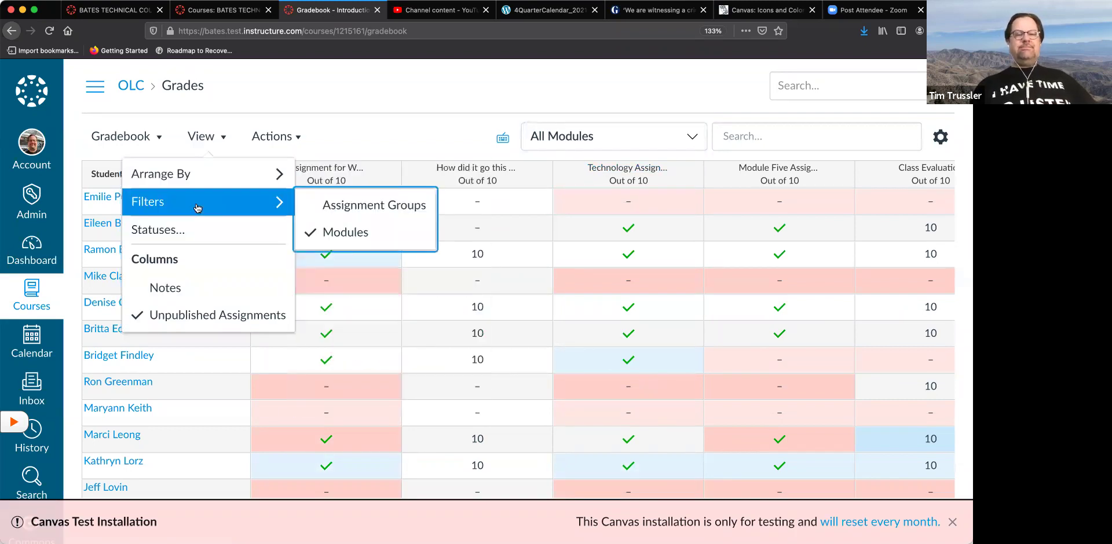
left_click(360, 233)
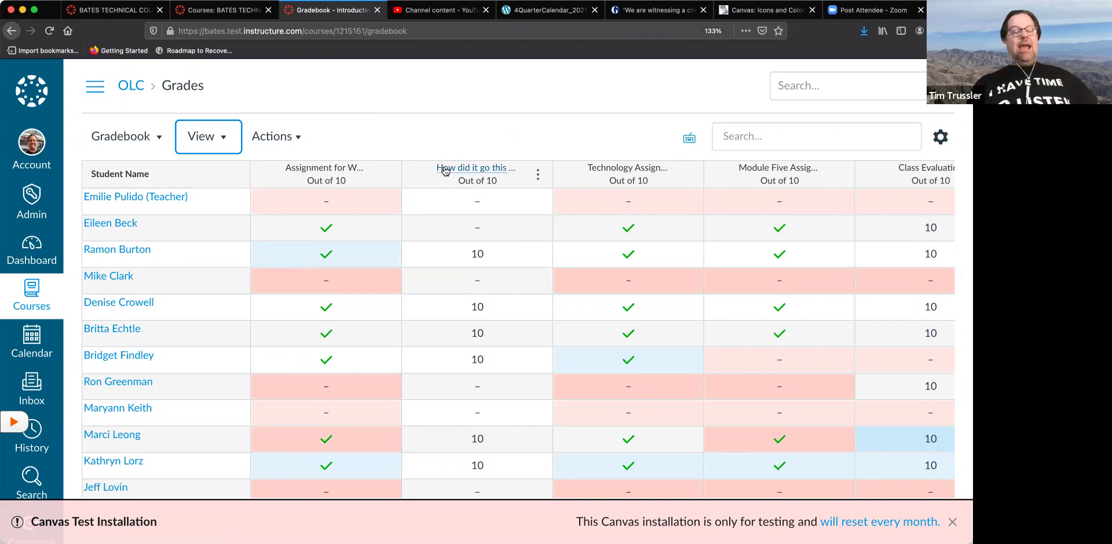
mouse_move(523, 179)
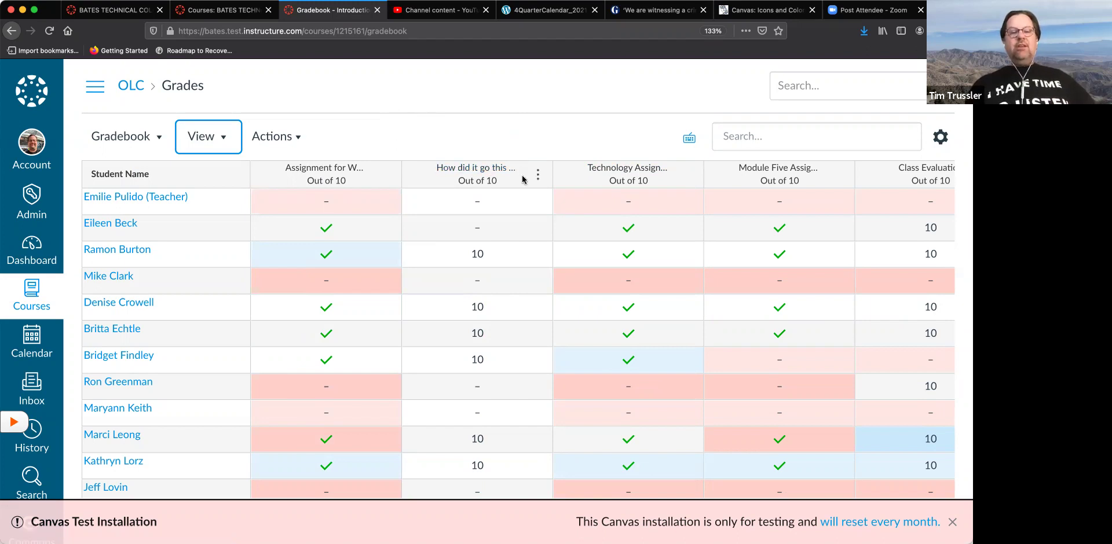
mouse_move(523, 180)
left_mouse_down()
mouse_move(342, 173)
mouse_move(550, 168)
mouse_move(528, 167)
left_mouse_up()
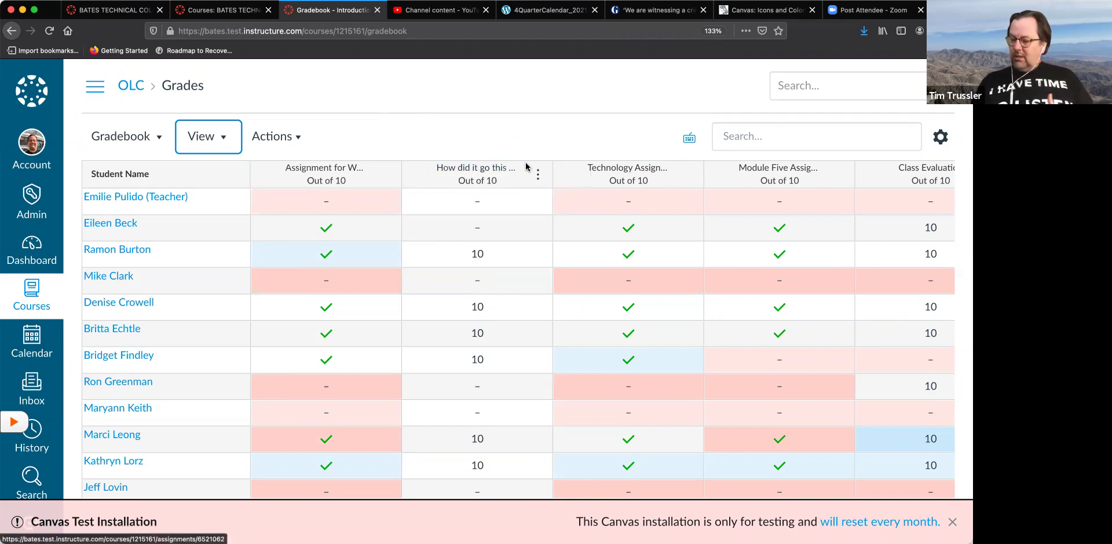
Search the gradebook for a single student by entering the student's first name.
left_click(795, 143)
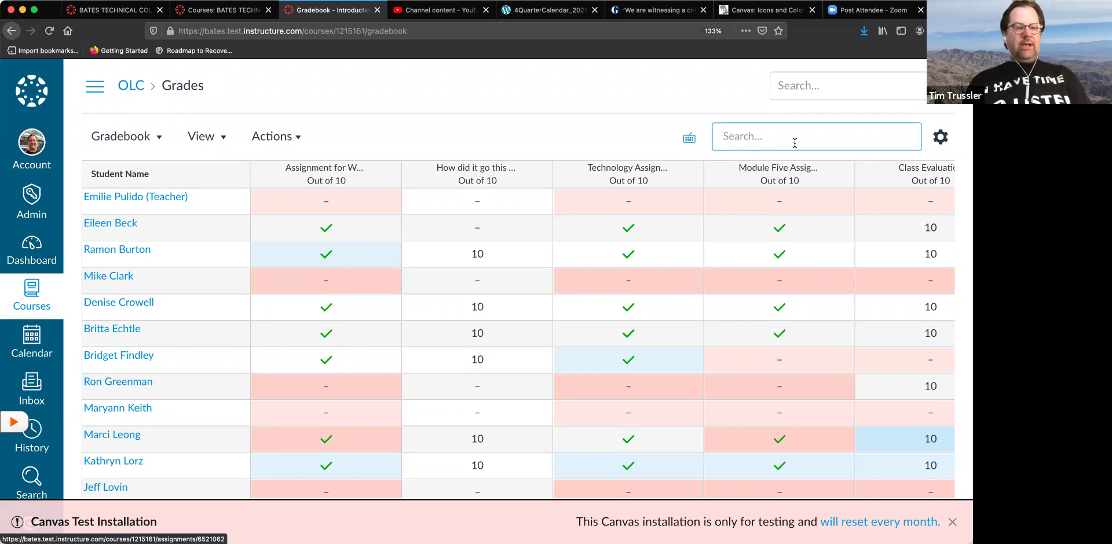
type("marcu")
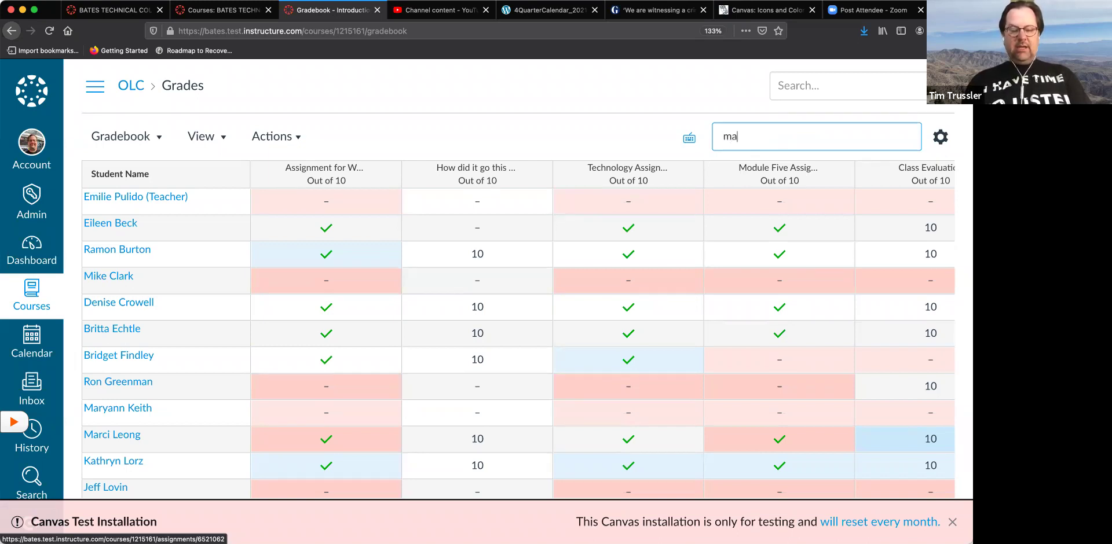
key("BackSpace")
key("BackSpace")
type("yann")
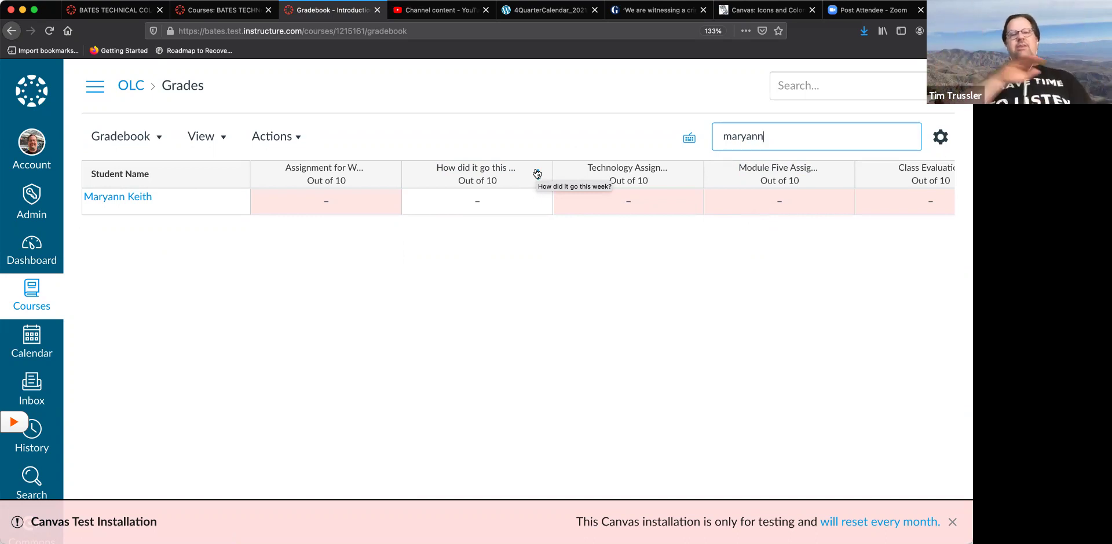
Clear the gradebook's student search to list all students again.
key("BackSpace")
key("BackSpace")
key("BackSpace")
key("BackSpace")
key("BackSpace")
key("BackSpace")
key("BackSpace")
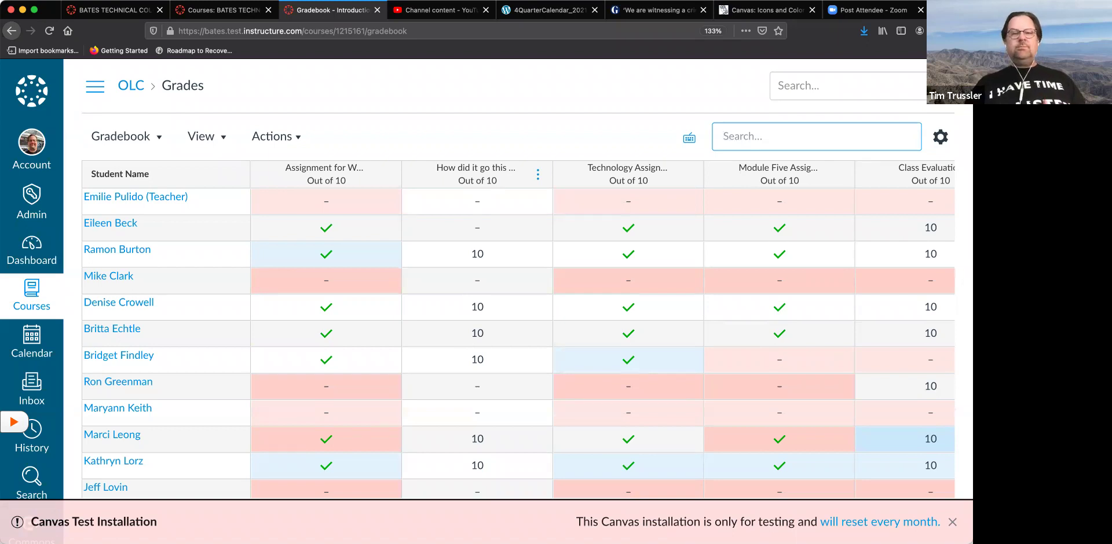
Hide the unpublished assignments in the gradebook and turn them back on.
left_click(209, 147)
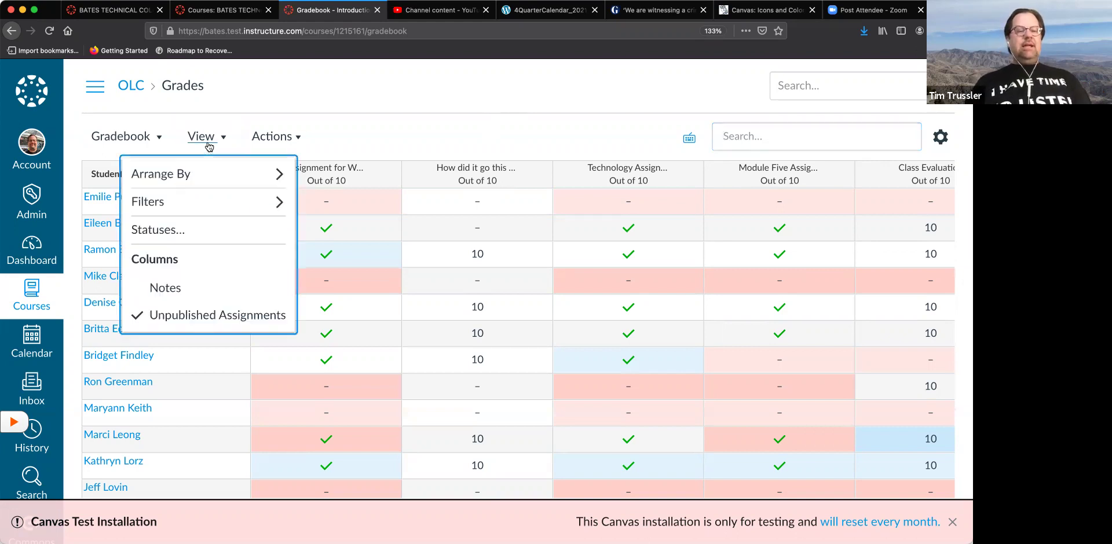
mouse_move(211, 203)
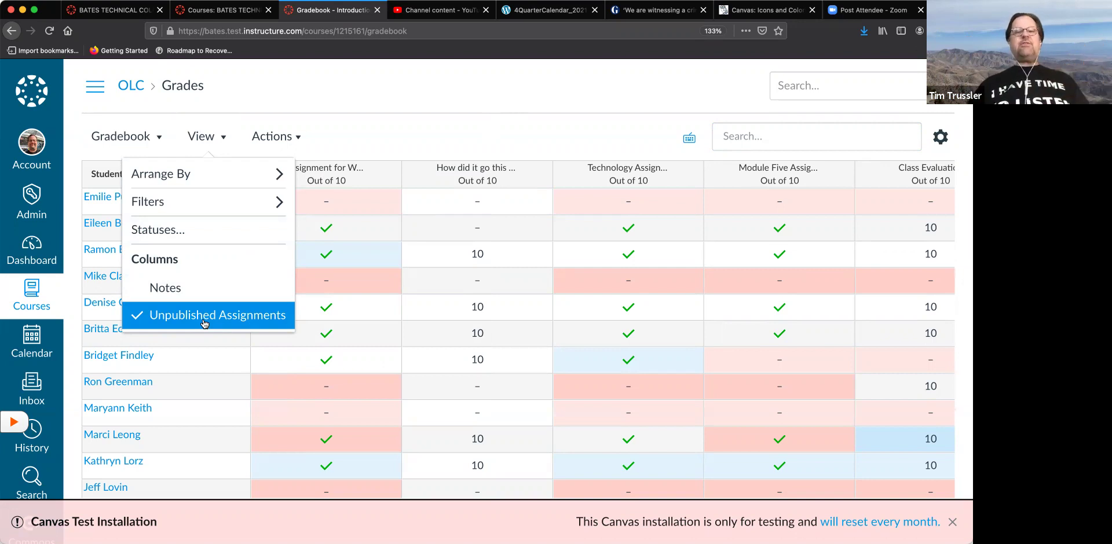
left_click(204, 322)
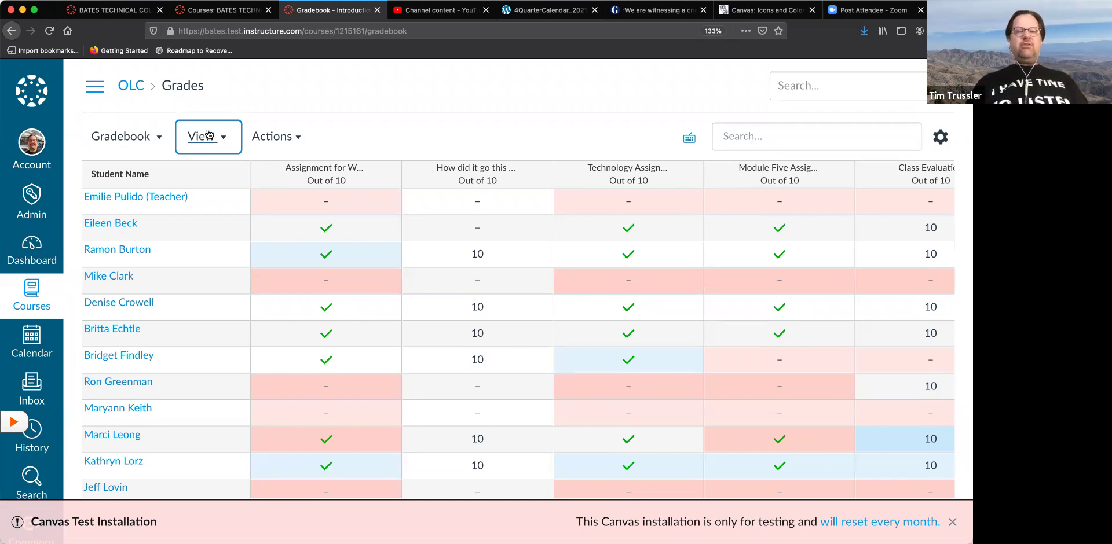
left_click(209, 138)
left_click(199, 313)
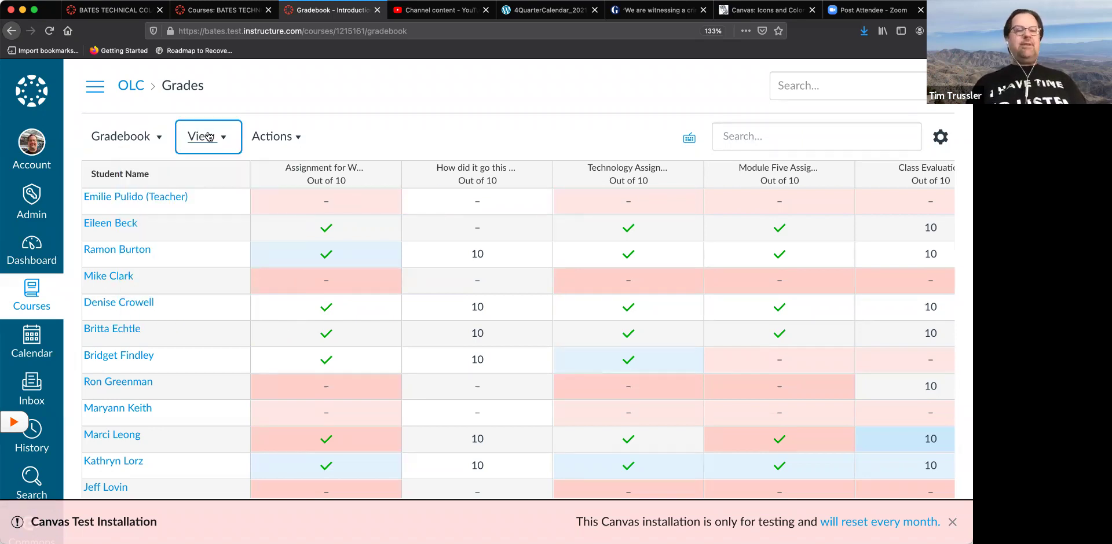
Show the Notes column in the gradebook and hide it again.
left_click(207, 137)
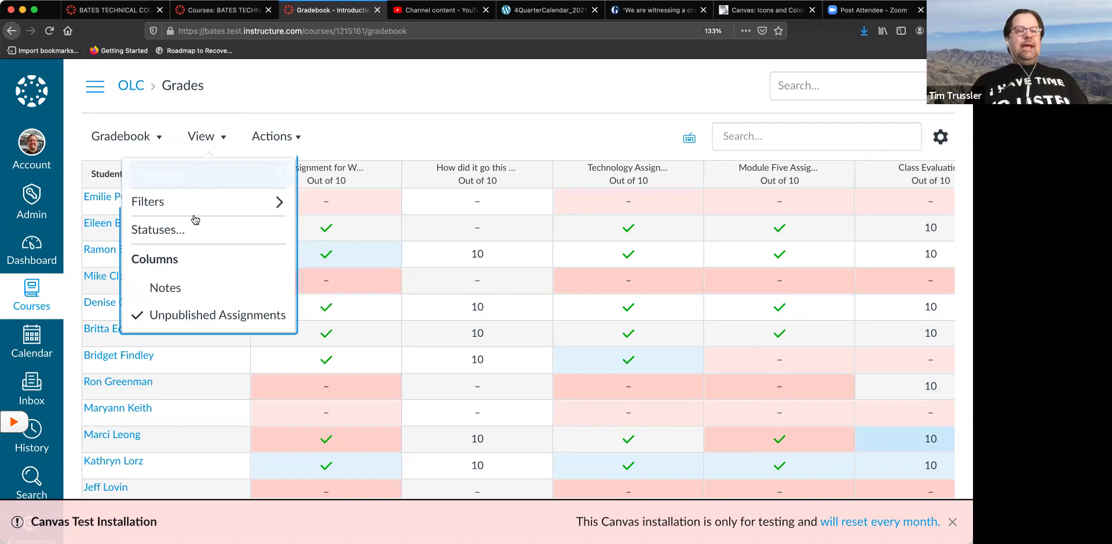
left_click(182, 287)
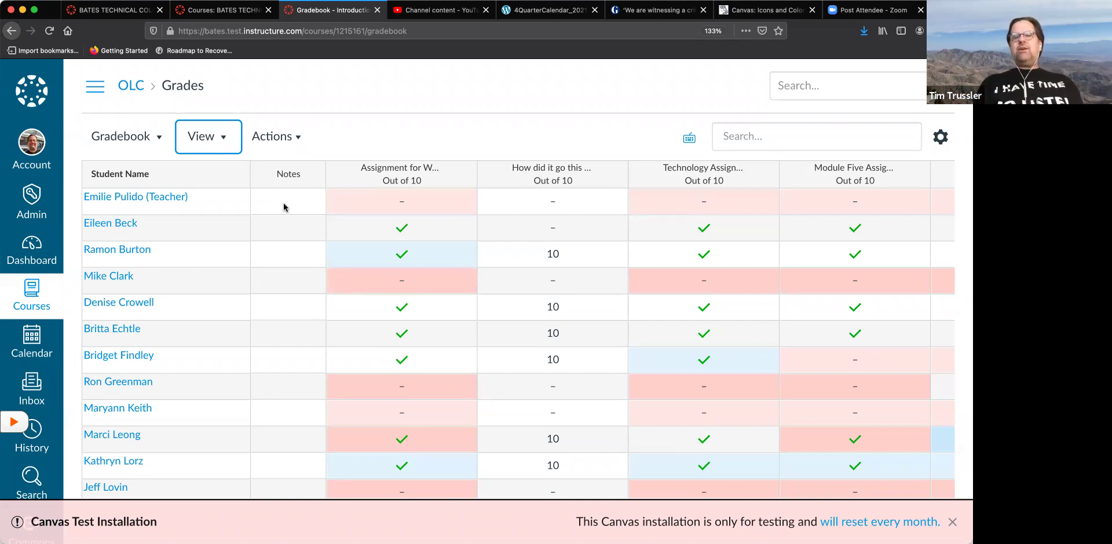
left_click(213, 138)
left_click(173, 288)
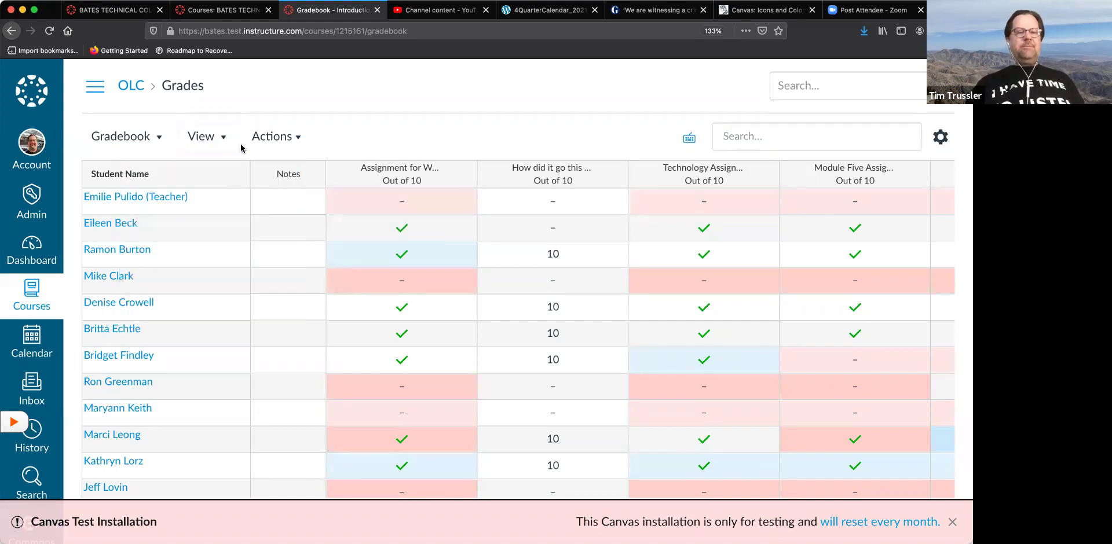
Turn off the display of unpublished assignments and look over the gradebook's student rows.
left_click(203, 138)
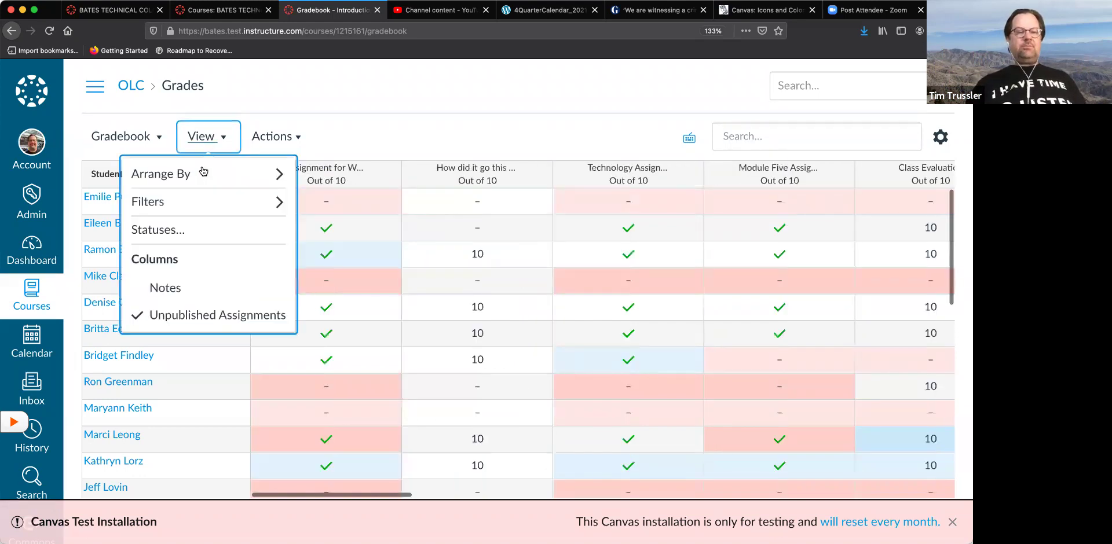
left_click(204, 328)
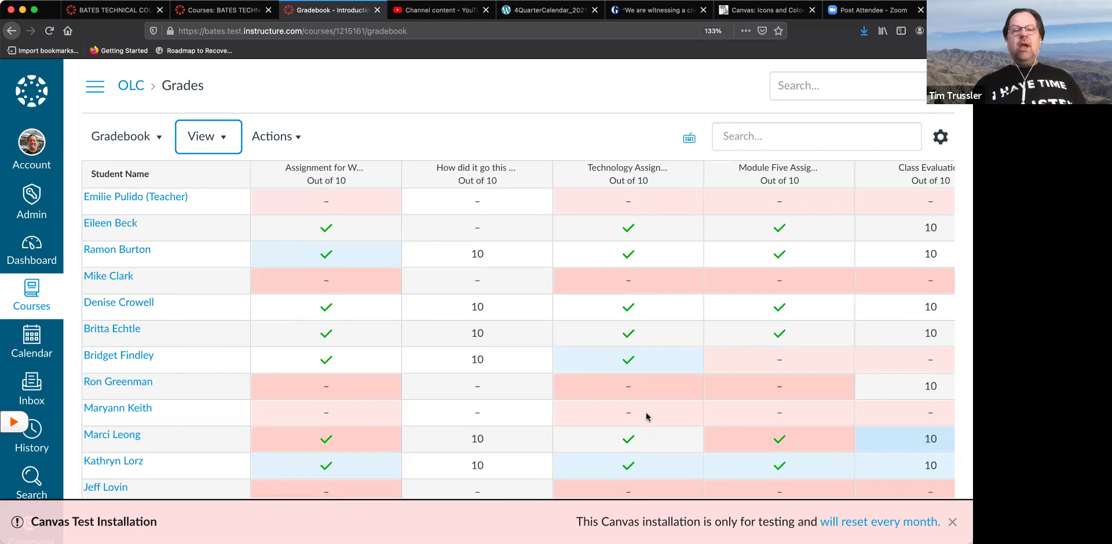
scroll(657, 338, "down", 5)
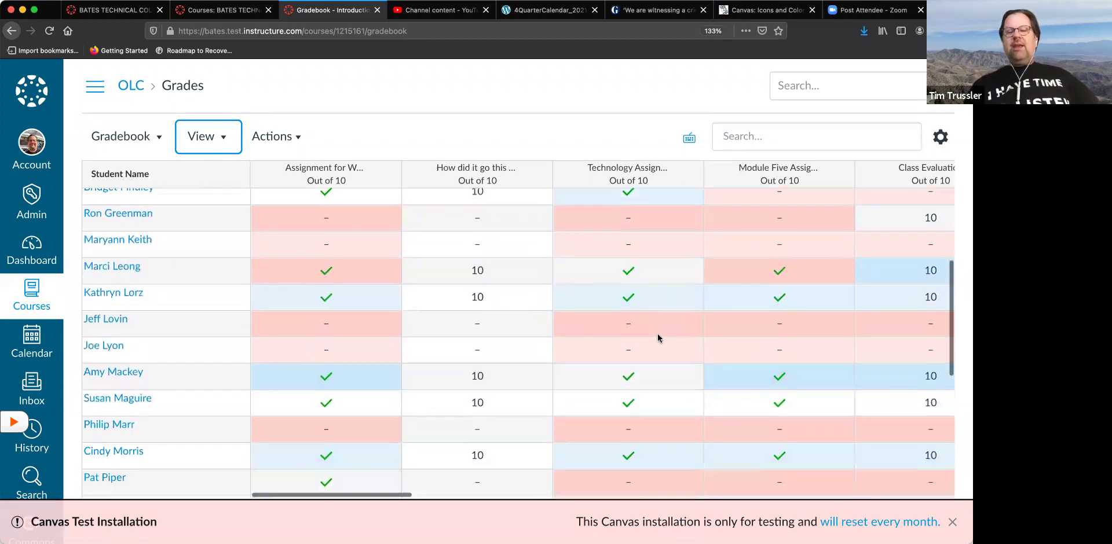
scroll(658, 338, "up", 5)
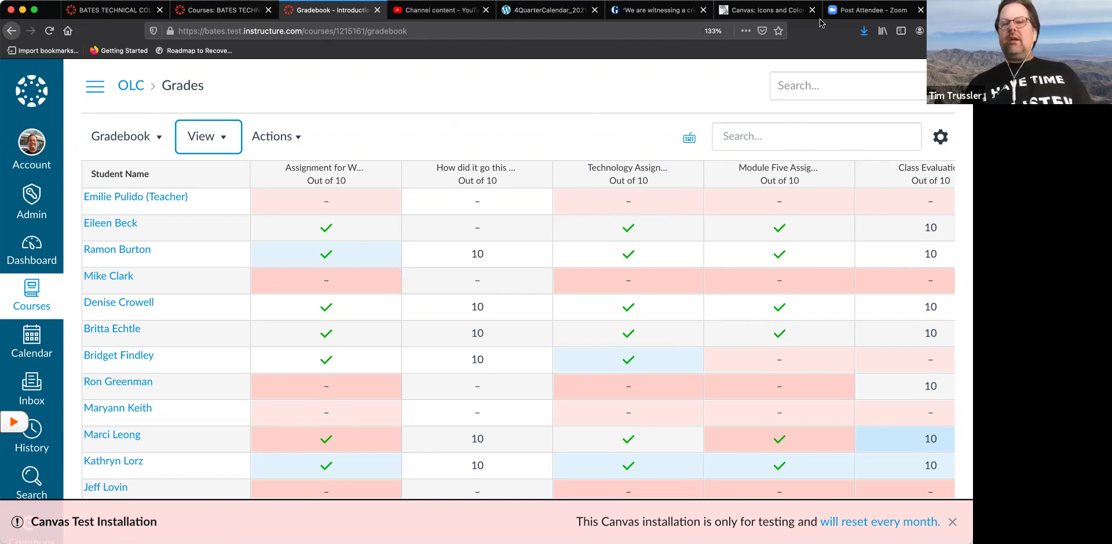
Switch to the Rice article "Canvas: Icons and Colors in the Gradebook" and read the Submission Type Icons section.
left_click(786, 11)
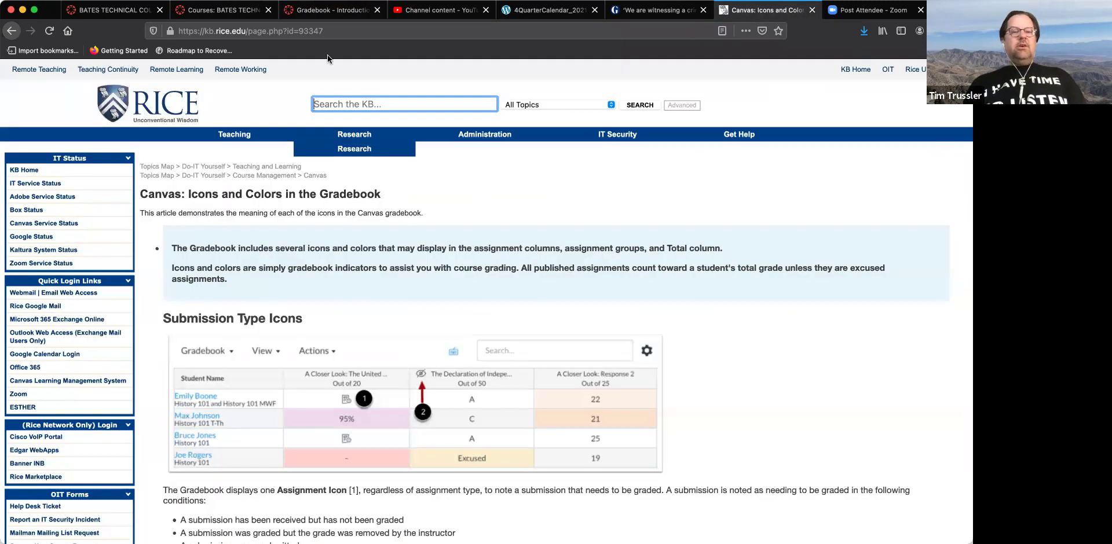
left_click(315, 36)
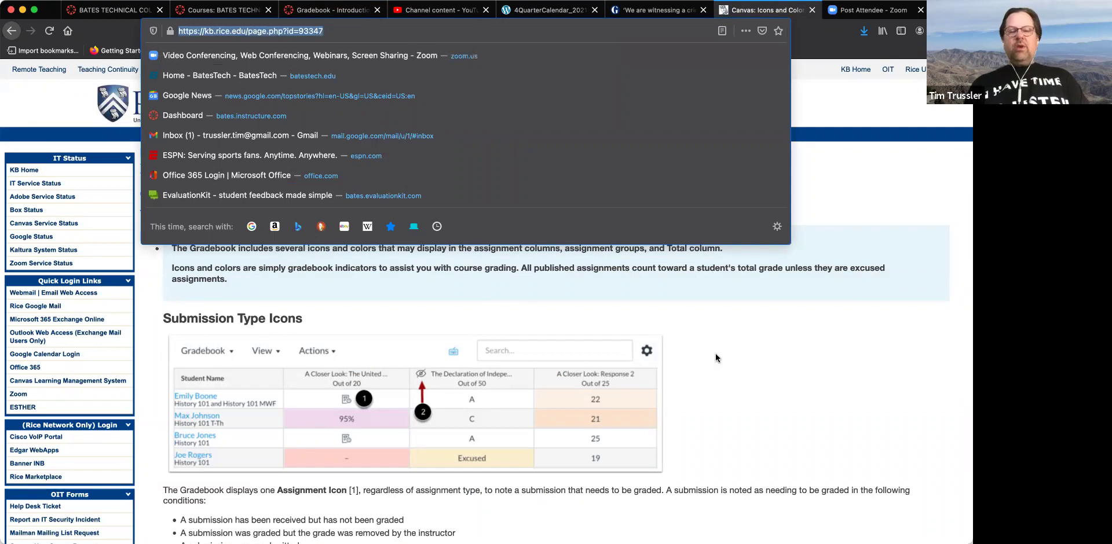
left_click(728, 371)
scroll(728, 371, "down", 5)
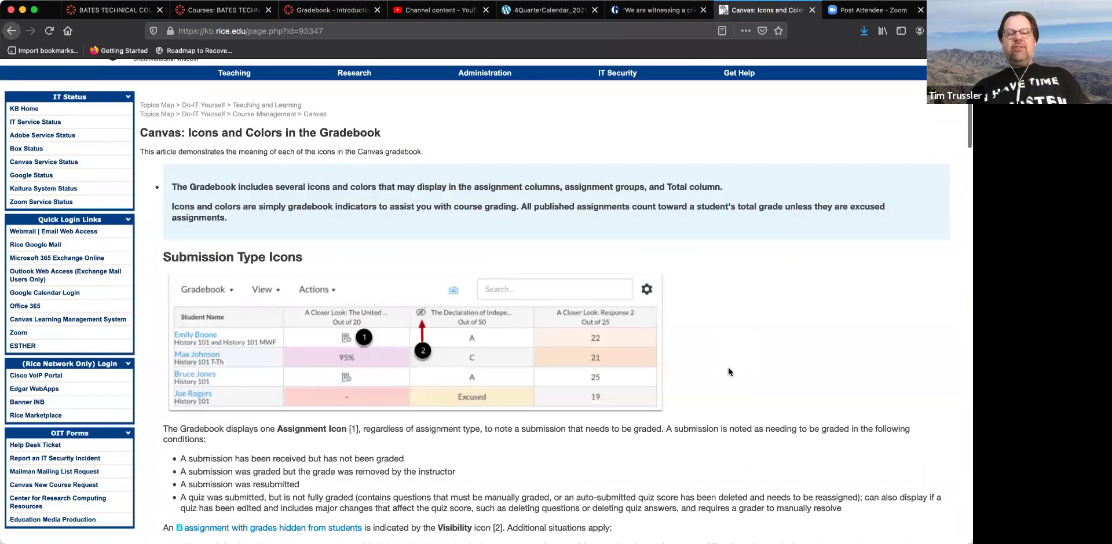
scroll(729, 372, "down", 2)
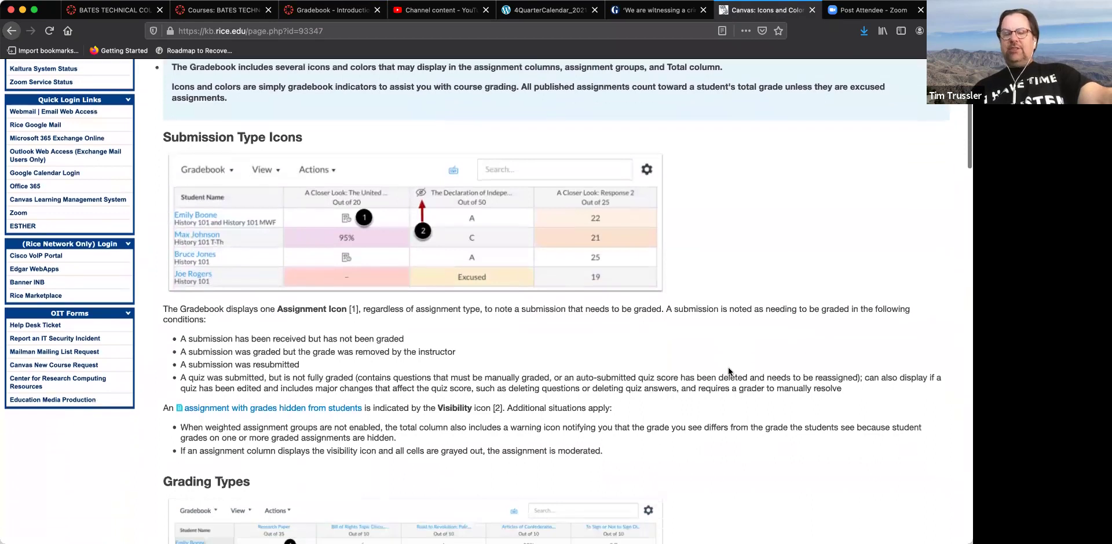
scroll(728, 367, "down", 2)
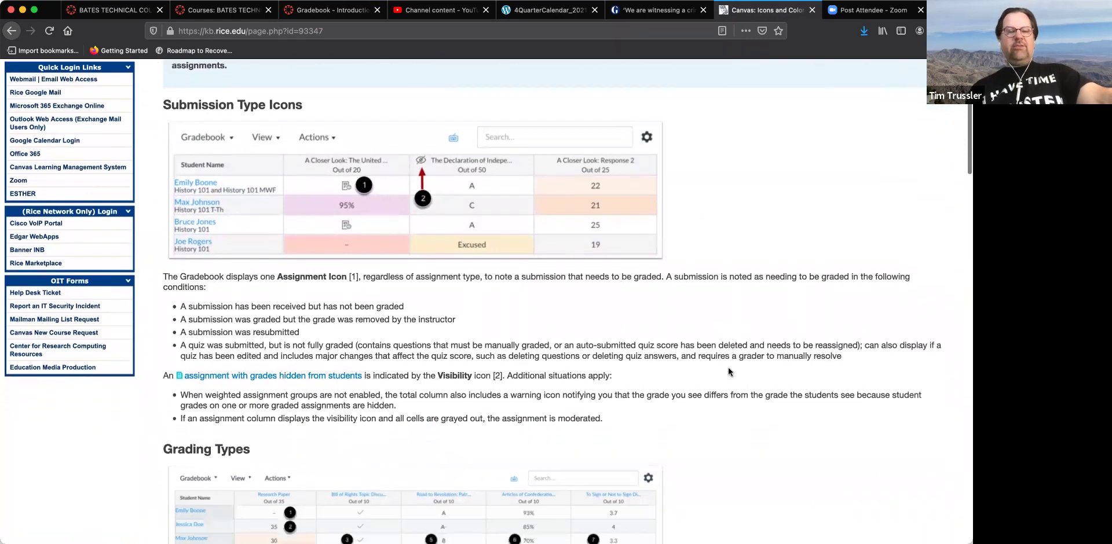
scroll(728, 367, "down", 1)
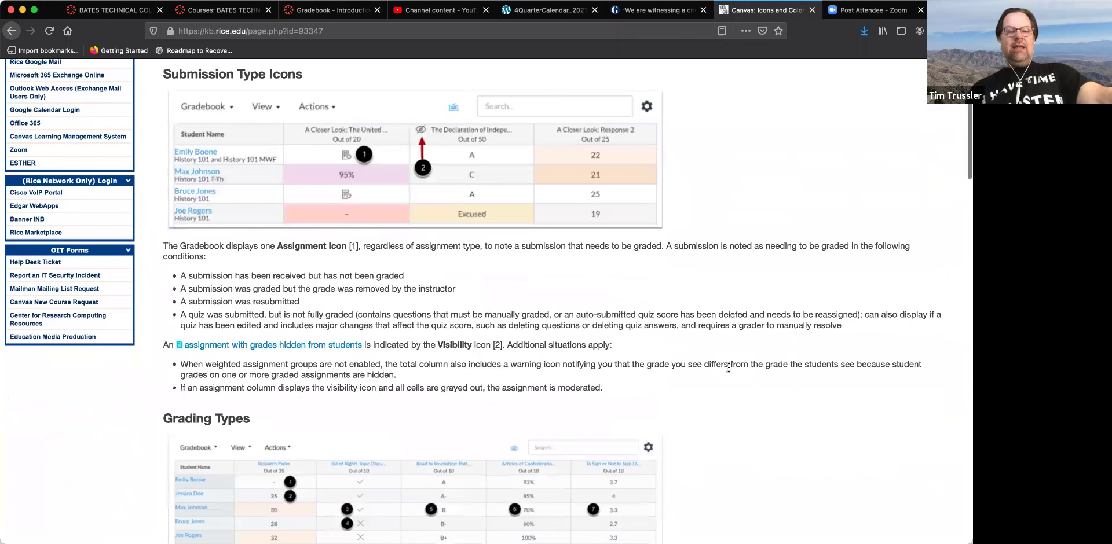
scroll(728, 367, "down", 1)
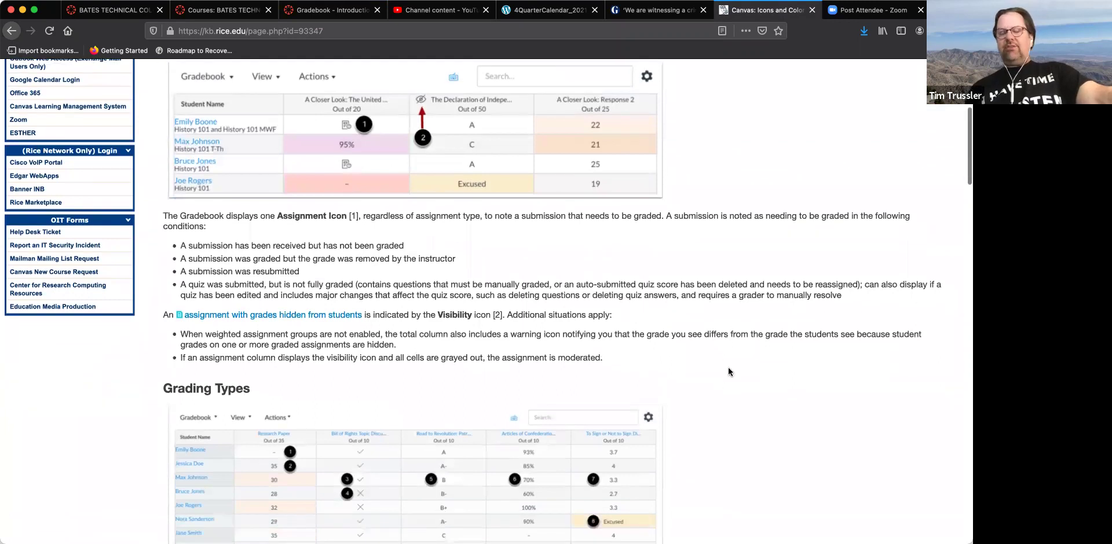
scroll(728, 368, "down", 1)
Examine the article's sections on grading types, column and tray warning icons, visibility icons and status colors.
scroll(728, 368, "down", 6)
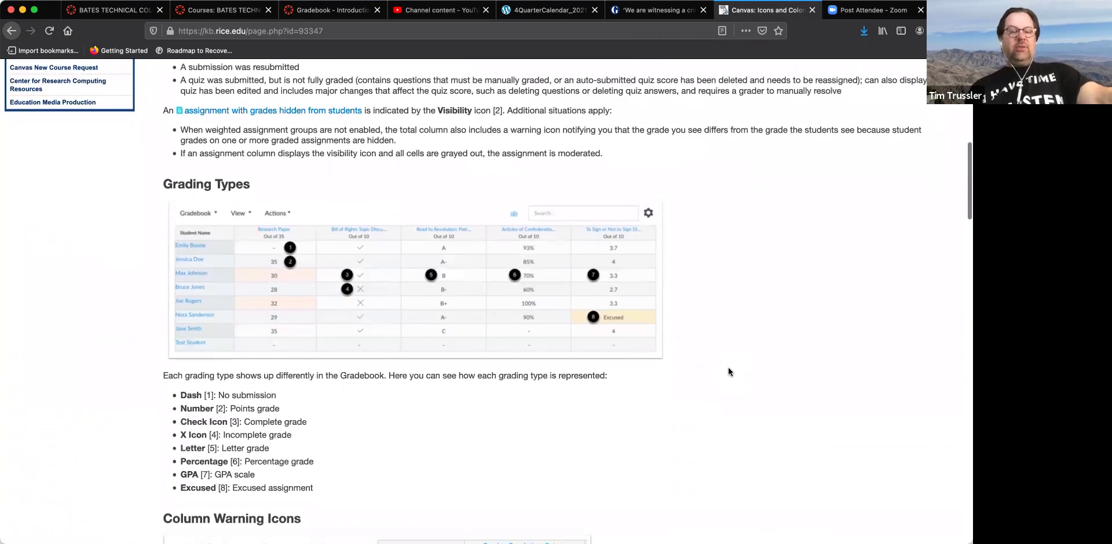
scroll(727, 368, "down", 4)
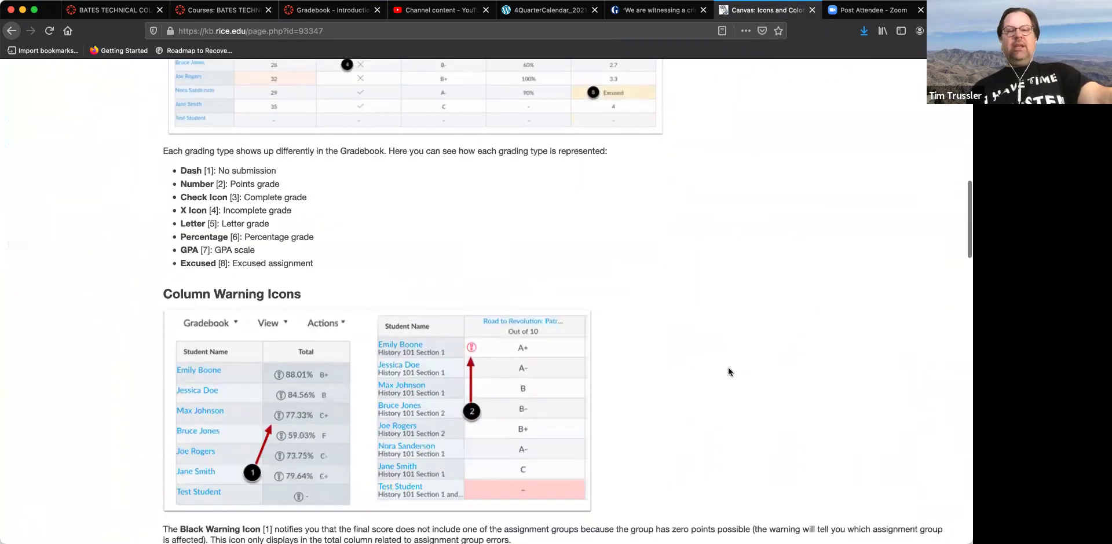
scroll(728, 367, "down", 3)
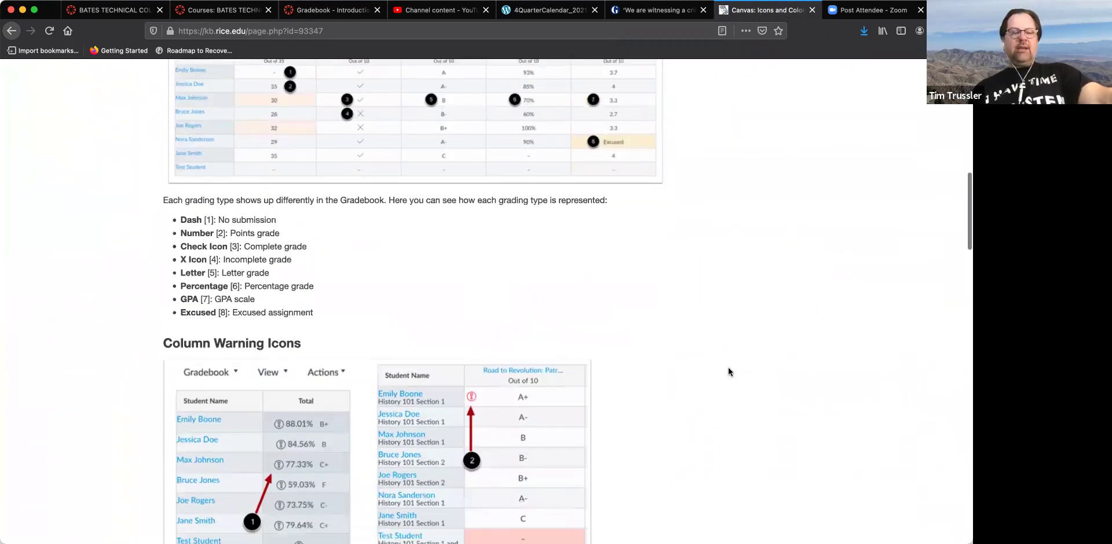
scroll(728, 367, "down", 7)
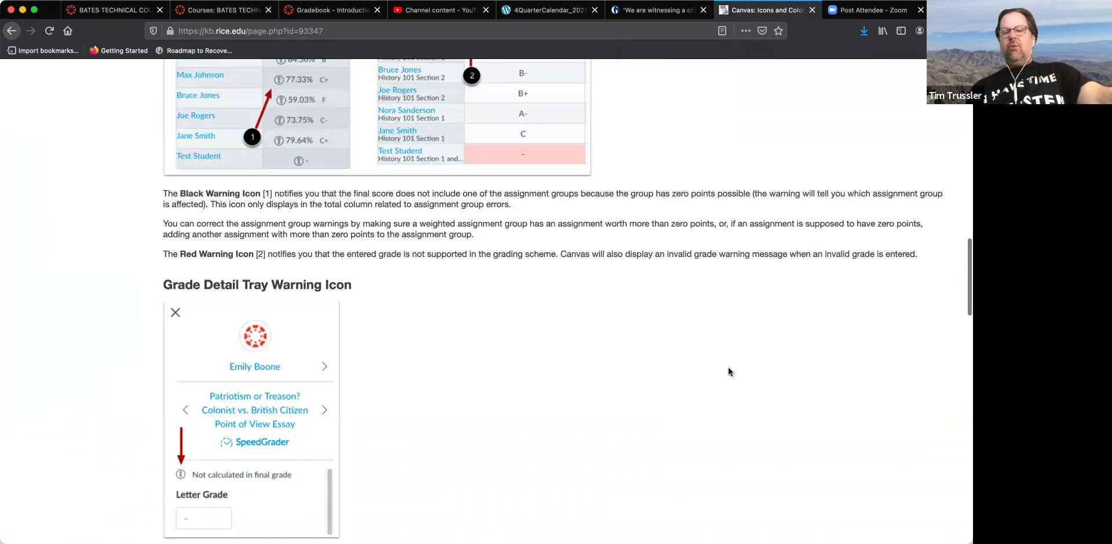
scroll(728, 372, "down", 1)
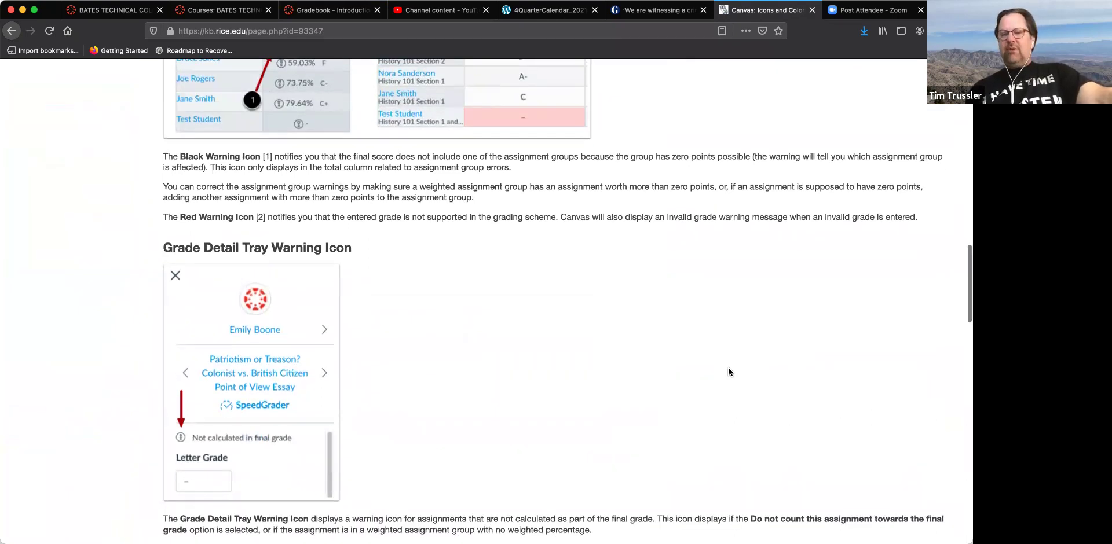
scroll(728, 371, "down", 3)
scroll(728, 372, "down", 18)
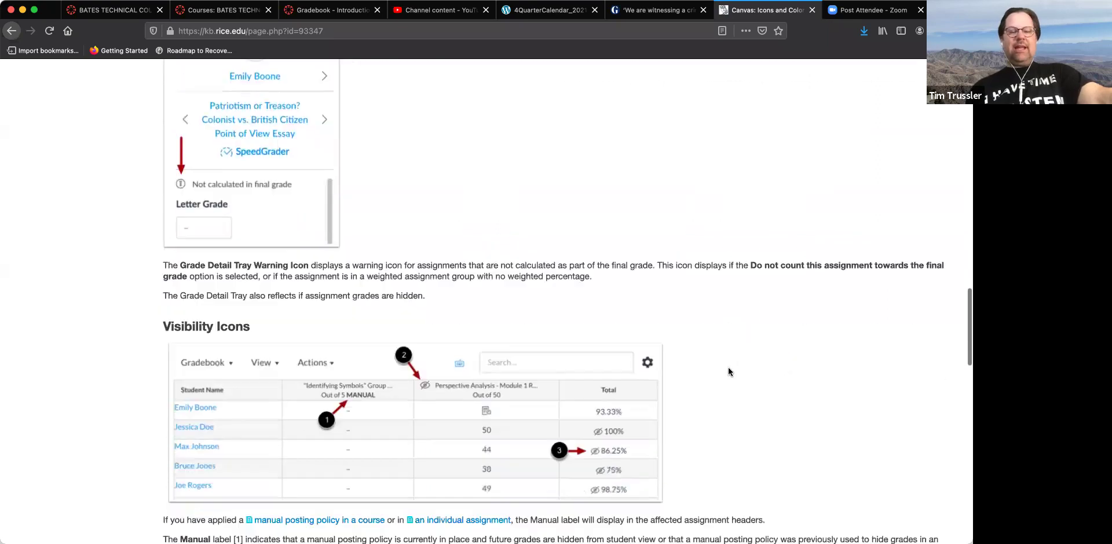
scroll(728, 372, "down", 1)
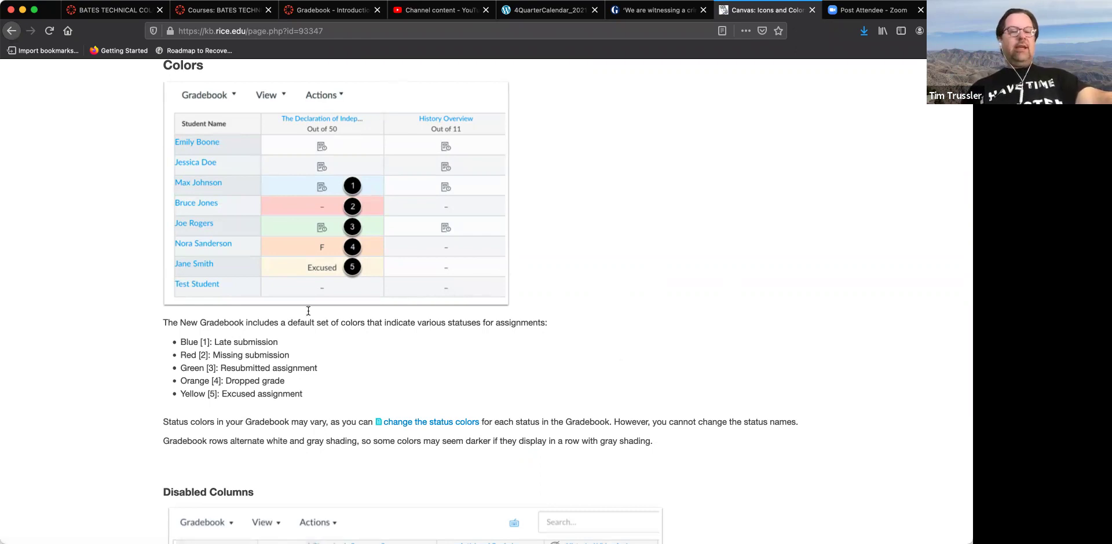
scroll(307, 324, "up", 3)
scroll(306, 325, "up", 10)
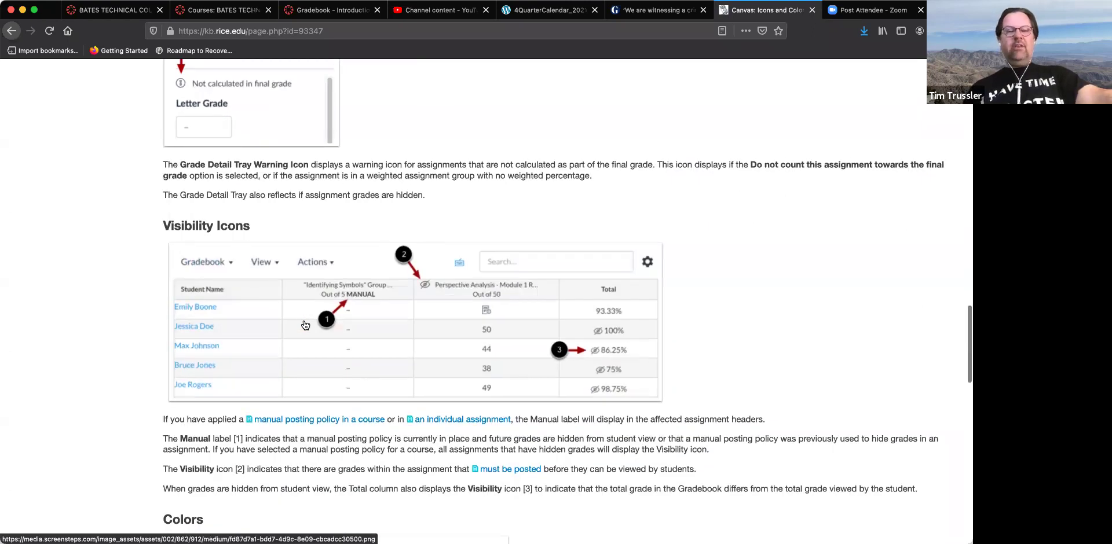
Return to the Canvas gradebook and set the third-row student's score for "How did it go this week?" to 8.
left_click(207, 11)
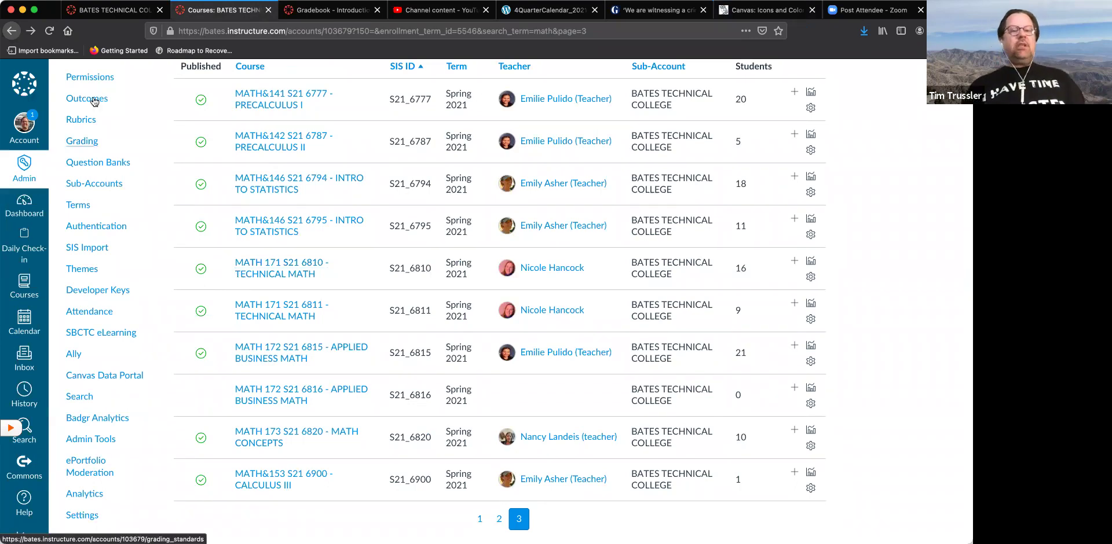
left_click(326, 12)
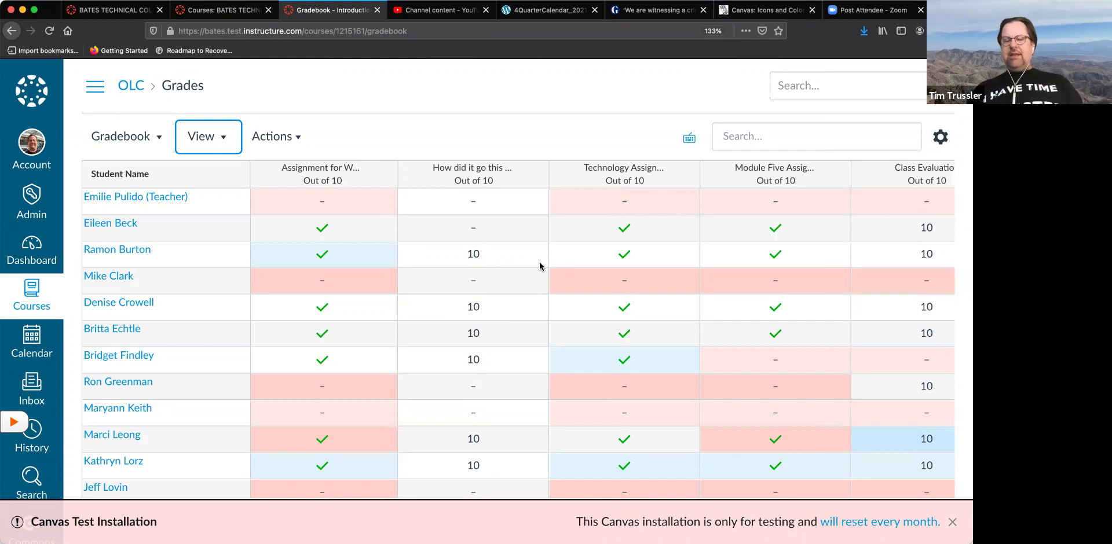
left_click(473, 253)
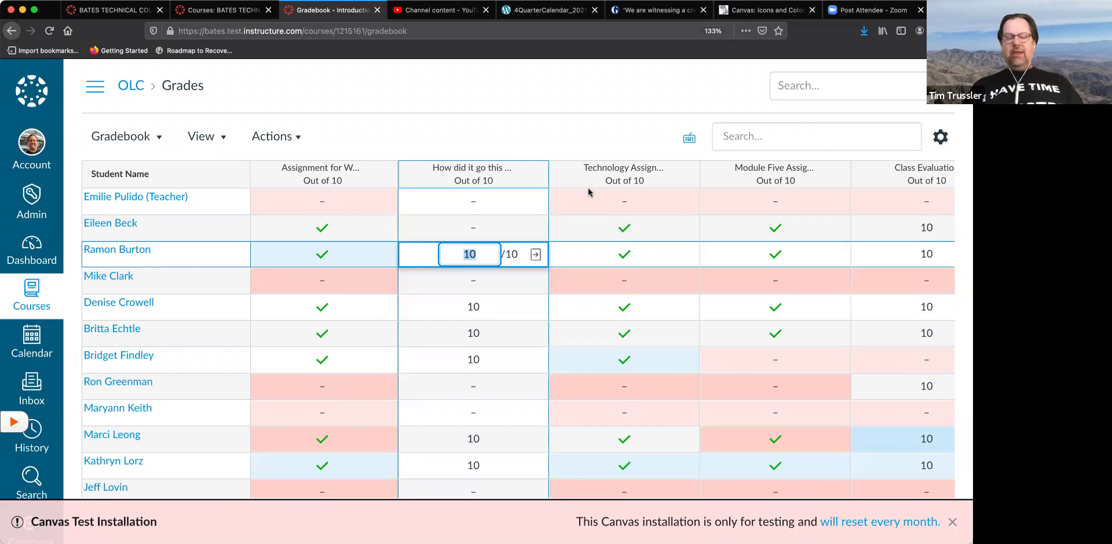
type("8")
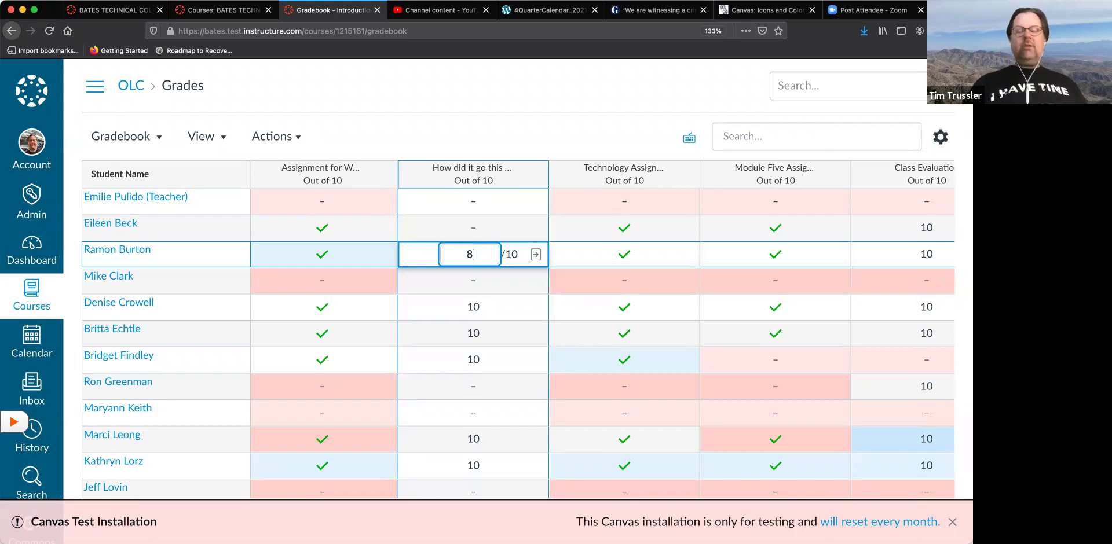
key("Return")
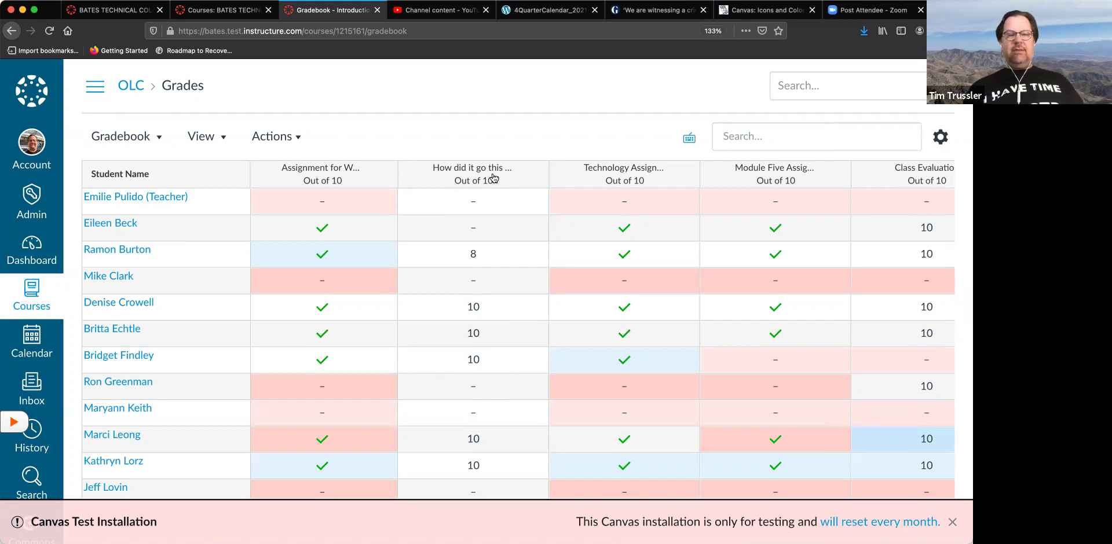
Enter a score of 0 in "How did it go this week?" for the student in the first row.
left_click(473, 204)
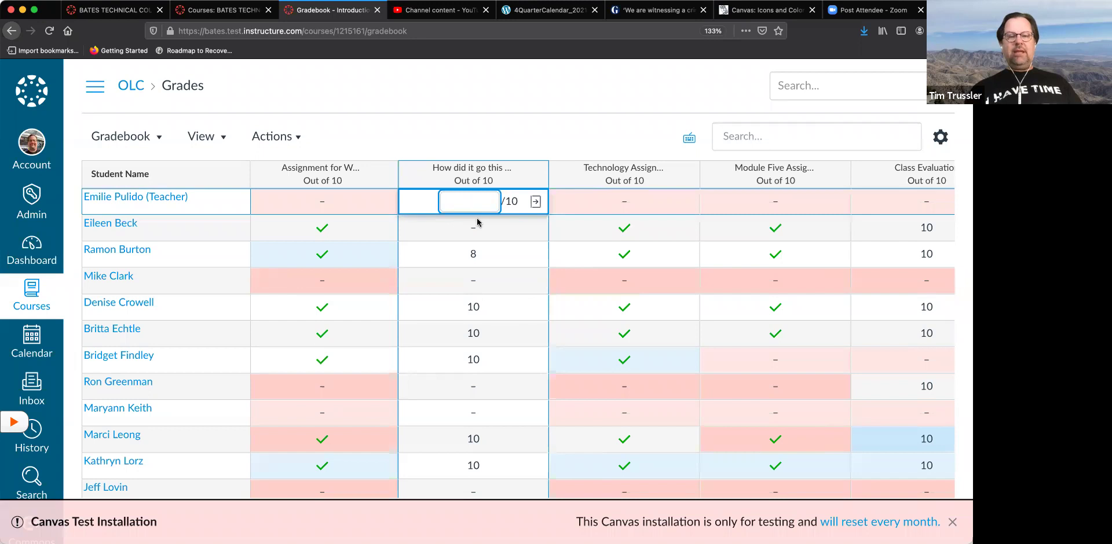
type("0")
key("Tab")
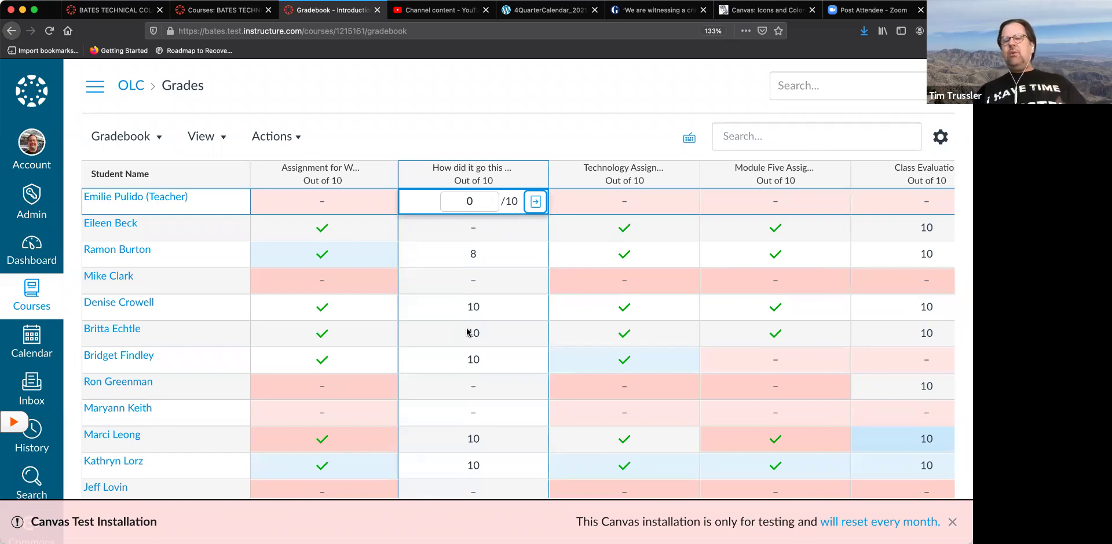
left_click(503, 255)
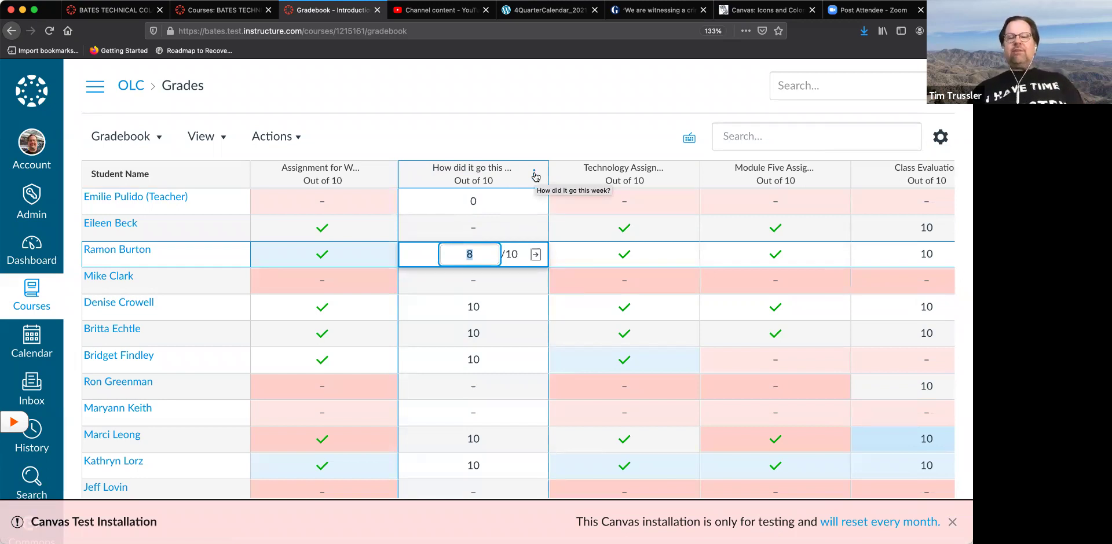
Set the default grade for "How did it go this week?" to 0 without overwriting already-entered grades.
left_click(534, 175)
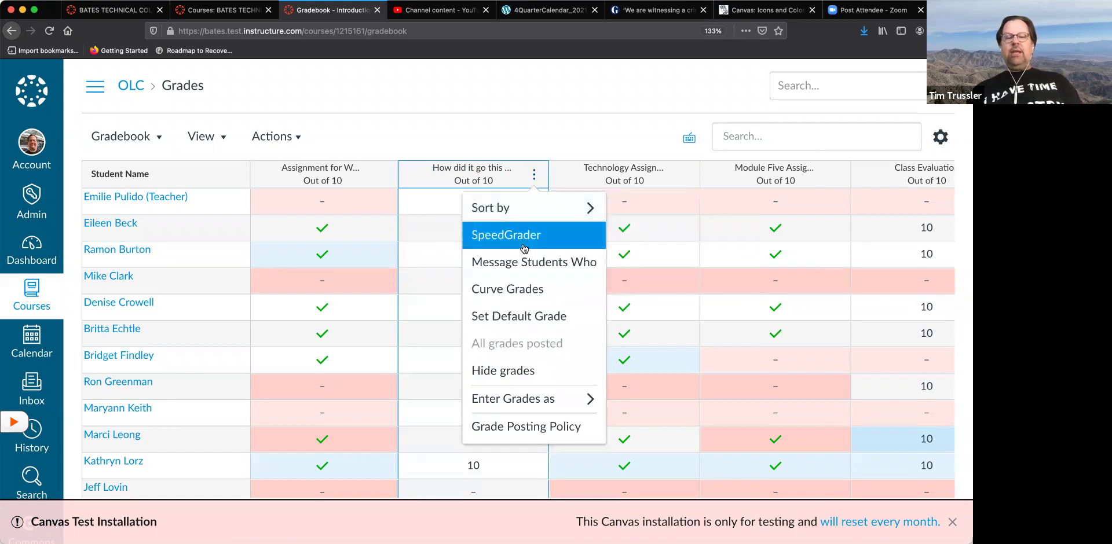
left_click(519, 316)
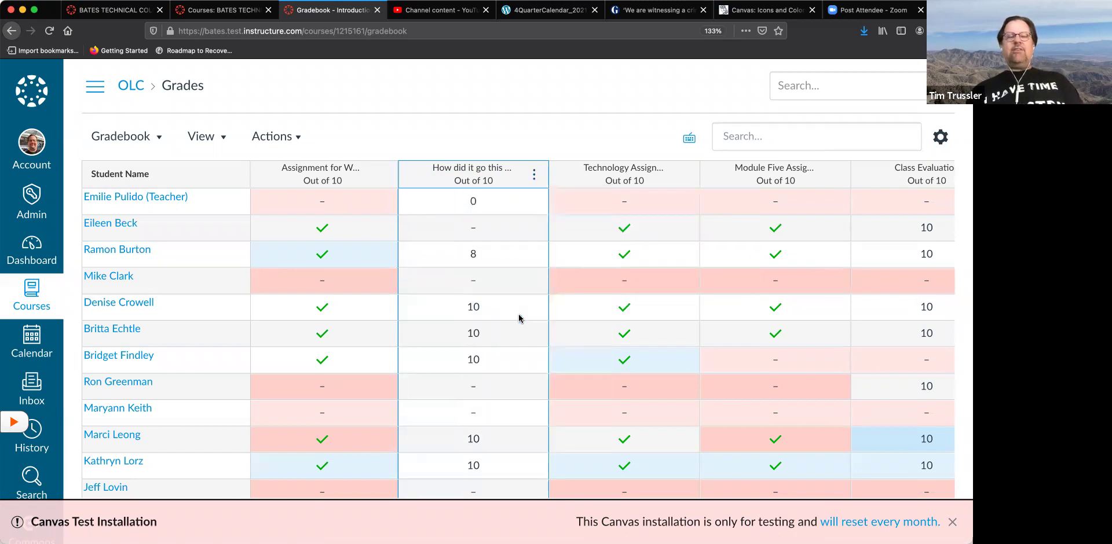
left_click(453, 334)
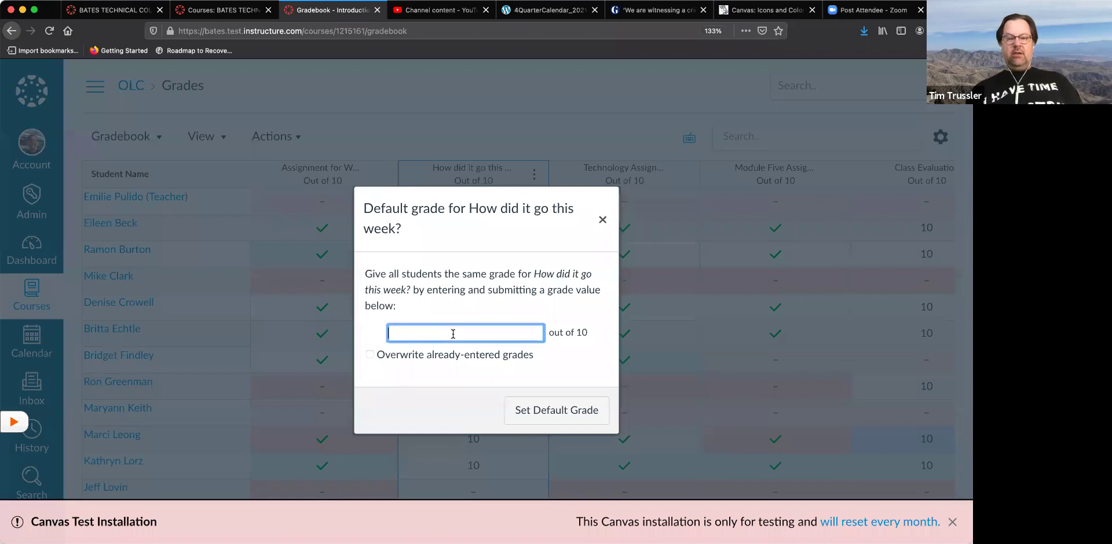
type("0")
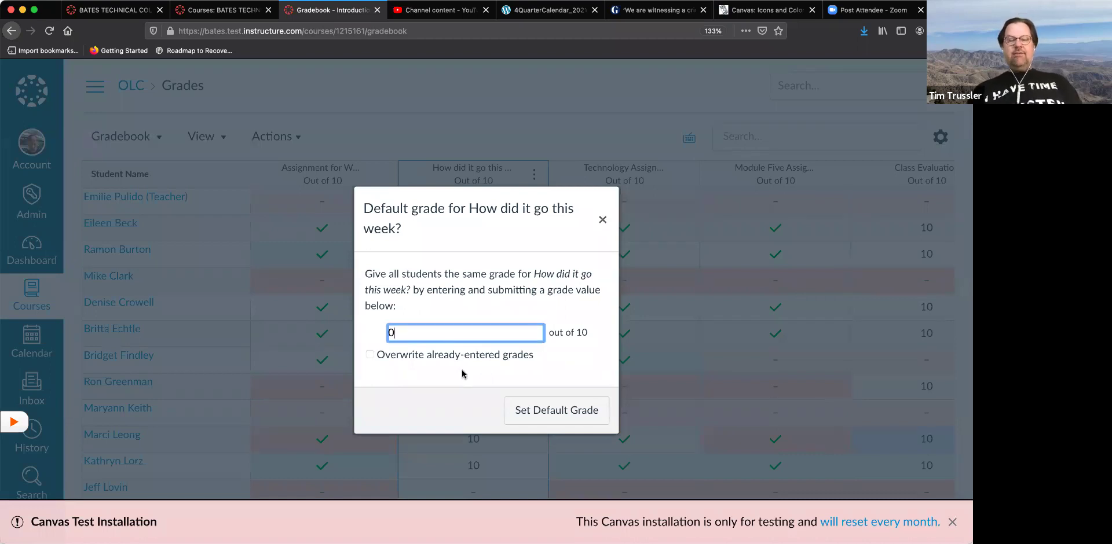
left_click(370, 355)
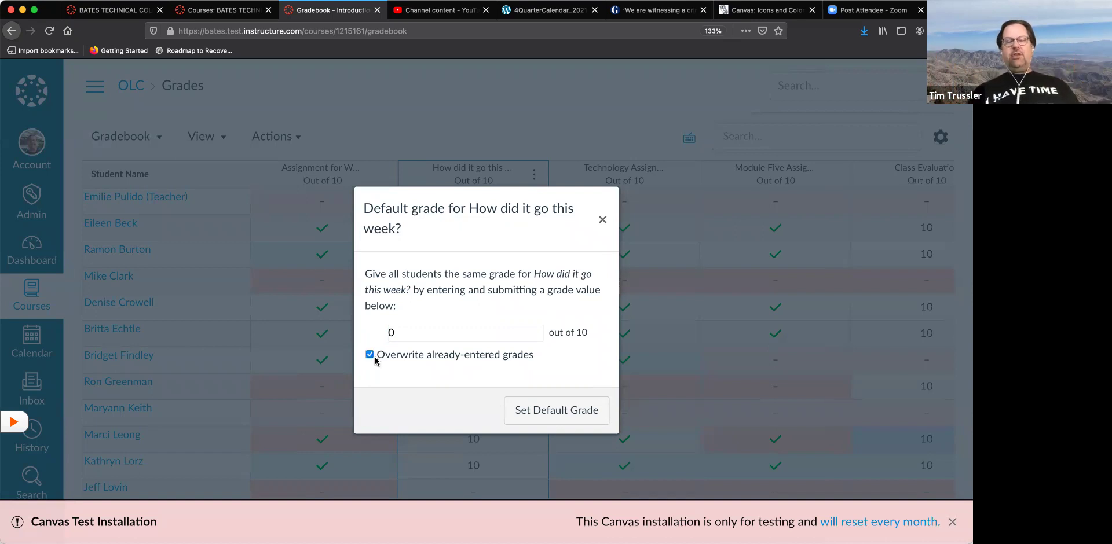
left_click(369, 355)
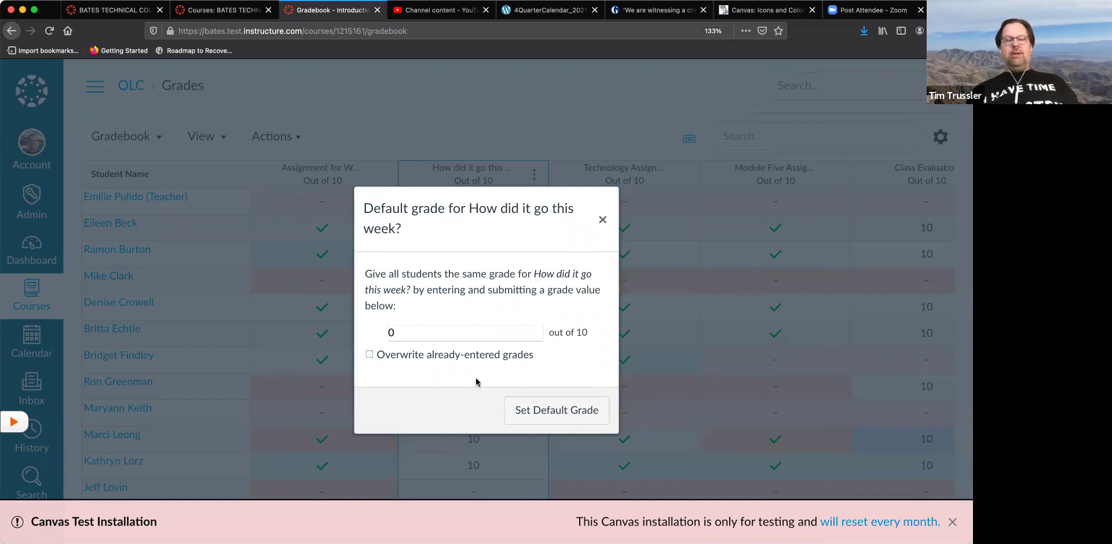
left_click(572, 411)
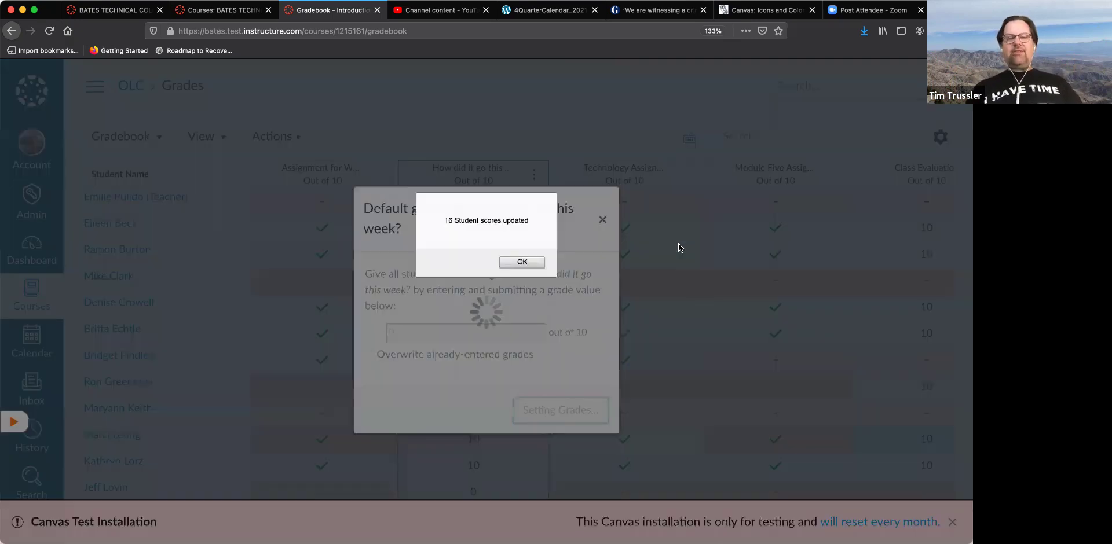
left_click(528, 260)
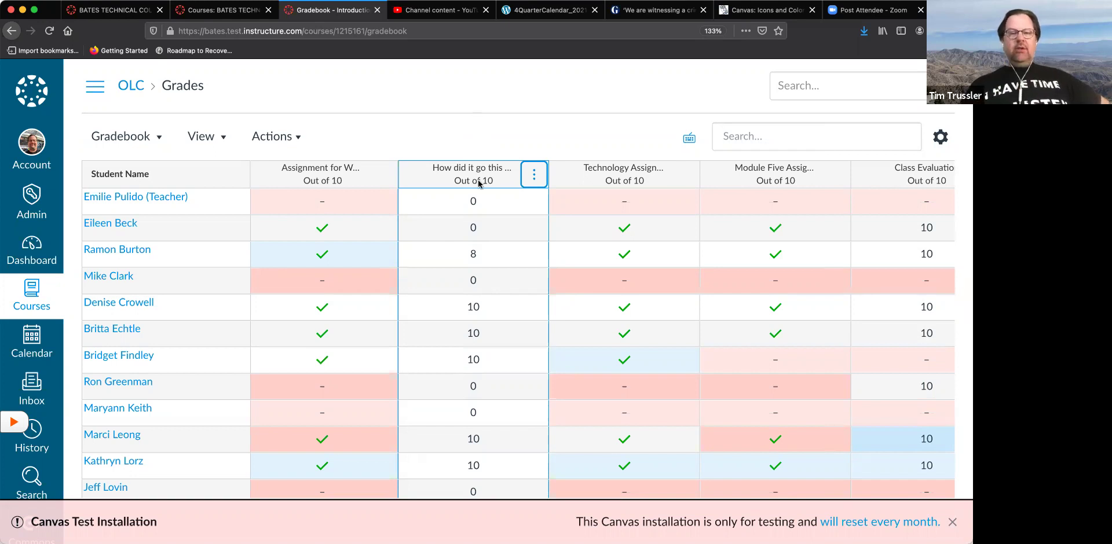
Change the first-row student's score for "How did it go this week?" to 3.
left_click(473, 207)
type("3")
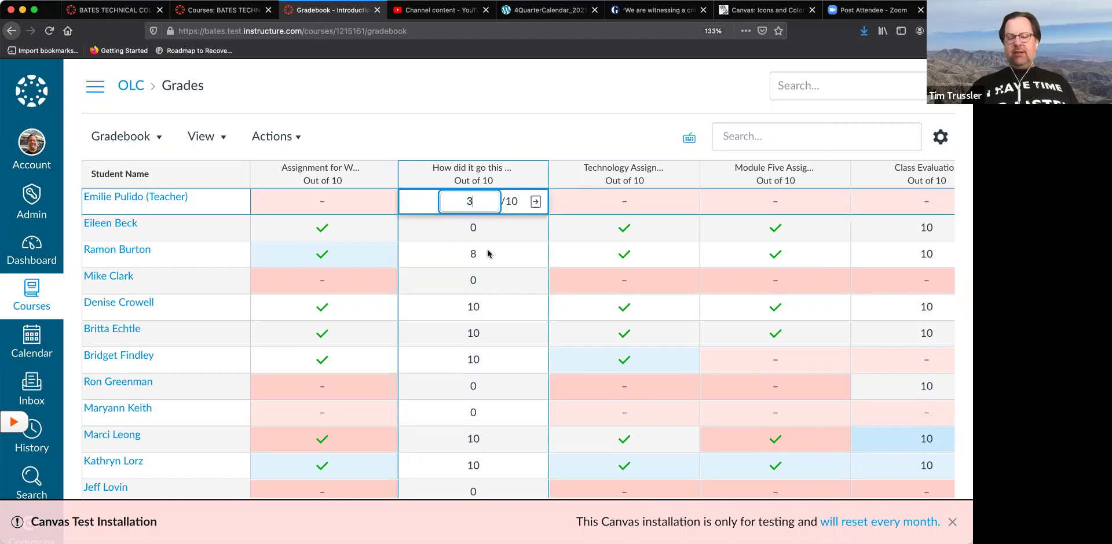
key("Return")
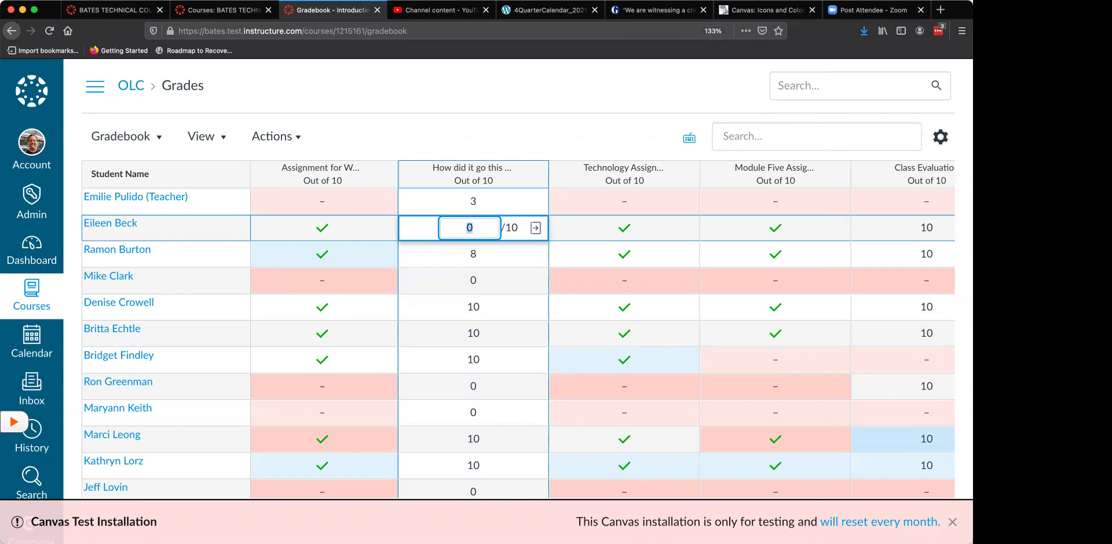
Examine the status options in the second-row student's grade details for "How did it go this week?" and close them.
left_click(535, 229)
scroll(753, 322, "down", 3)
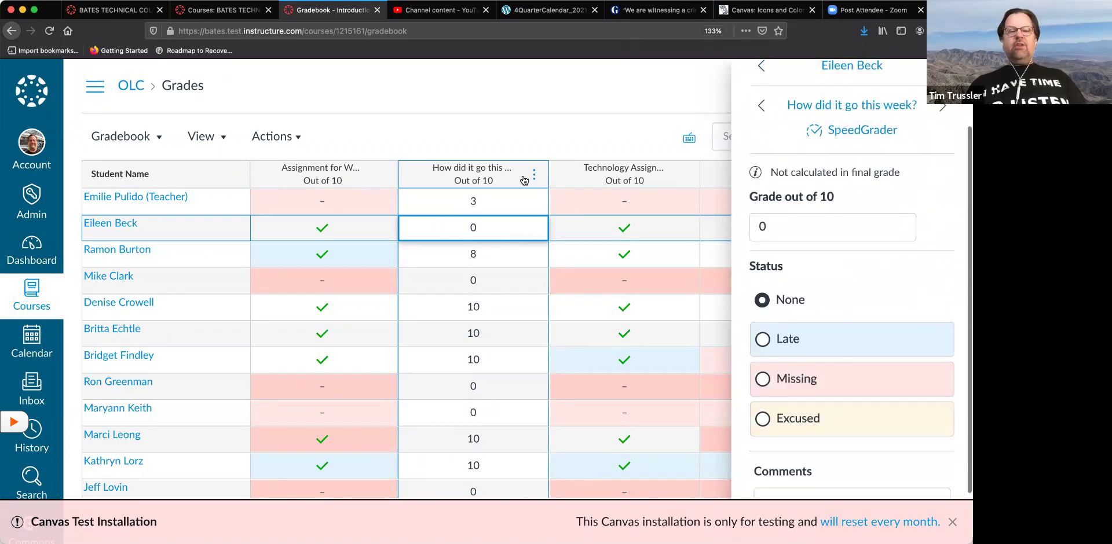
left_click(522, 113)
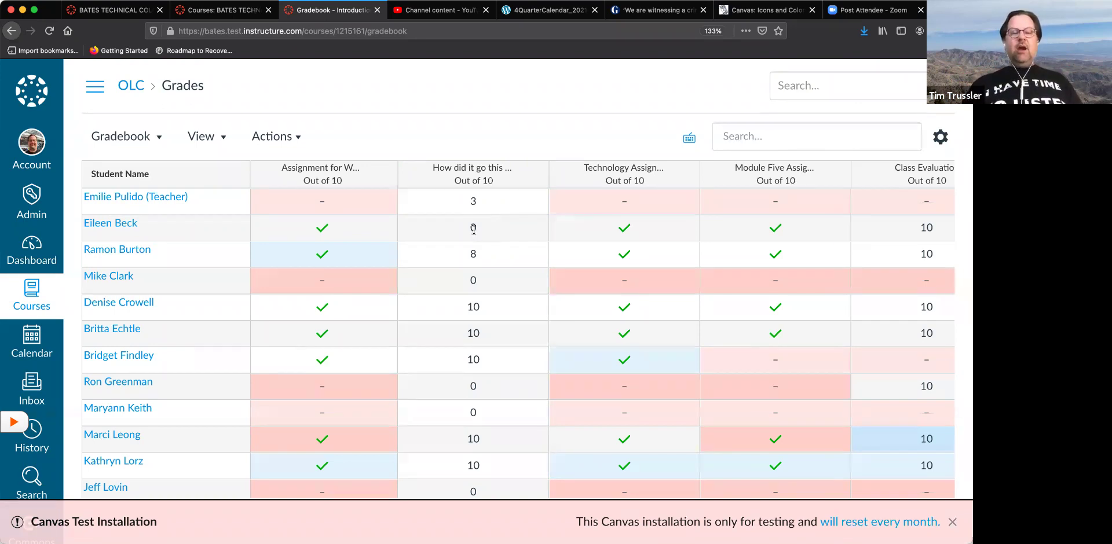
Mark the second-row student as excused from "How did it go this week?" by entering ex as the grade.
left_click(475, 231)
type("ex")
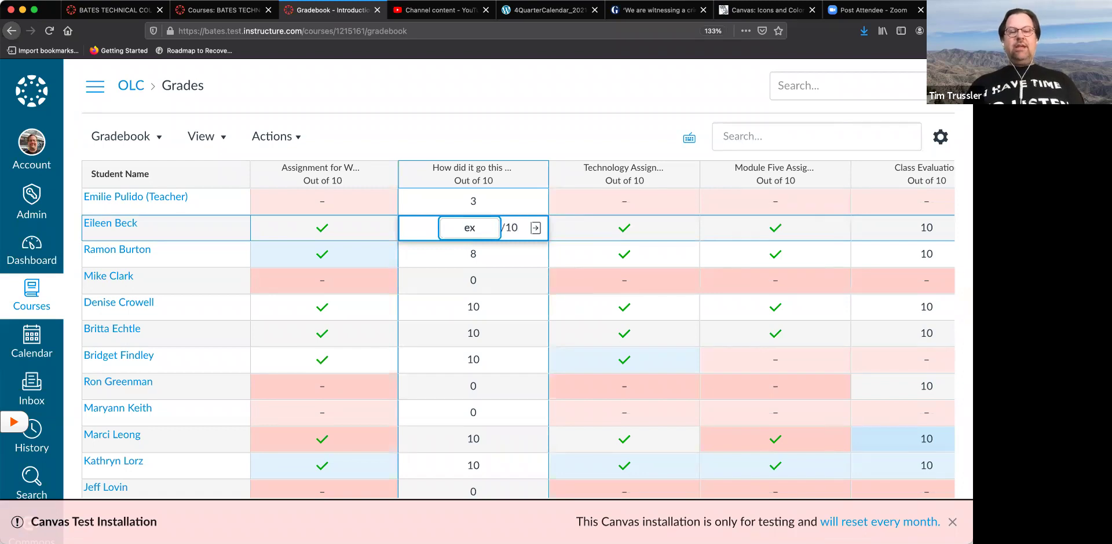
key("Return")
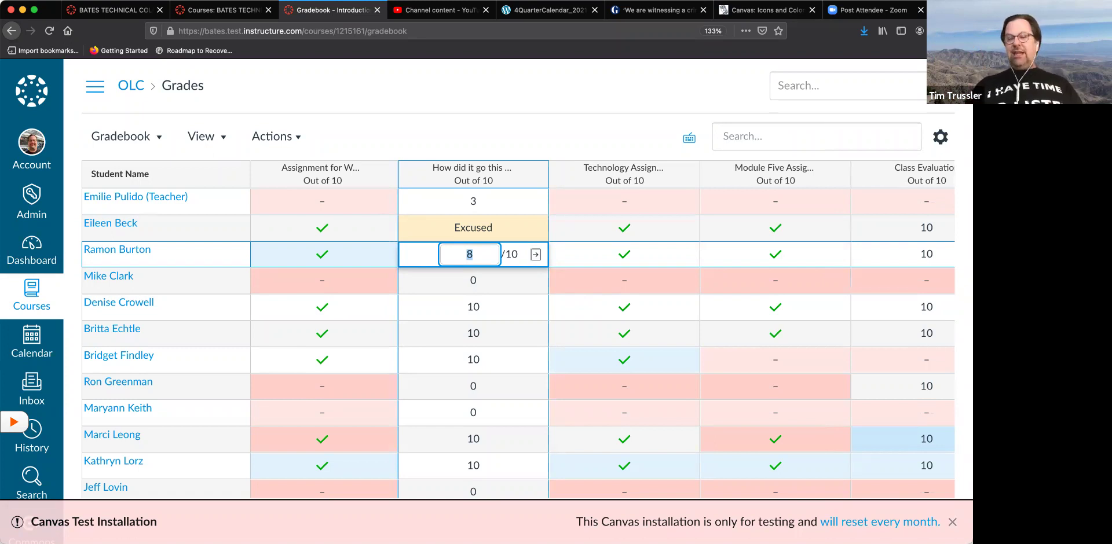
Replace the second-row student's excused entry for "How did it go this week?" with a grade of 50%.
key("Up")
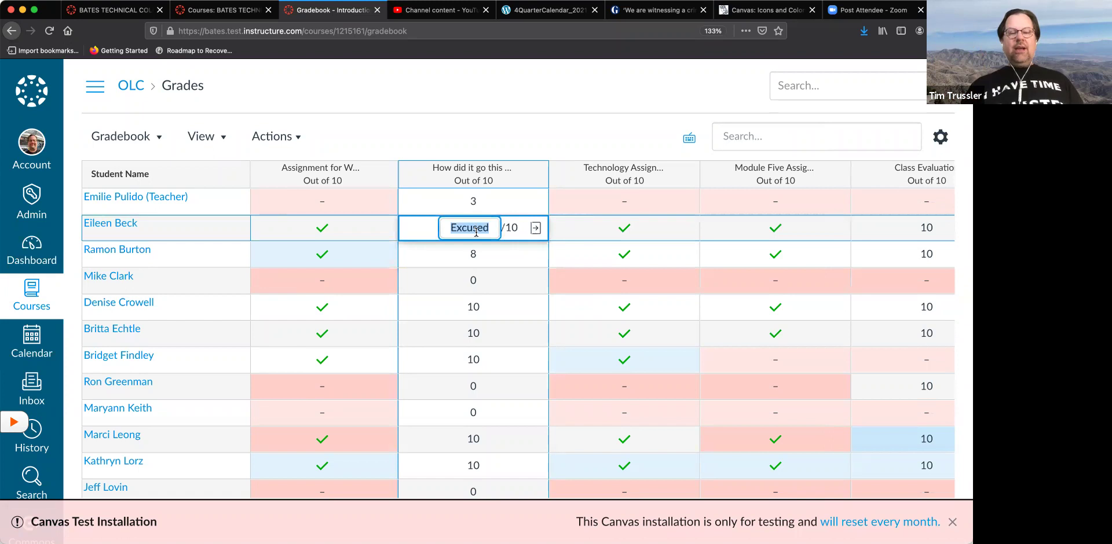
type("50")
type("%")
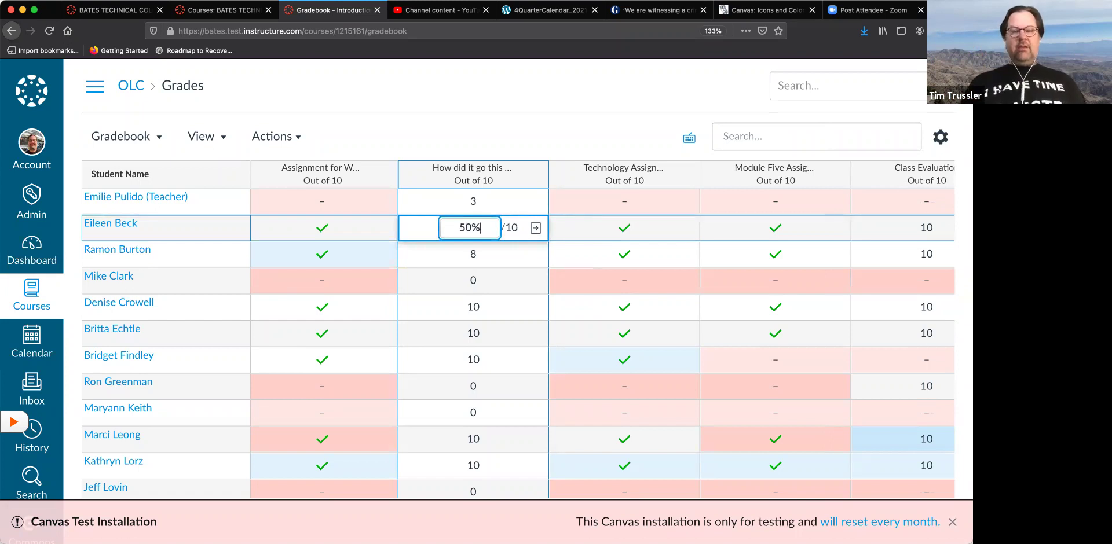
key("Return")
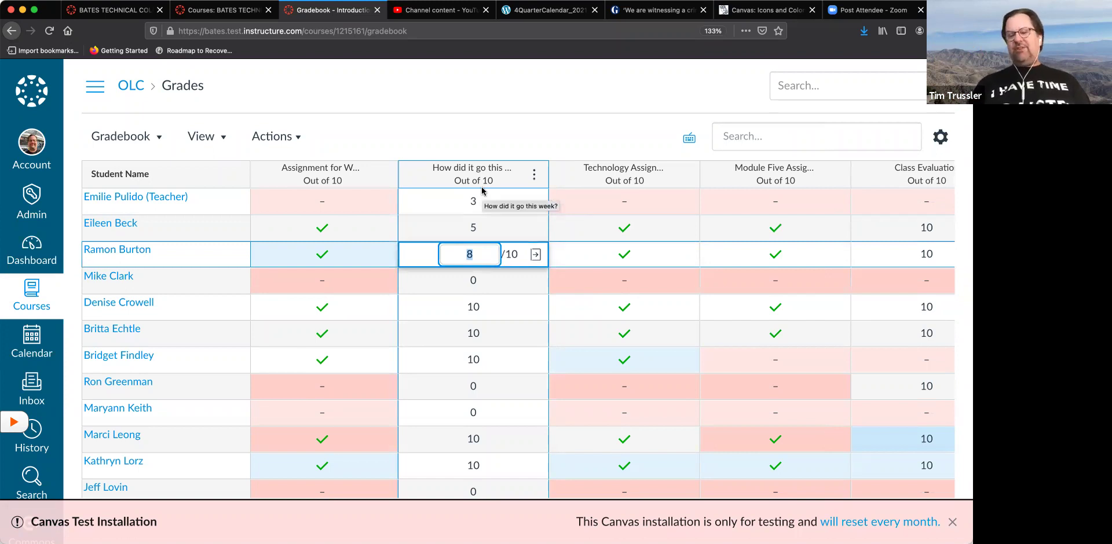
In "How did it go this week?", grade the third-row student B+ and excuse the fourth-row student with EX.
type("B")
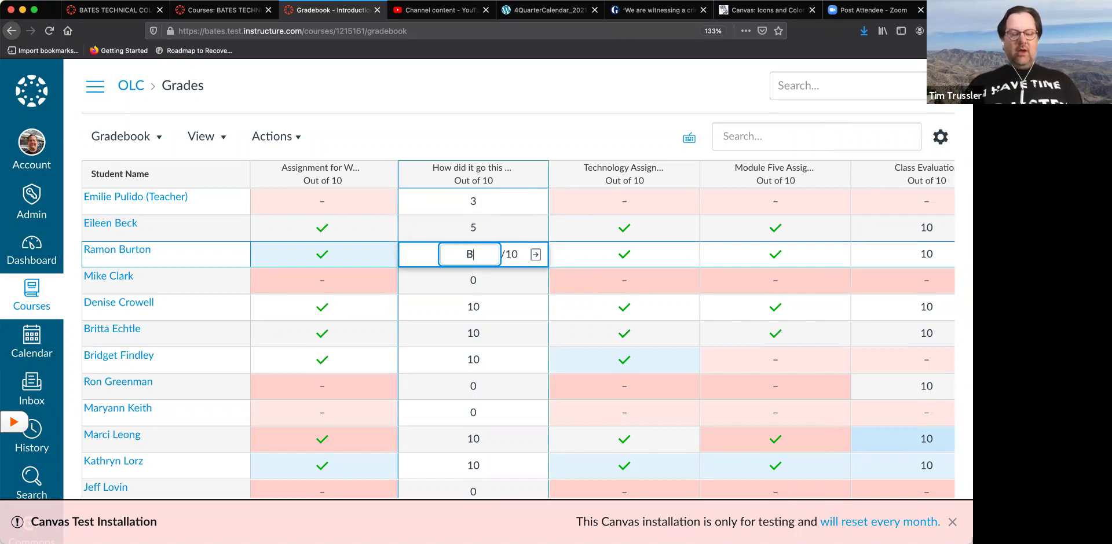
type("+")
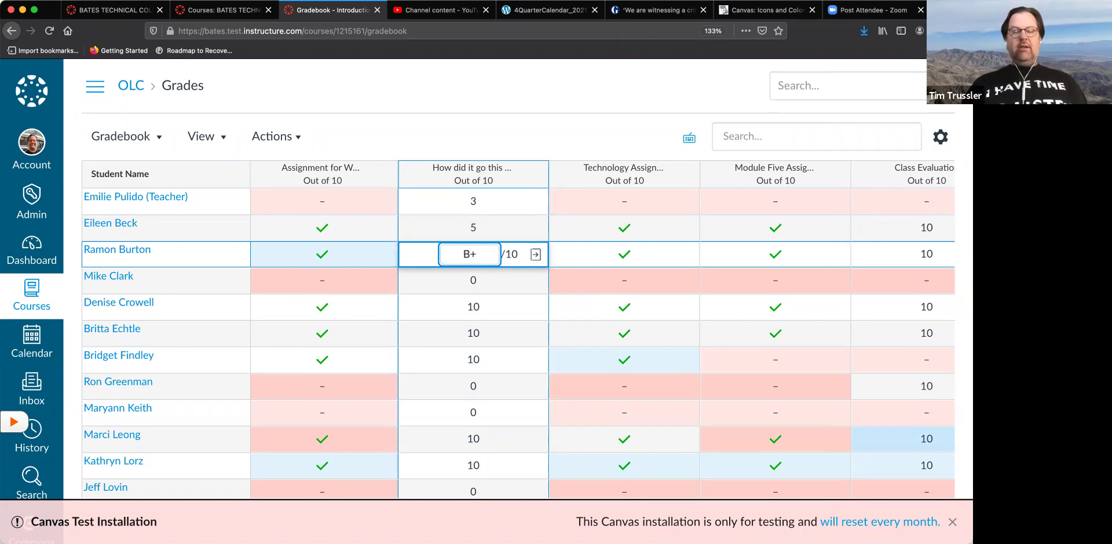
key("Return")
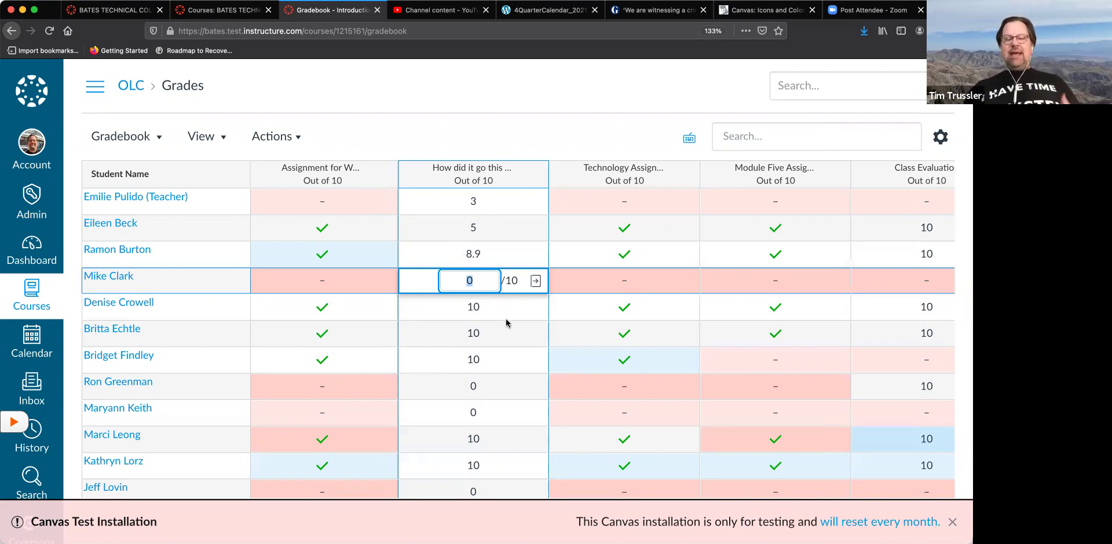
type("EX")
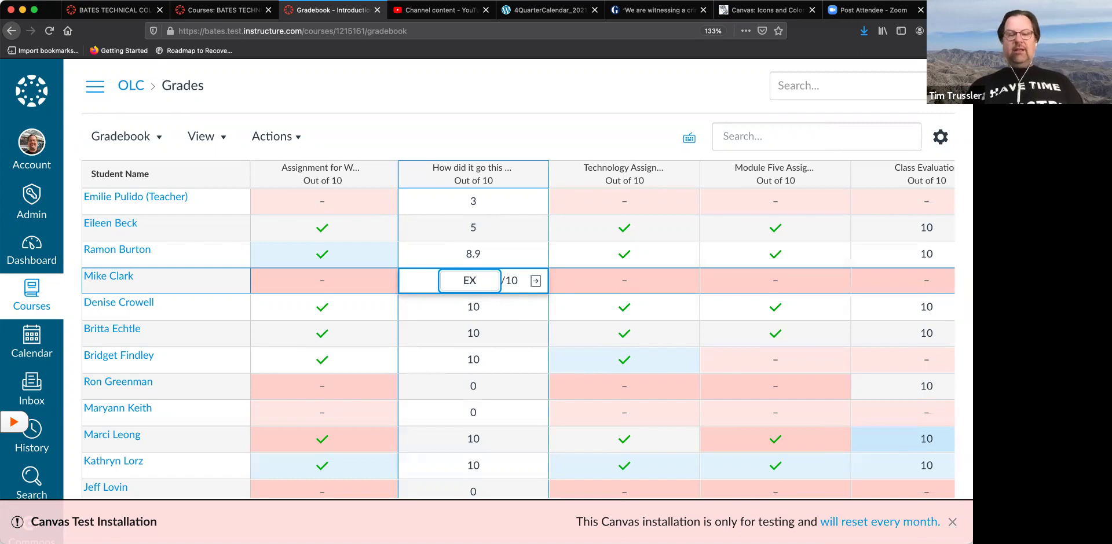
key("Return")
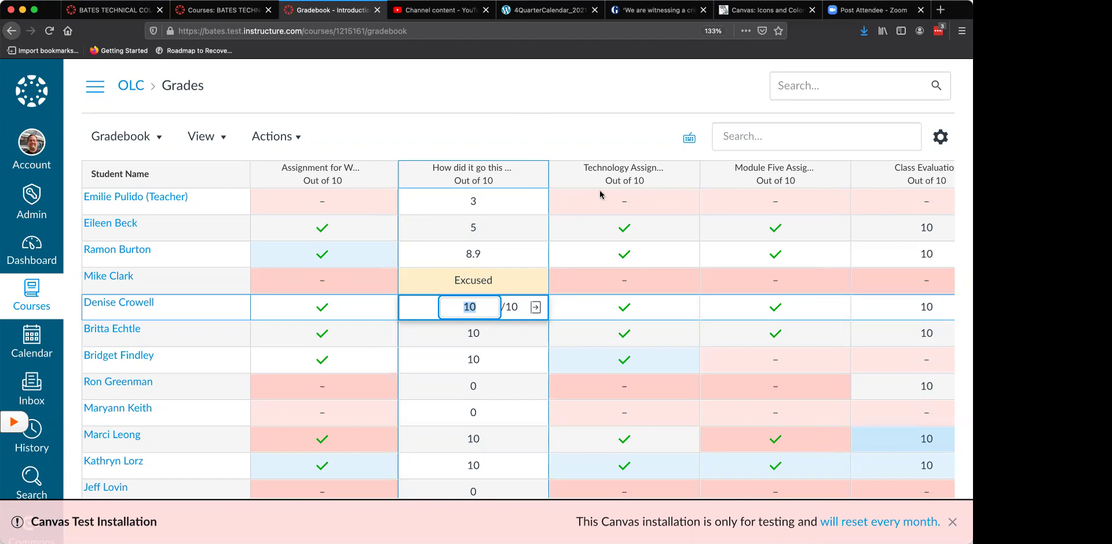
In the gradebook's late policies, automatically apply a grade of 0% to missing submissions.
scroll(599, 194, "right", 3)
scroll(599, 194, "right", 15)
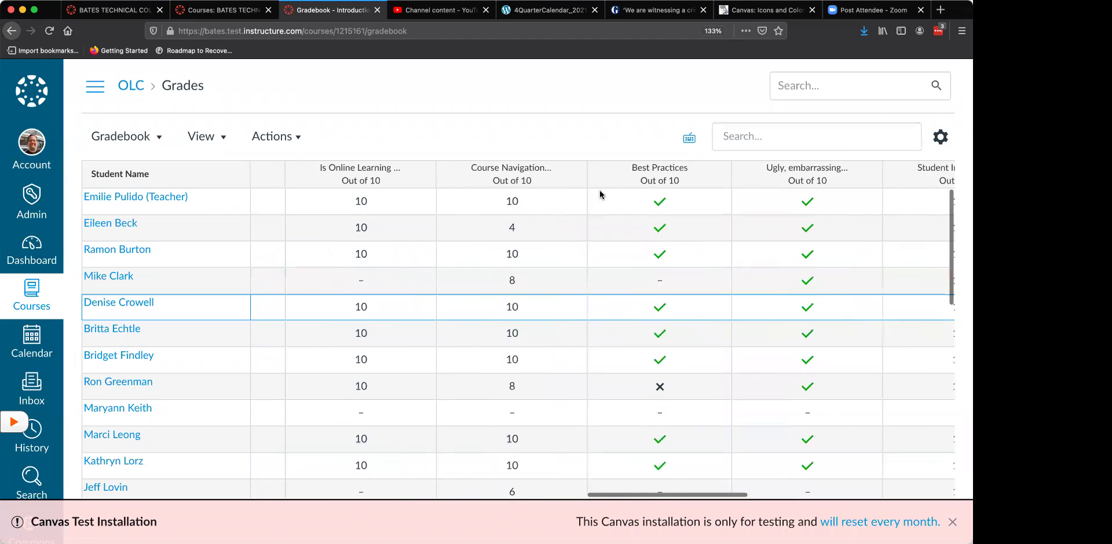
scroll(599, 196, "right", 8)
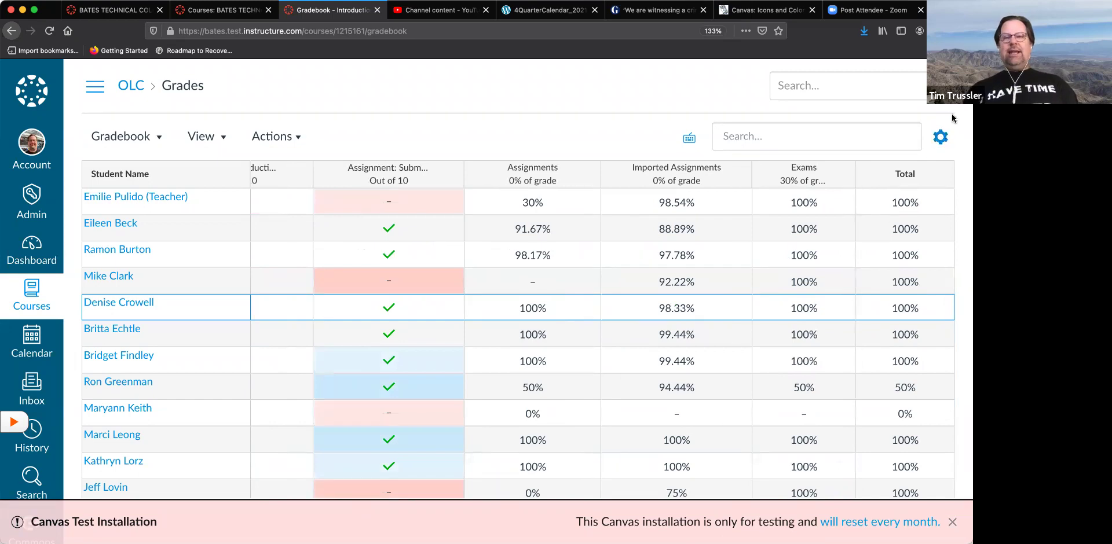
left_click(939, 139)
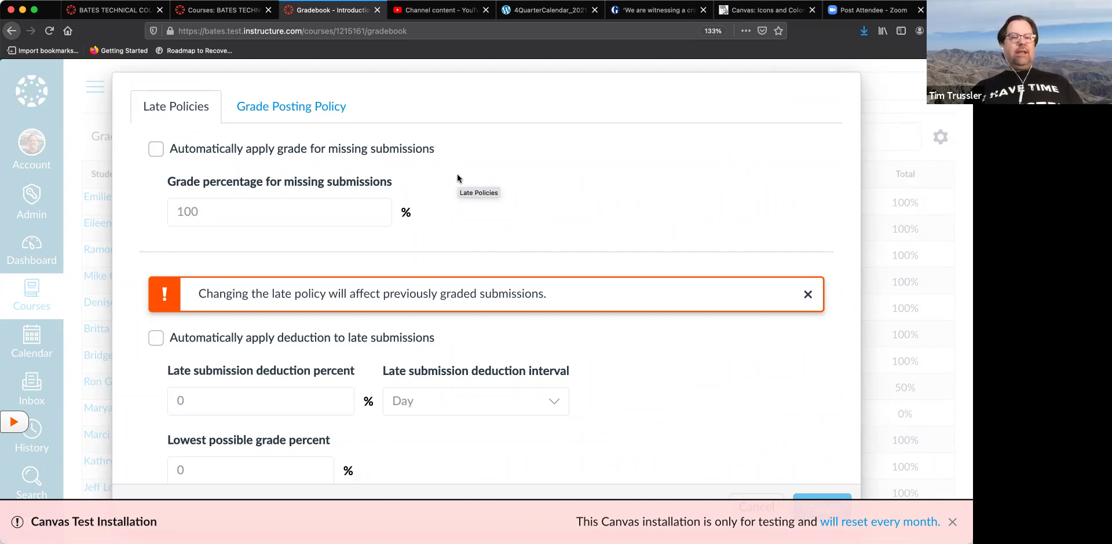
left_click(160, 152)
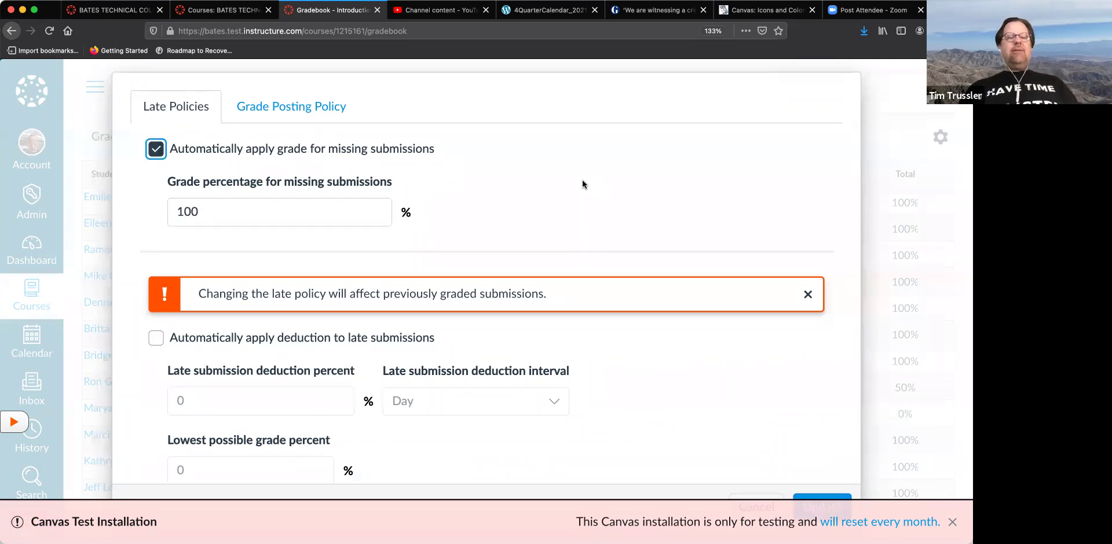
double_click(172, 210)
type("0")
key("Tab")
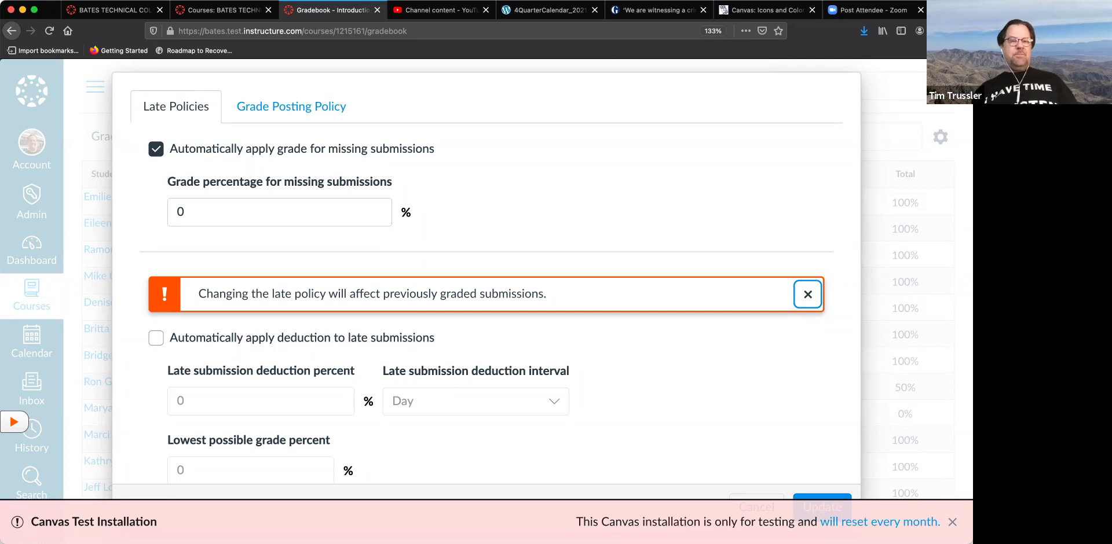
Enable automatic deductions for late submissions at 10% per day in the late policies.
scroll(181, 251, "down", 1)
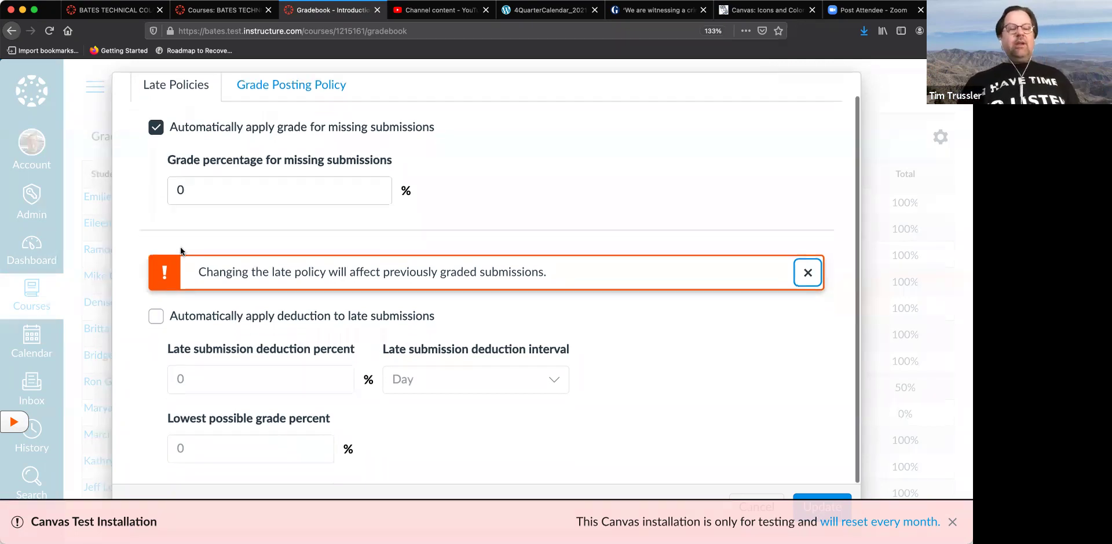
left_click(157, 317)
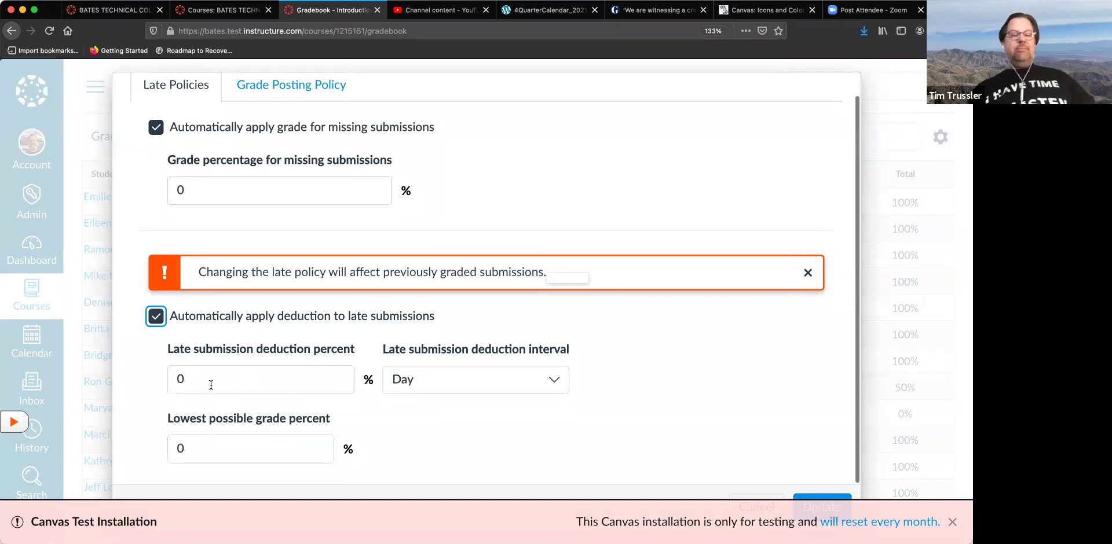
key("Tab")
type("10")
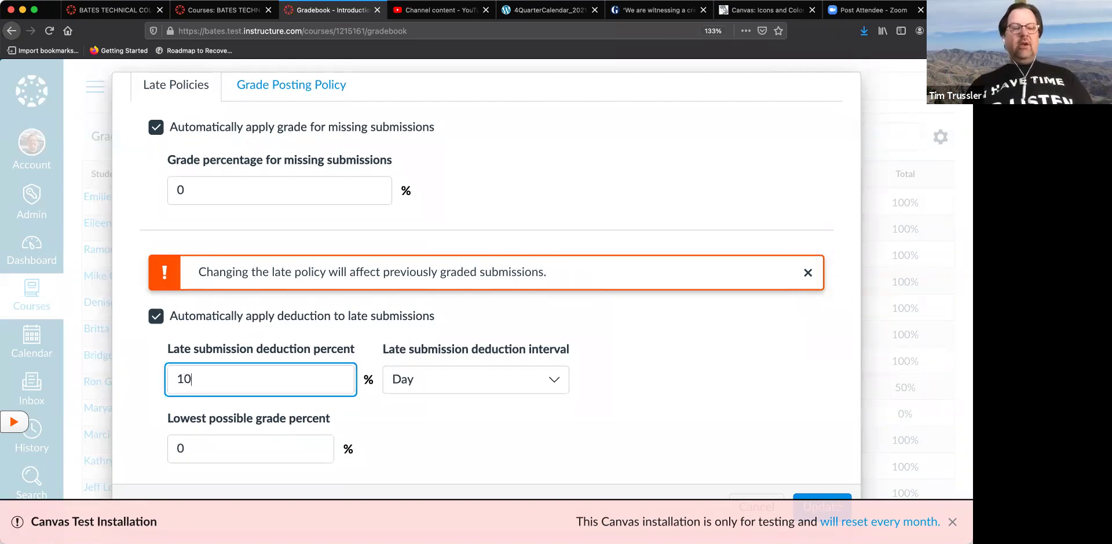
key("Tab")
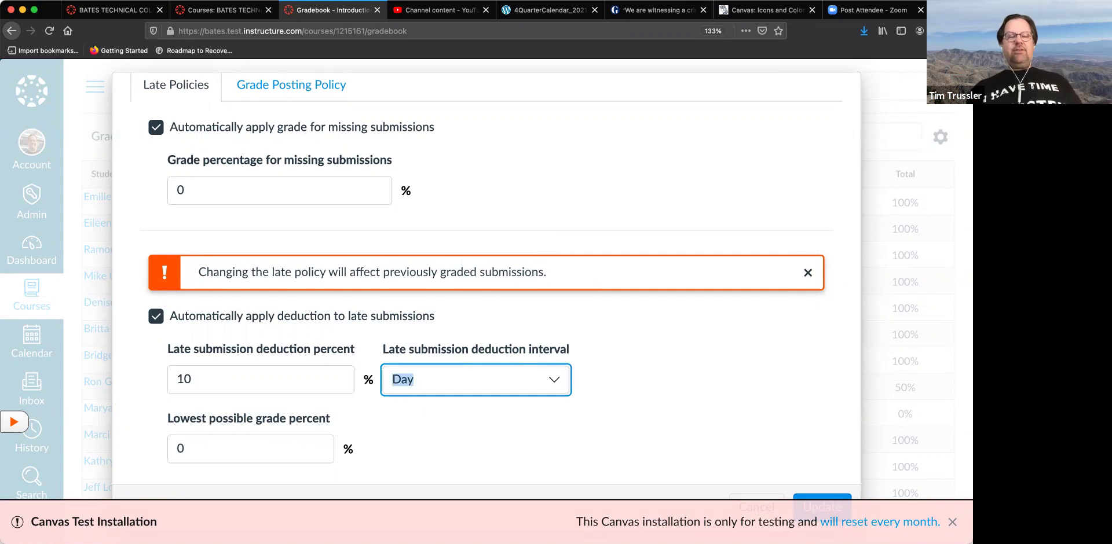
left_click(465, 389)
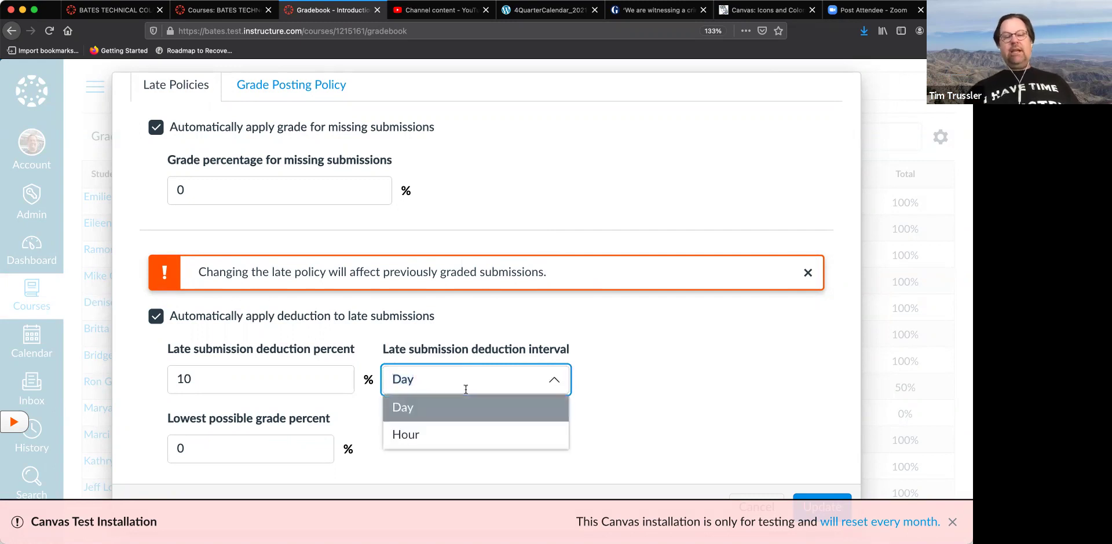
left_click(659, 380)
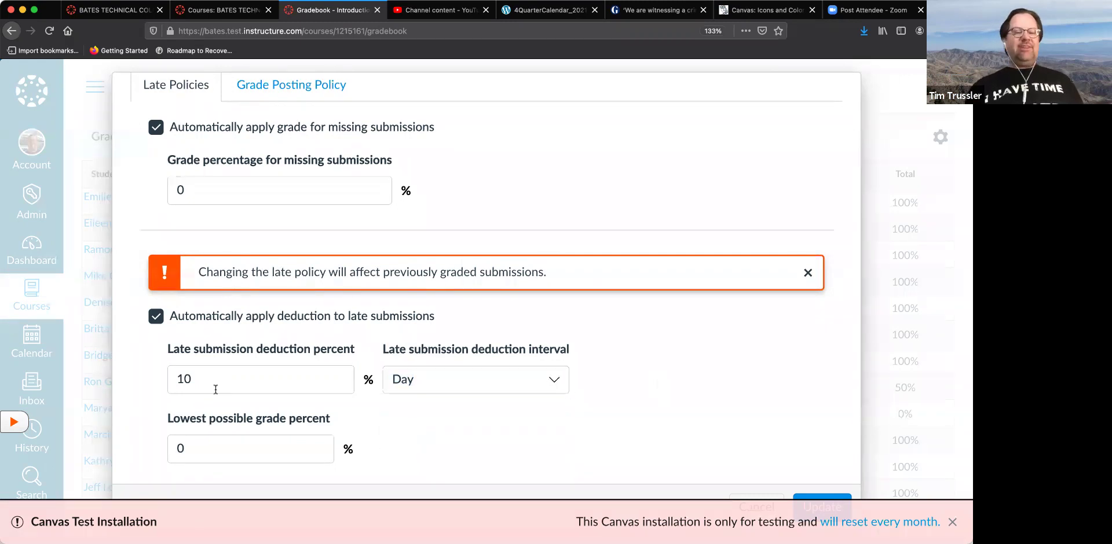
Set the lowest possible grade for late submissions to 70%, and cancel the late policy changes.
left_click(198, 449)
key("BackSpace")
type("70")
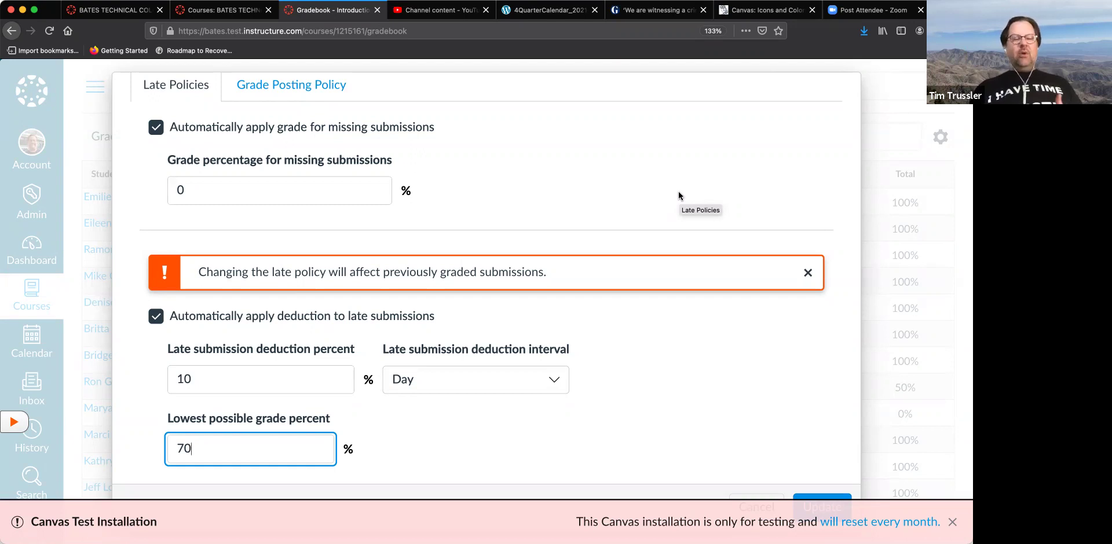
key("Tab")
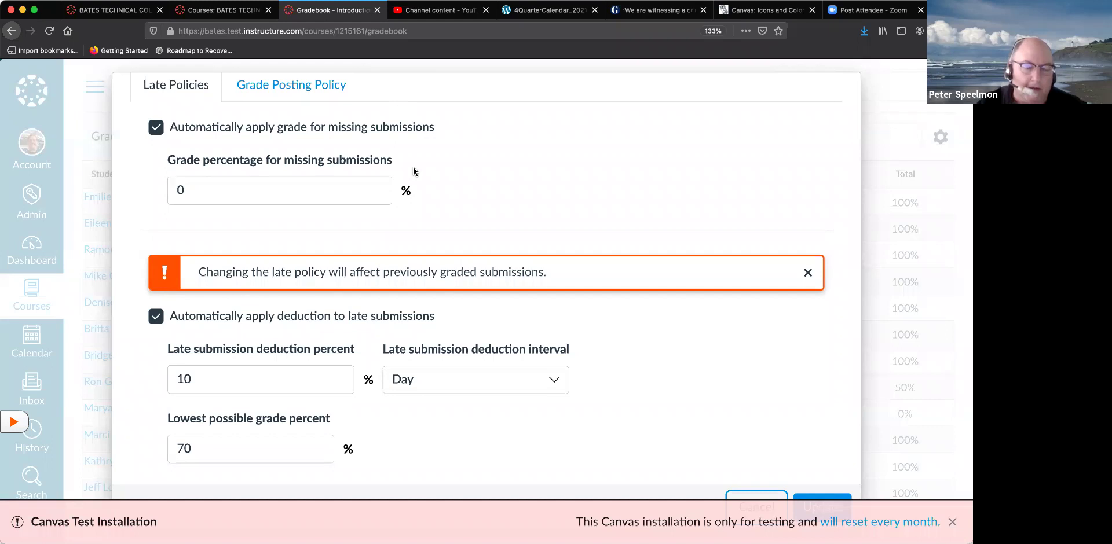
scroll(412, 167, "up", 1)
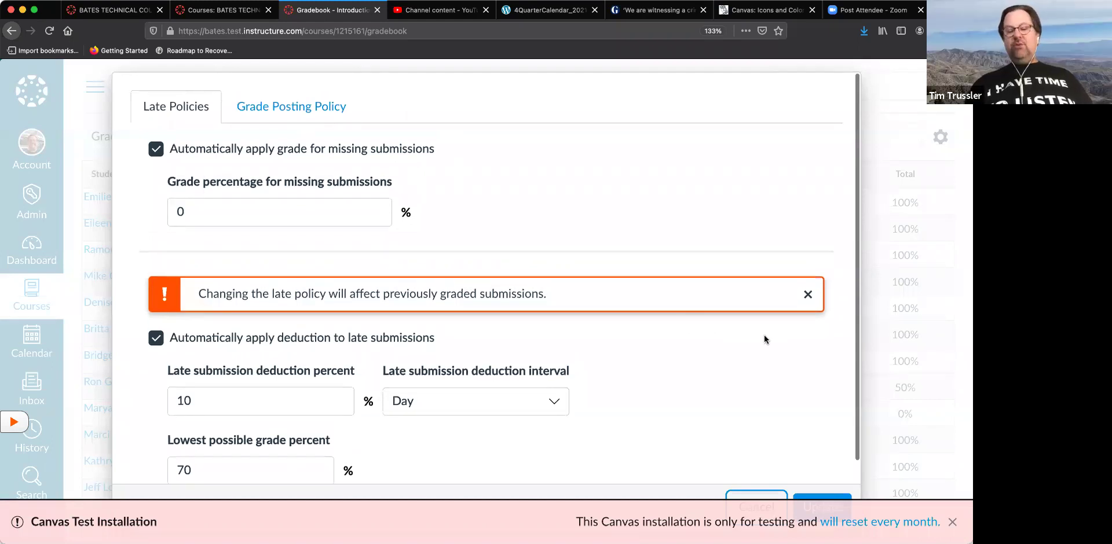
scroll(764, 339, "down", 1)
left_click(763, 500)
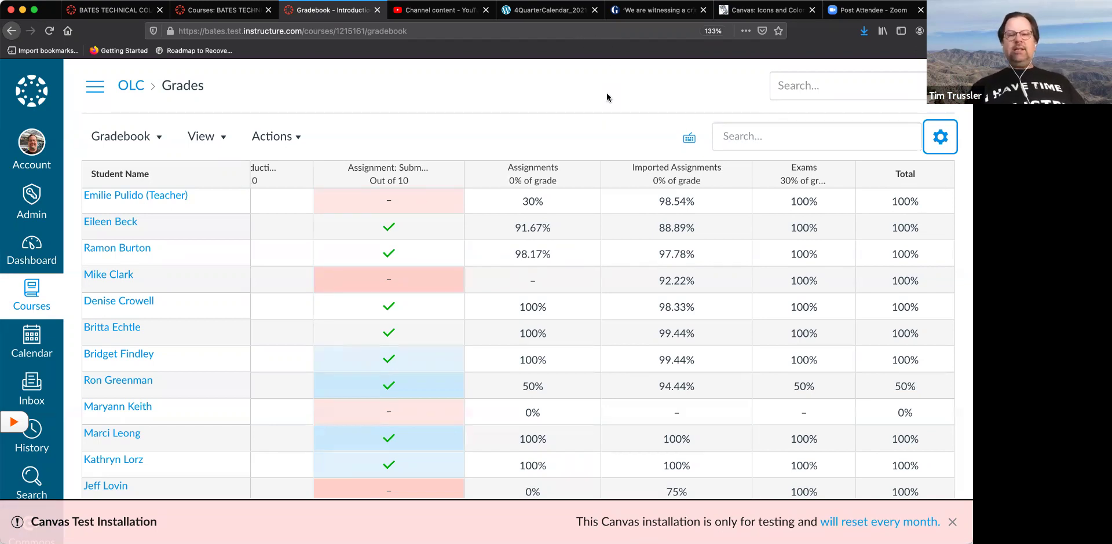
left_click(276, 137)
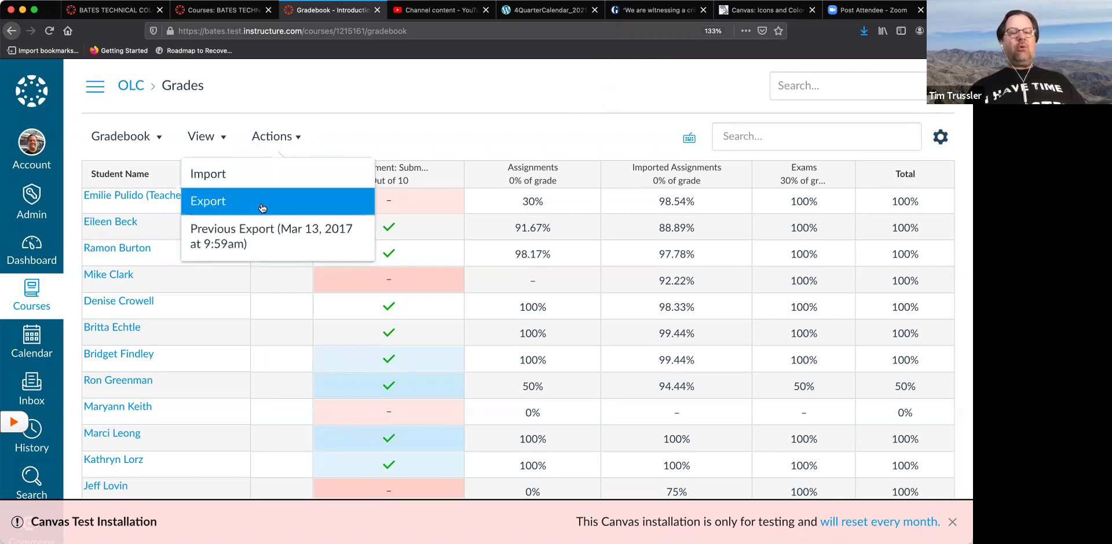
left_click(508, 97)
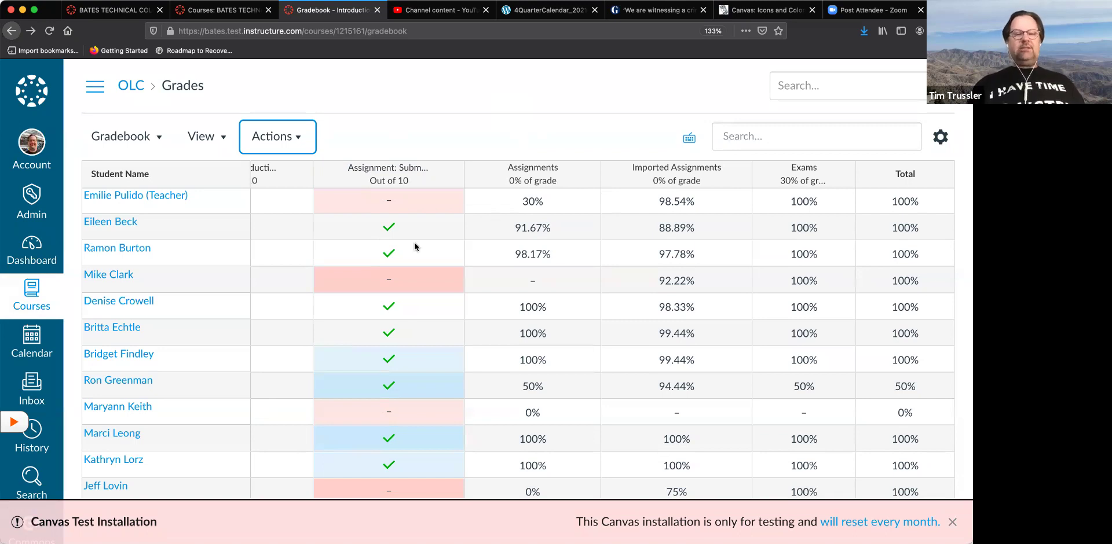
Give the second-row student 12 out of 10 points for Class Evaluation.
scroll(415, 242, "left", 10)
scroll(415, 242, "left", 2)
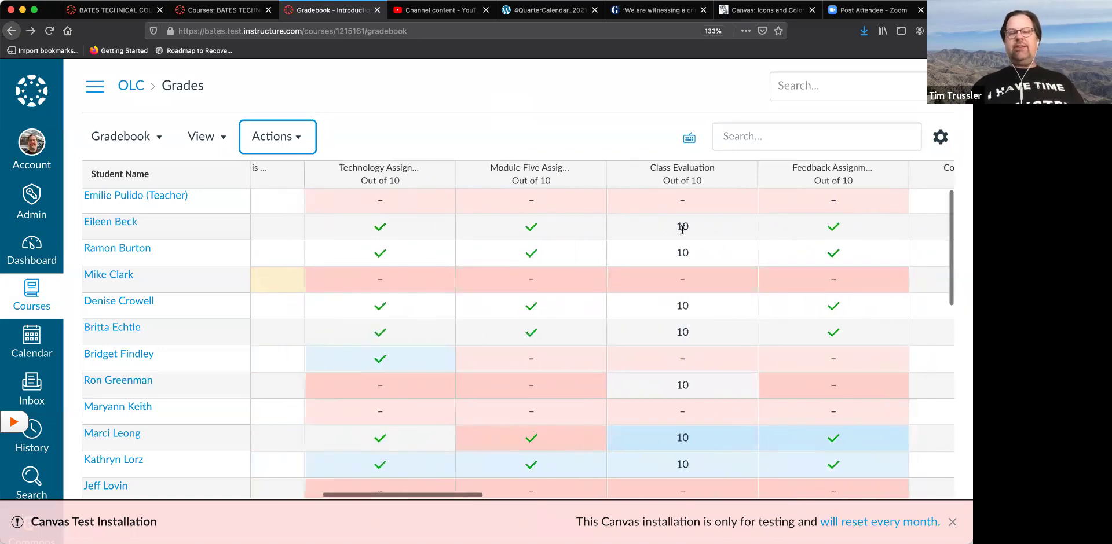
left_click(681, 226)
type("12")
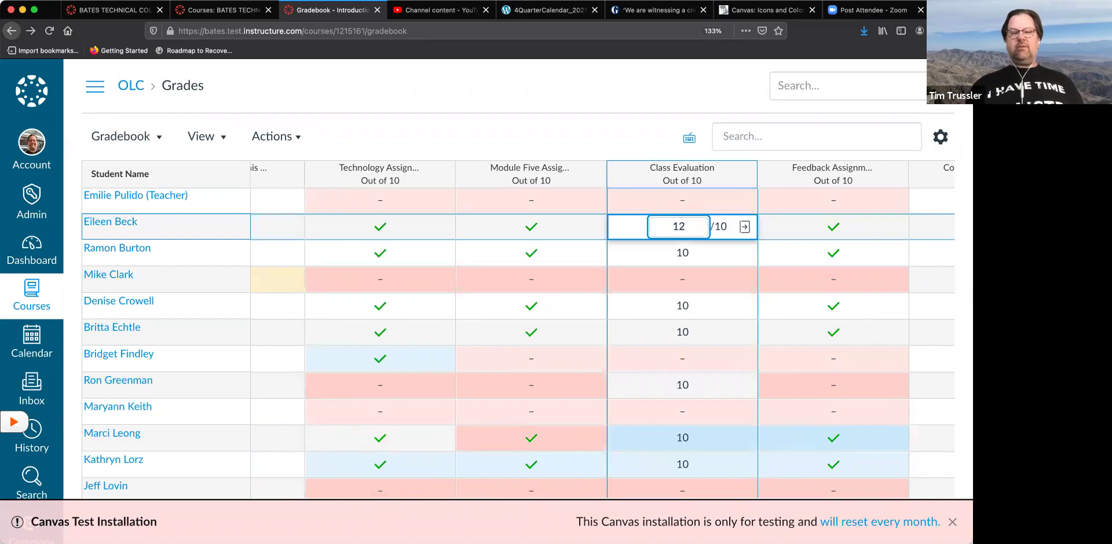
key("Return")
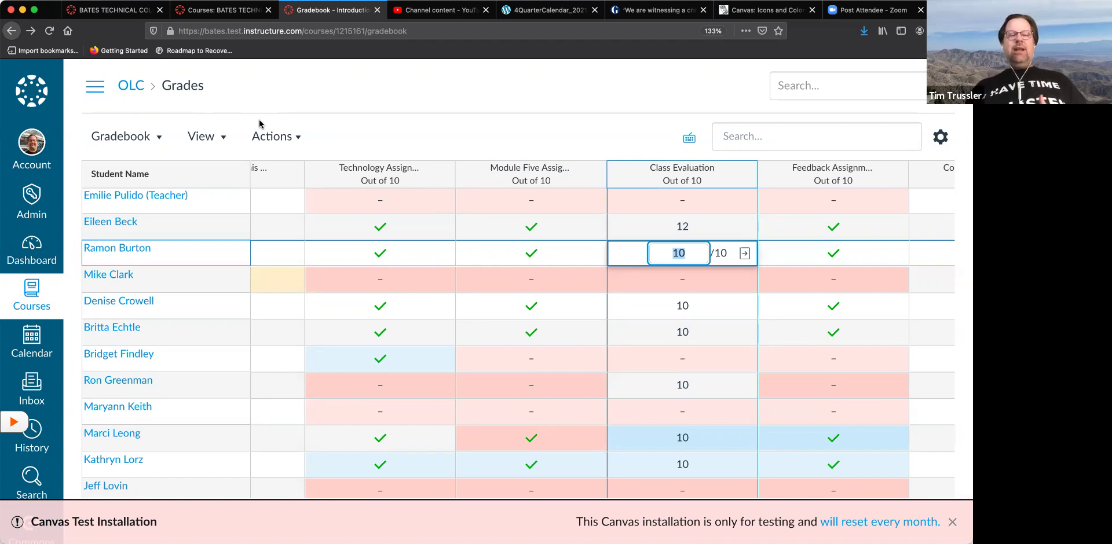
Hide the Technology Assignment grades from all students, dismissing the test installation notice that covers the confirmation.
left_click(441, 174)
left_click(440, 175)
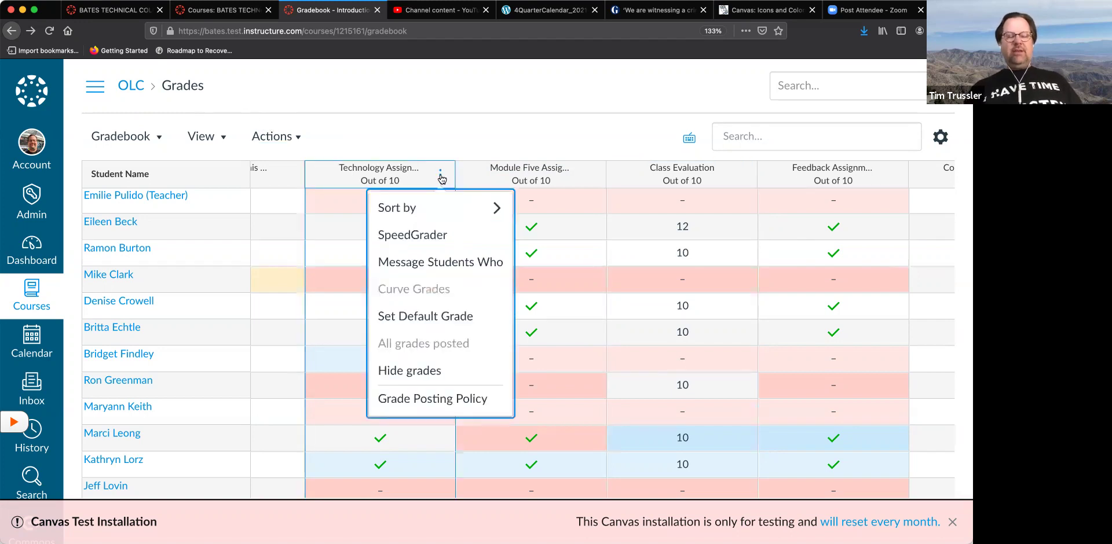
left_click(423, 373)
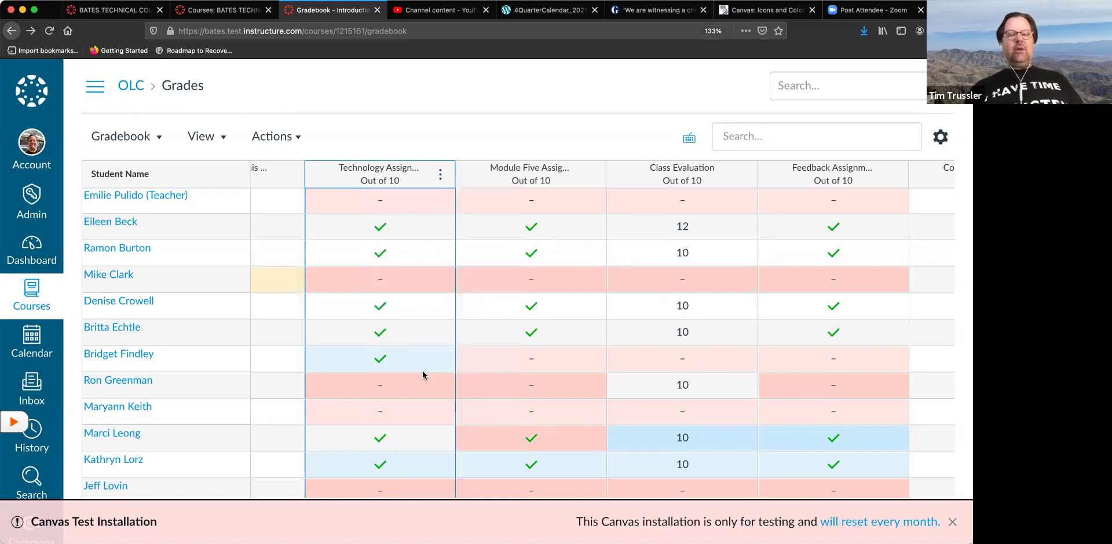
left_click(954, 524)
left_click(944, 525)
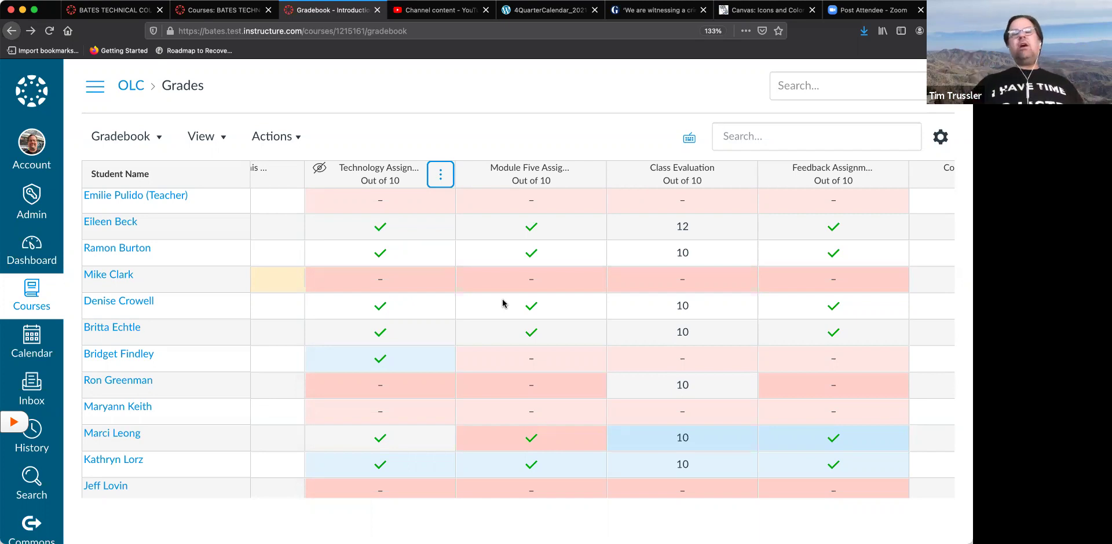
Post the hidden Technology Assignment grades to everyone.
left_click(441, 175)
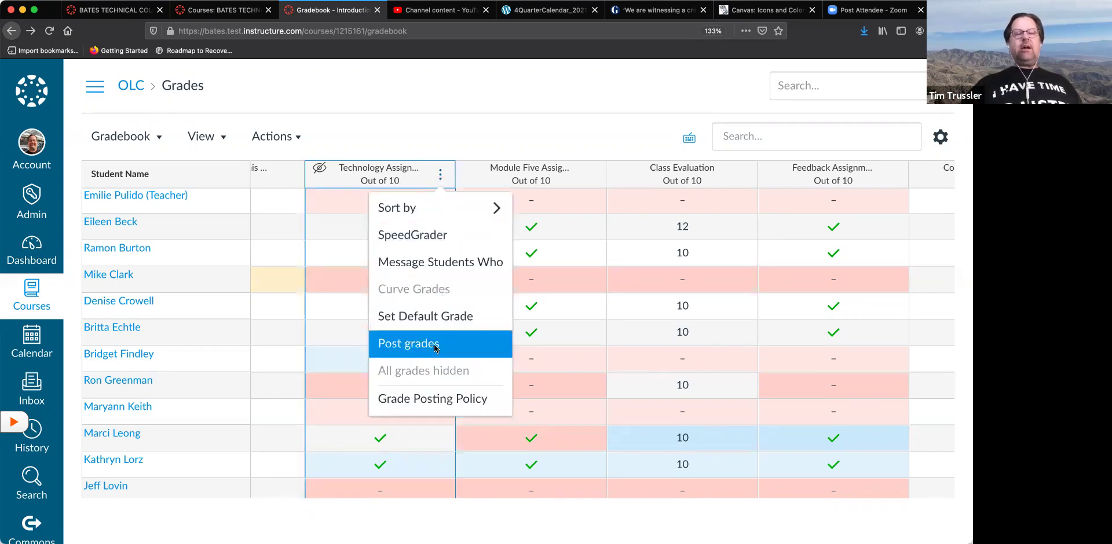
left_click(436, 348)
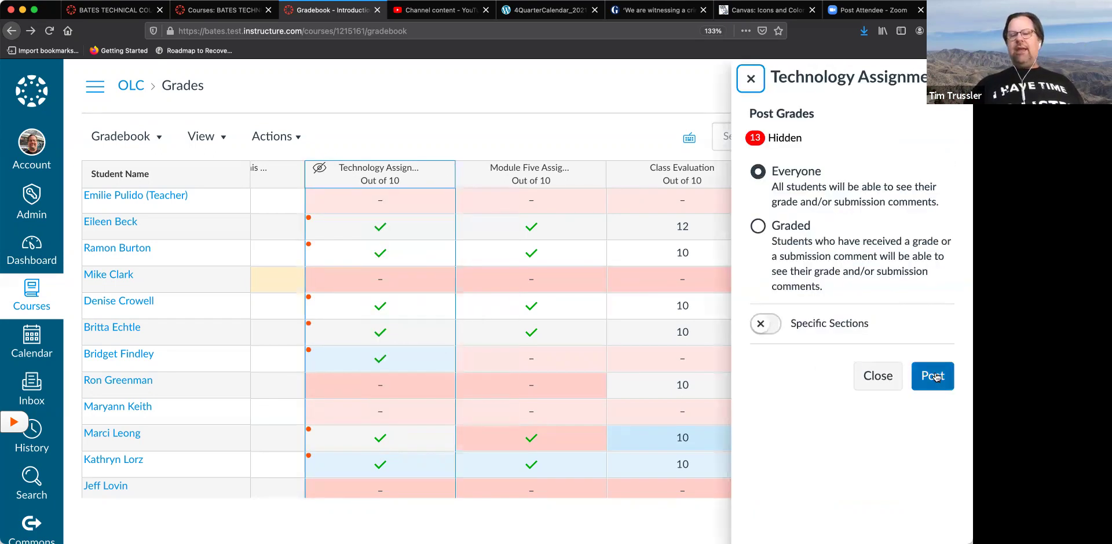
left_click(933, 377)
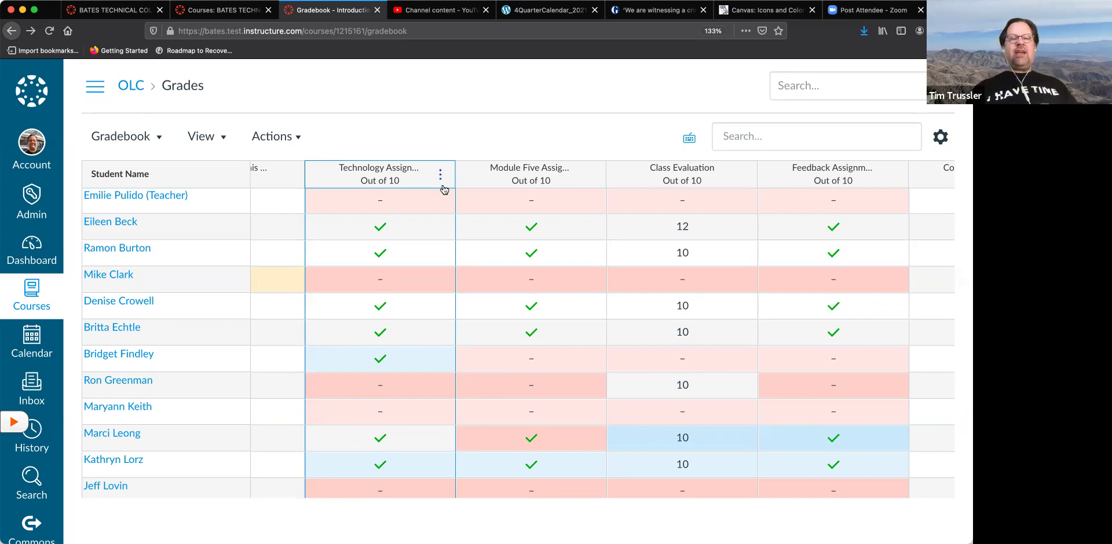
Review the grade-hiding options for the Technology Assignment and close them without hiding the grades.
left_click(440, 175)
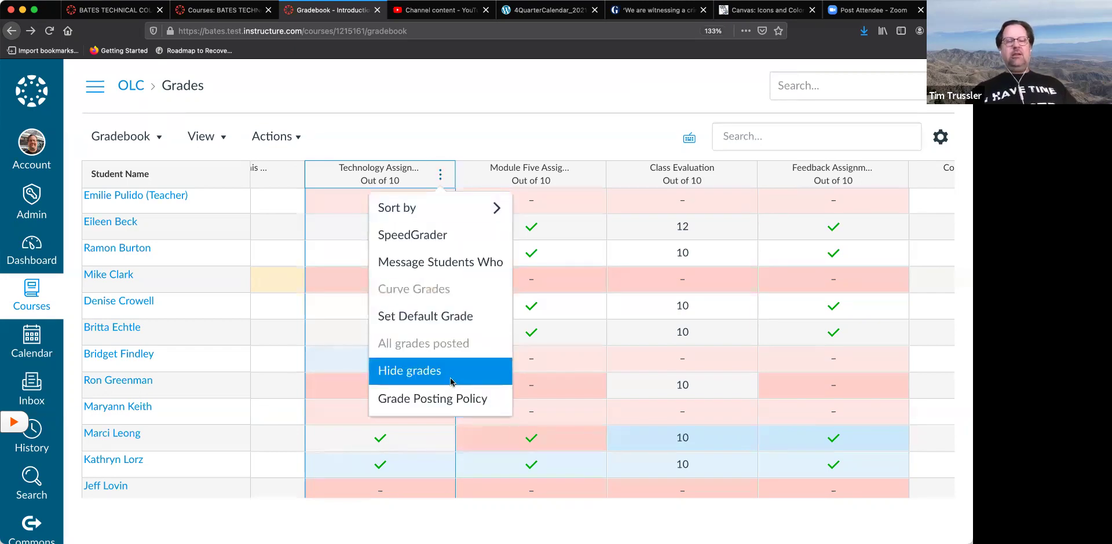
left_click(451, 383)
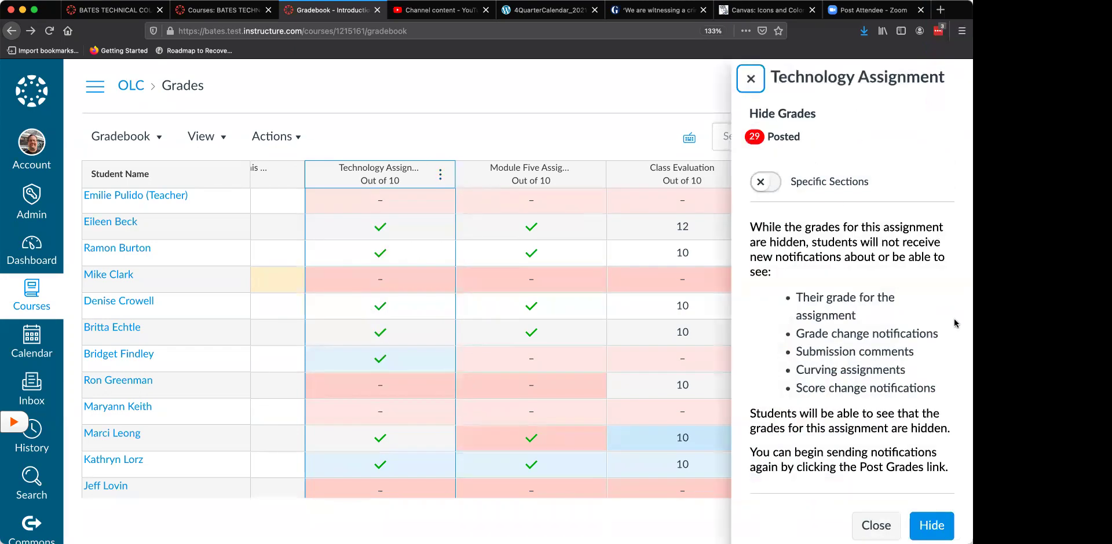
left_click(874, 524)
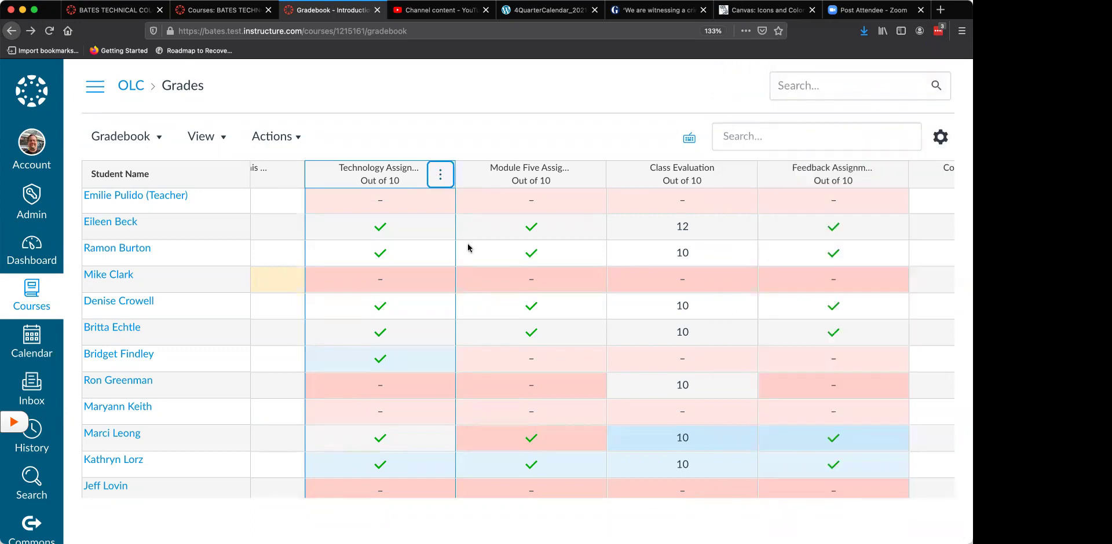